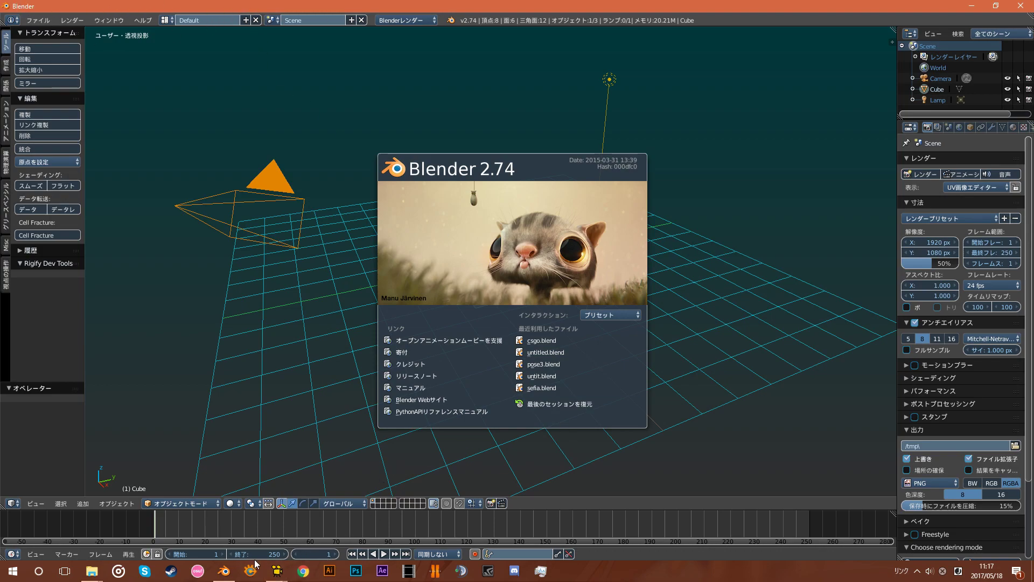
Step: Dismiss the Blender 2.74 splash screen to reveal the default scene
click(395, 16)
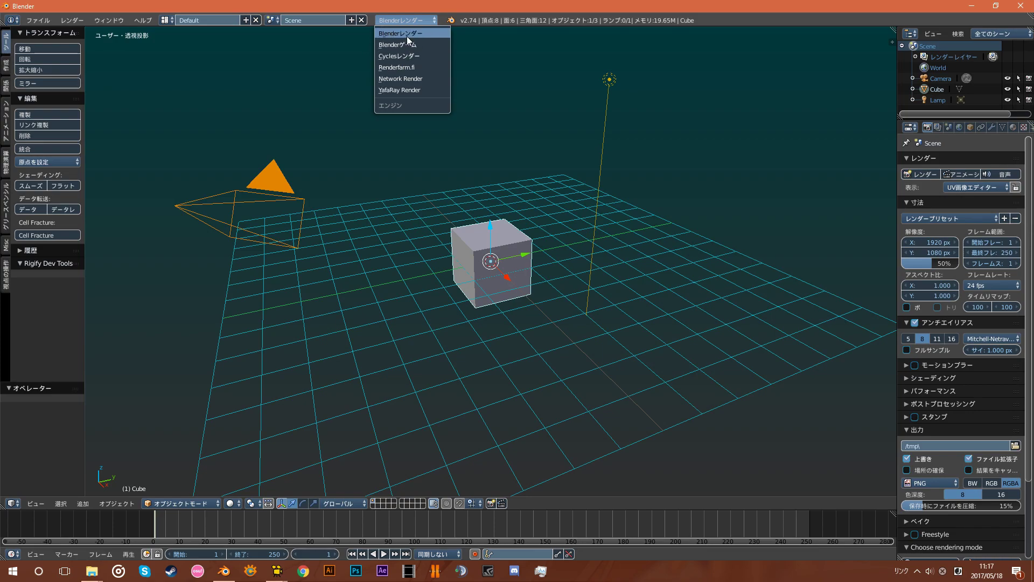
Step: Switch the viewport to Rendered shading and orbit to face the cube head-on
click(409, 21)
click(412, 36)
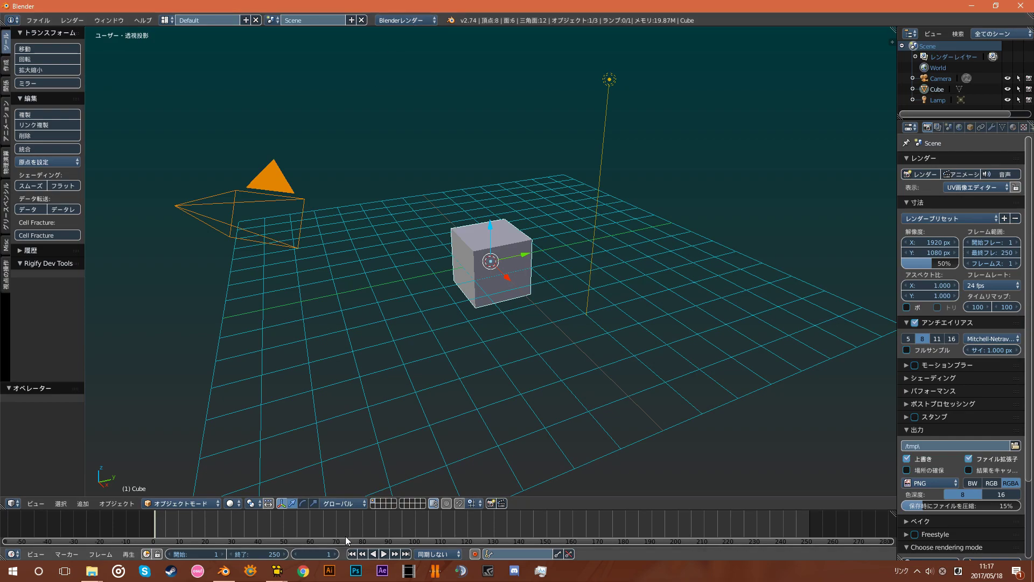
click(246, 504)
click(254, 432)
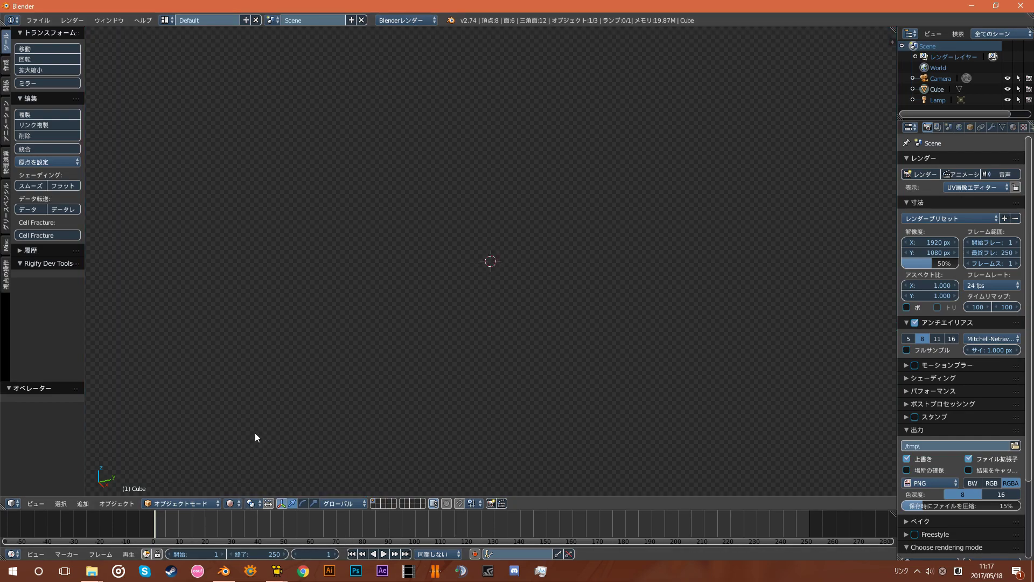
scroll(479, 333, up, 3)
scroll(469, 301, up, 1)
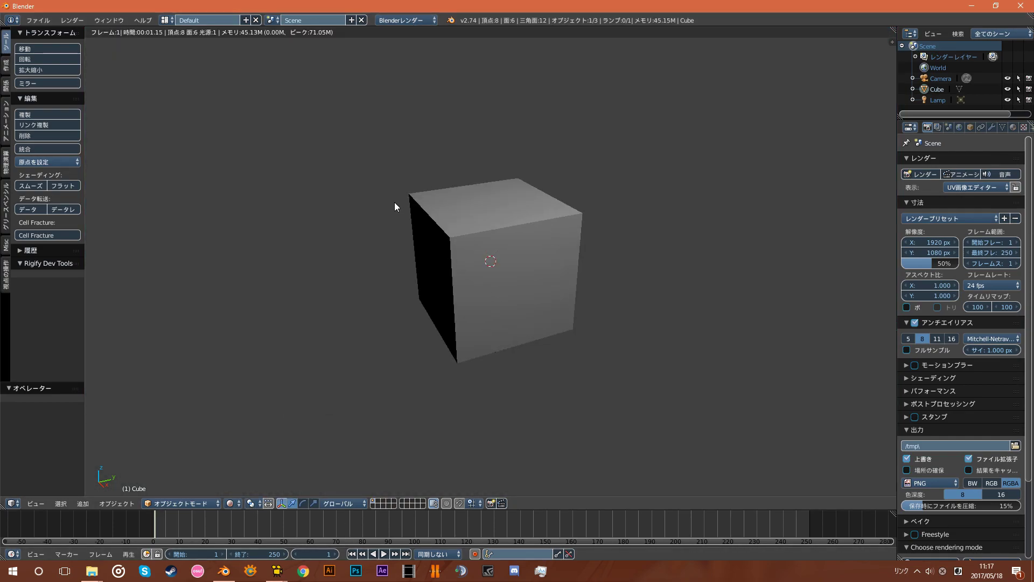
mouse_move(422, 240)
middle_down()
mouse_move(560, 250)
mouse_move(447, 325)
mouse_move(506, 273)
mouse_move(609, 342)
mouse_move(448, 253)
mouse_move(468, 299)
mouse_move(453, 253)
middle_up()
Step: Change the render engine from Blender Render to Cycles Render
click(407, 19)
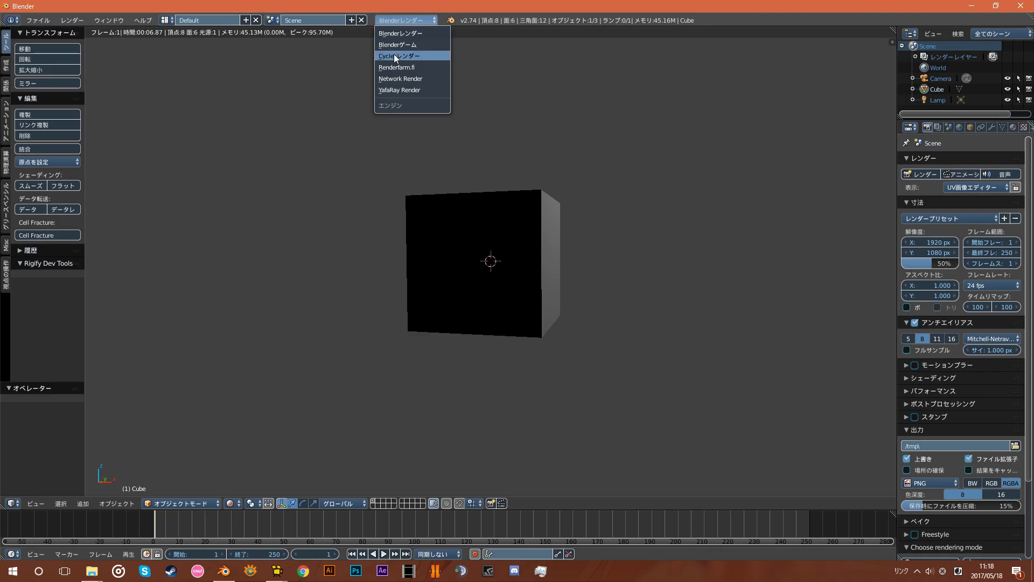
mouse_move(561, 182)
middle_down()
mouse_move(480, 311)
mouse_move(501, 304)
middle_up()
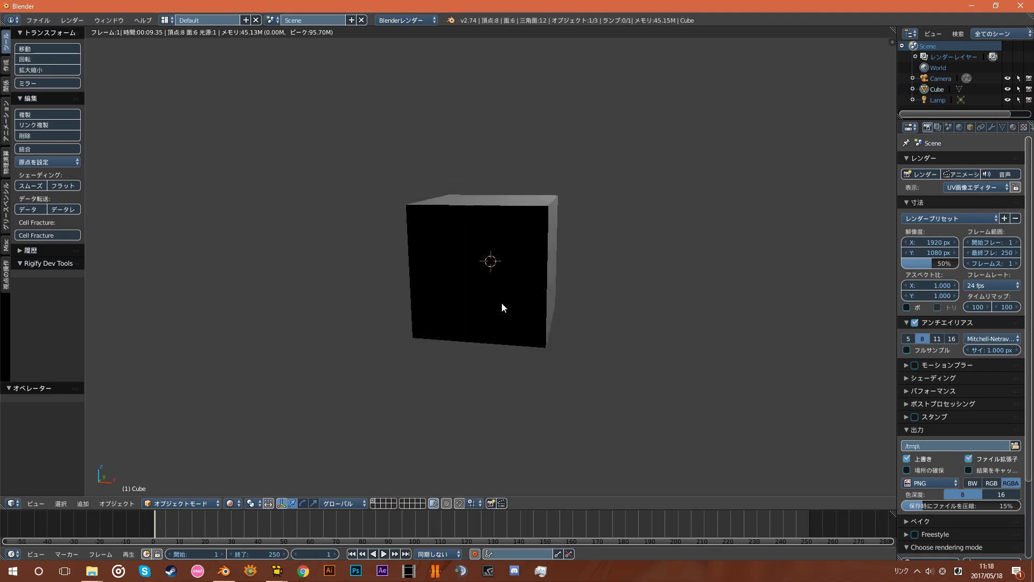
click(235, 503)
click(421, 21)
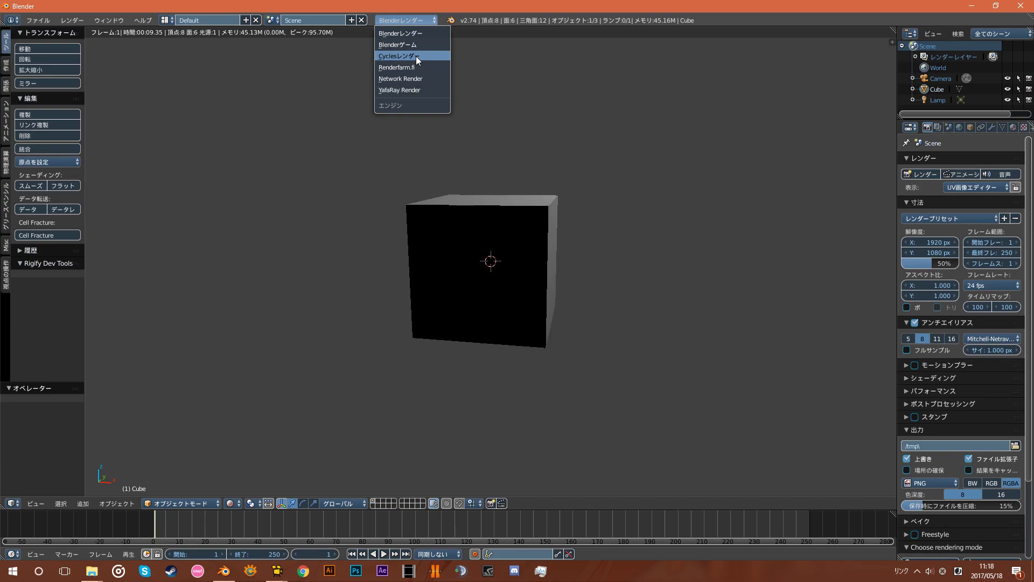
click(416, 56)
Step: Set the Cycles render Device to GPU Compute instead of CPU
mouse_move(622, 305)
middle_down()
mouse_move(555, 312)
mouse_move(596, 238)
middle_up()
scroll(547, 293, up, 2)
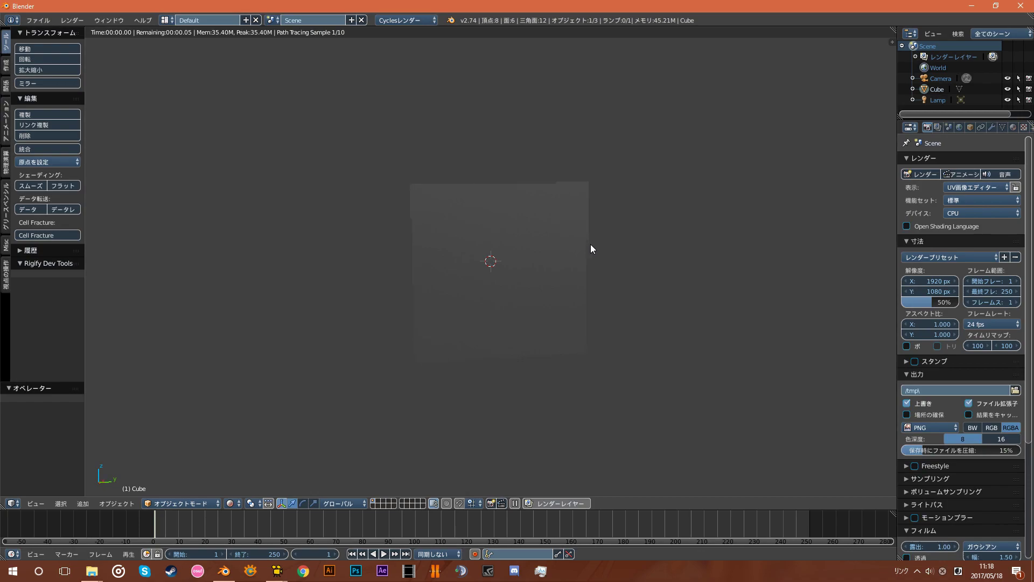
click(955, 211)
click(960, 187)
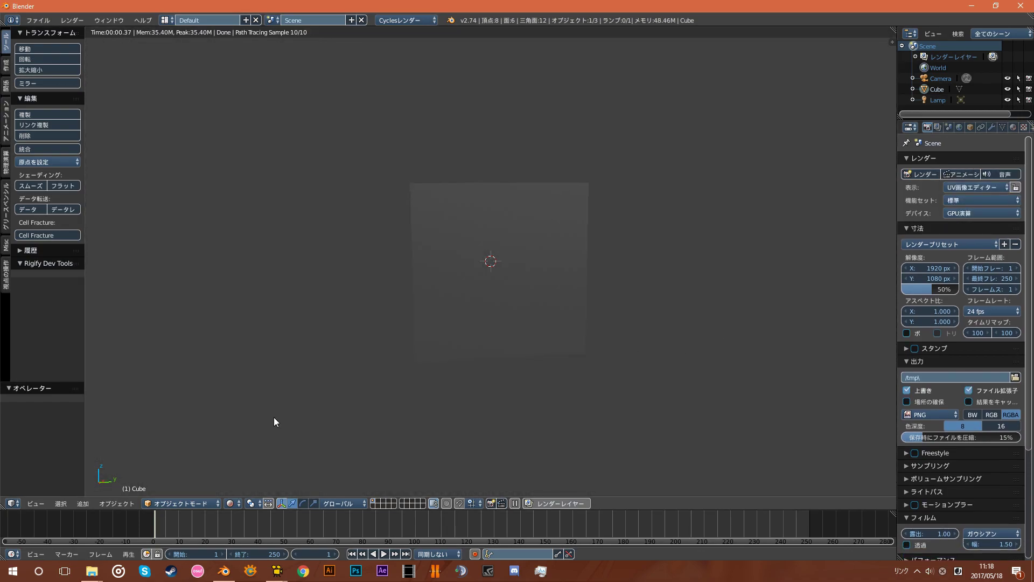
Step: Return the viewport to Solid shading and zoom out to show cube, lamp and camera
click(231, 502)
click(248, 470)
mouse_move(261, 450)
middle_down()
mouse_move(351, 349)
mouse_move(594, 217)
mouse_move(561, 329)
mouse_move(299, 294)
mouse_move(557, 266)
mouse_move(444, 93)
mouse_move(587, 221)
mouse_move(543, 299)
mouse_move(520, 295)
mouse_move(564, 280)
mouse_move(692, 280)
mouse_move(516, 317)
middle_up()
scroll(586, 220, up, 5)
scroll(585, 229, down, 5)
scroll(517, 314, down, 5)
scroll(481, 323, down, 3)
scroll(464, 384, up, 3)
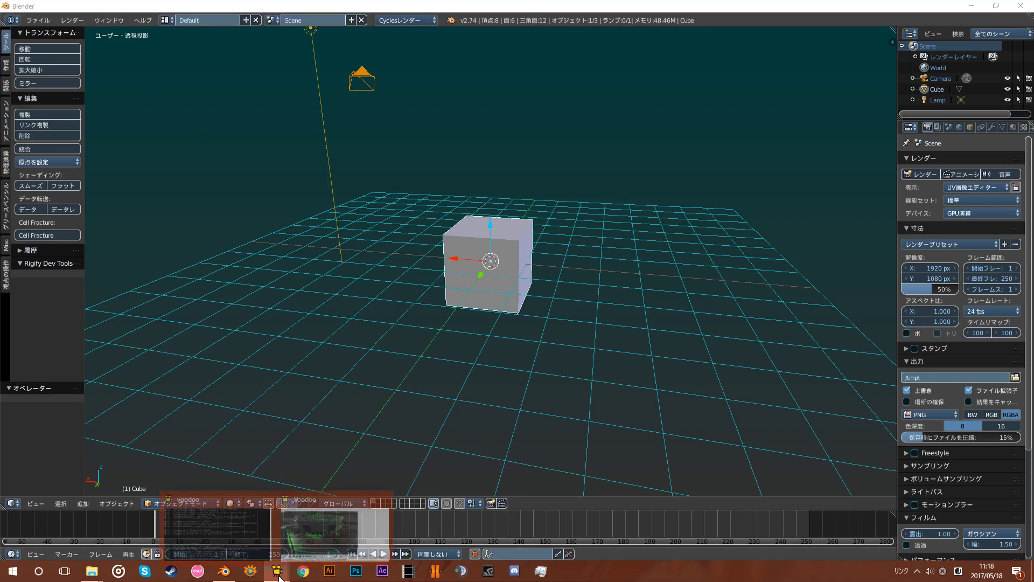
click(323, 525)
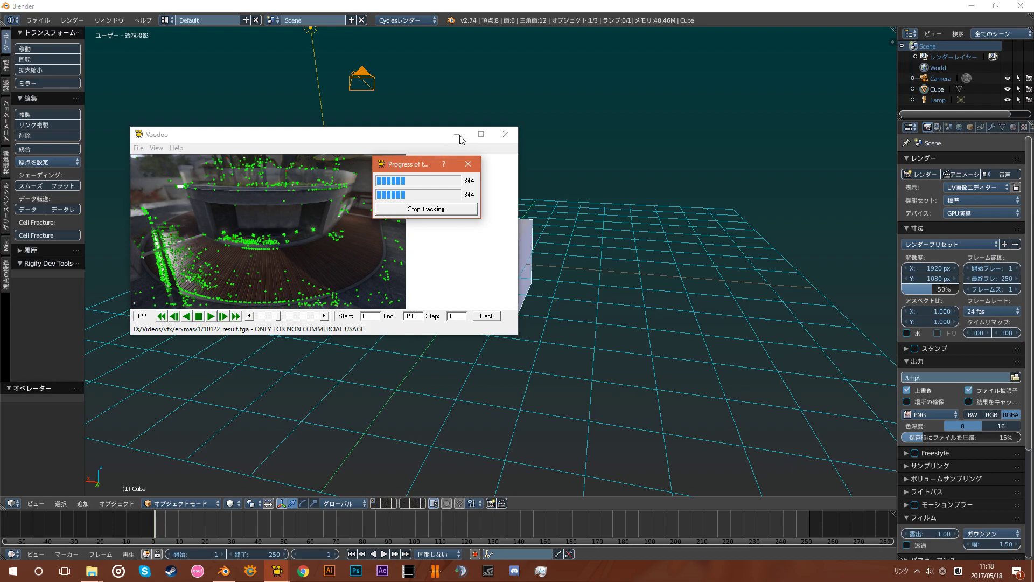
click(534, 7)
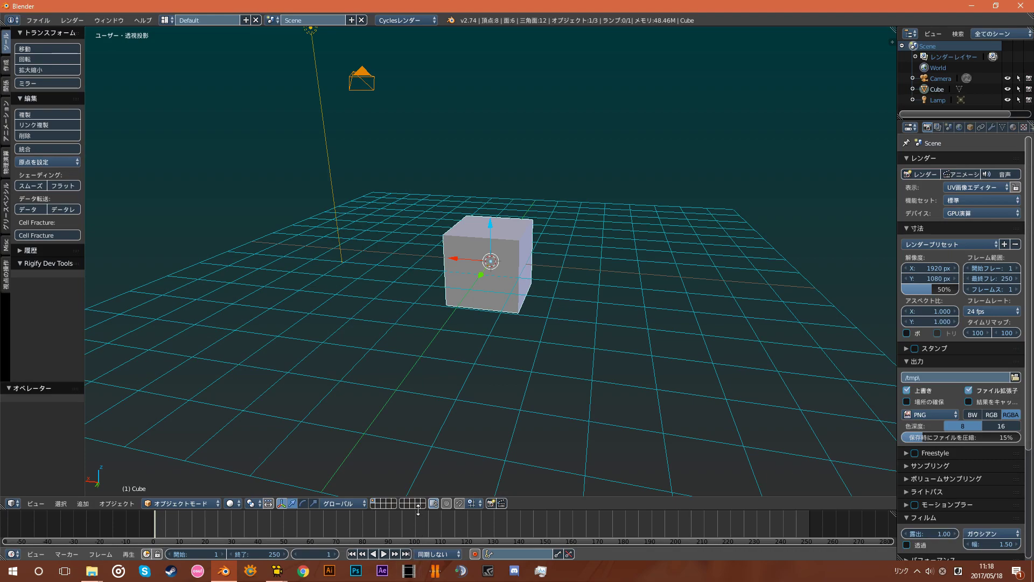
Step: Launch AviUtl and browse to the Videos folder in its Open dialog
click(414, 576)
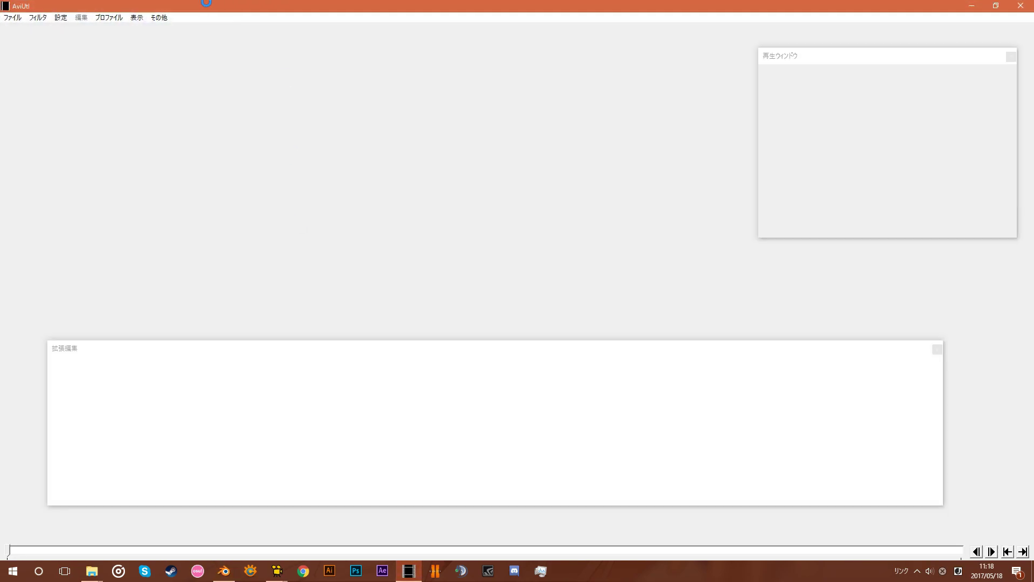
click(14, 18)
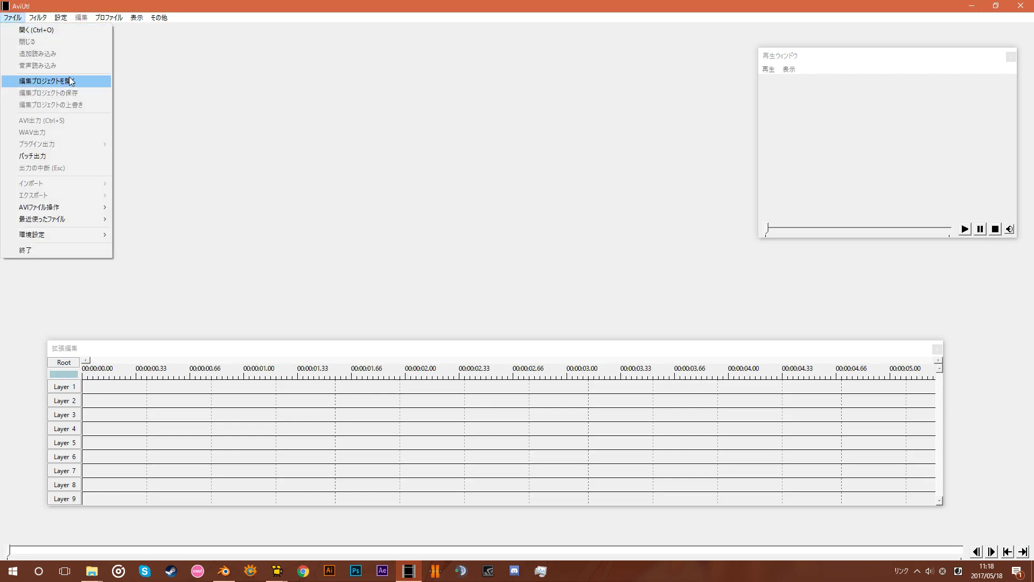
click(67, 29)
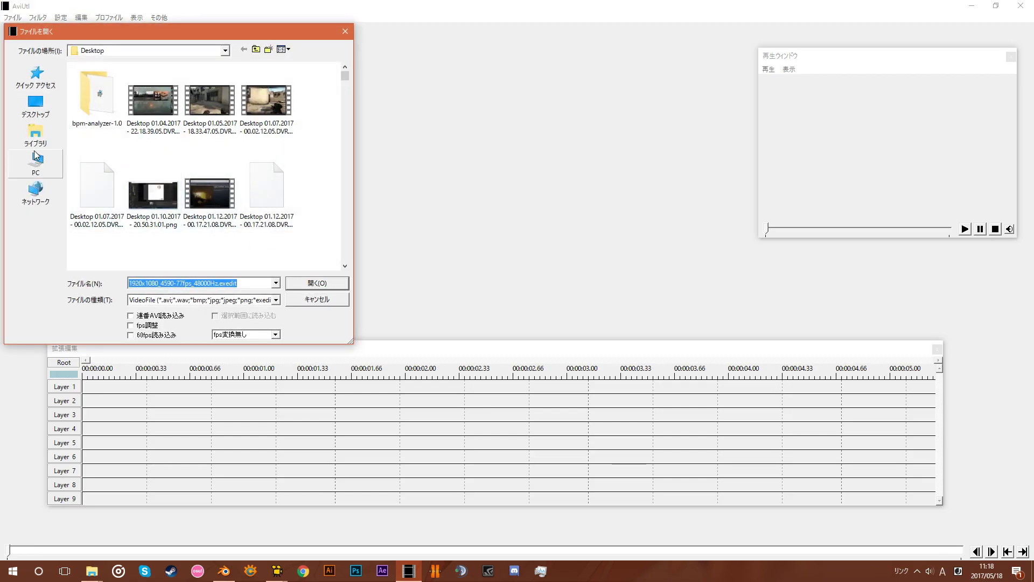
click(36, 105)
scroll(177, 193, down, 5)
scroll(178, 196, down, 2)
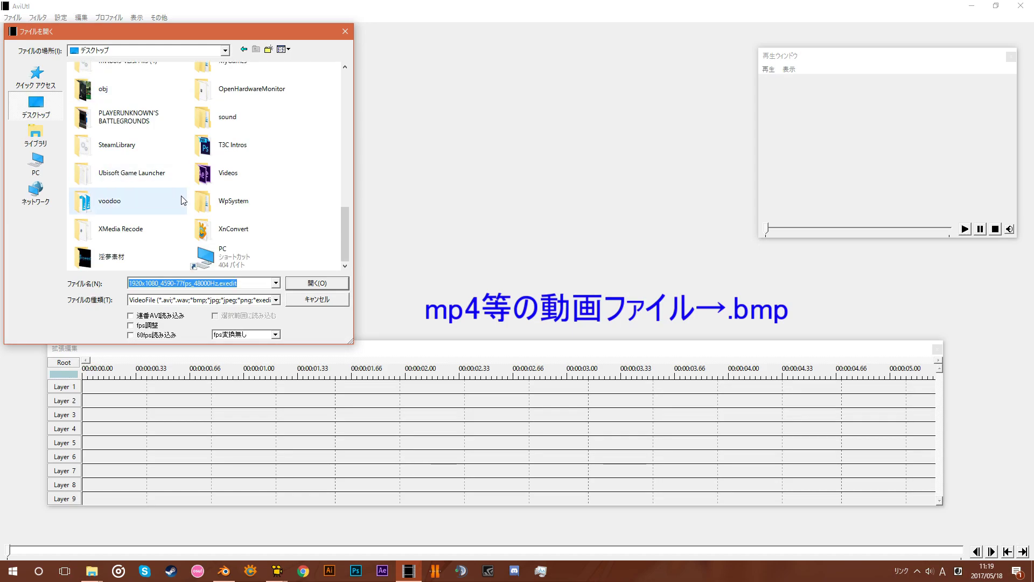
scroll(183, 202, up, 2)
scroll(185, 207, down, 2)
double_click(209, 173)
Step: Load 1.mp4 from Videos > vfx > erxmas > 1 into AviUtl
scroll(210, 173, down, 5)
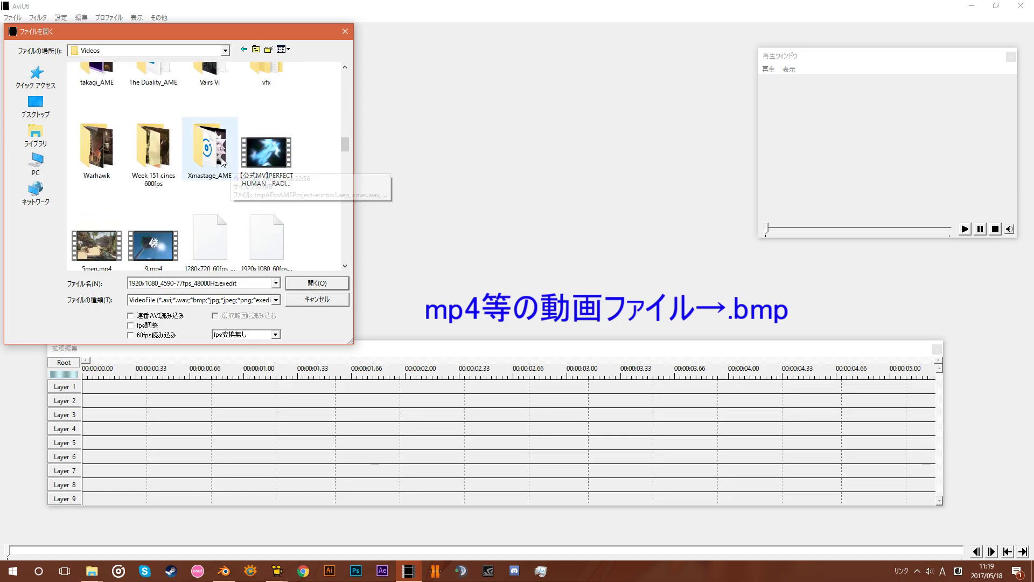
scroll(224, 162, up, 1)
scroll(167, 223, down, 1)
scroll(264, 205, up, 1)
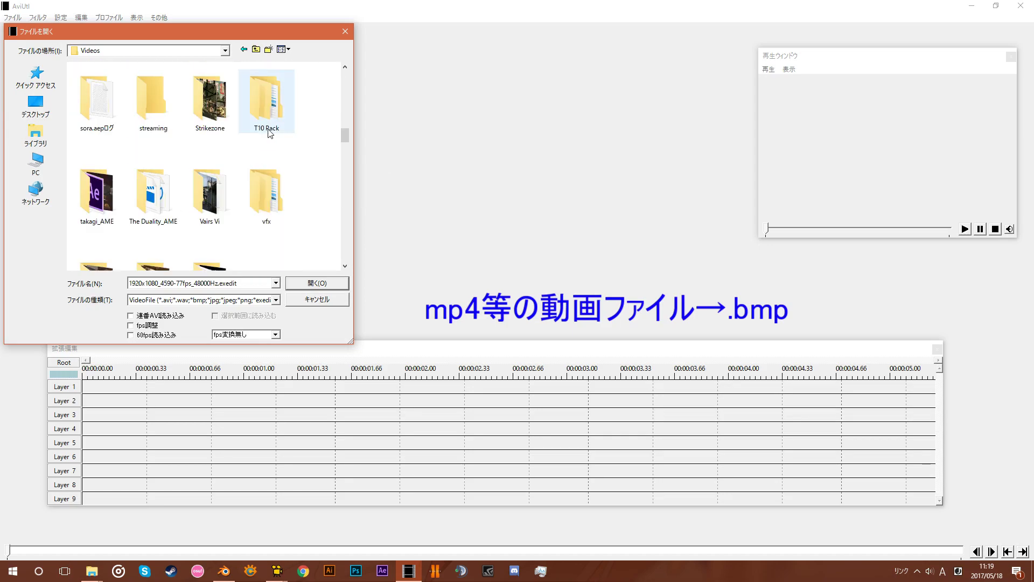
double_click(264, 212)
double_click(89, 80)
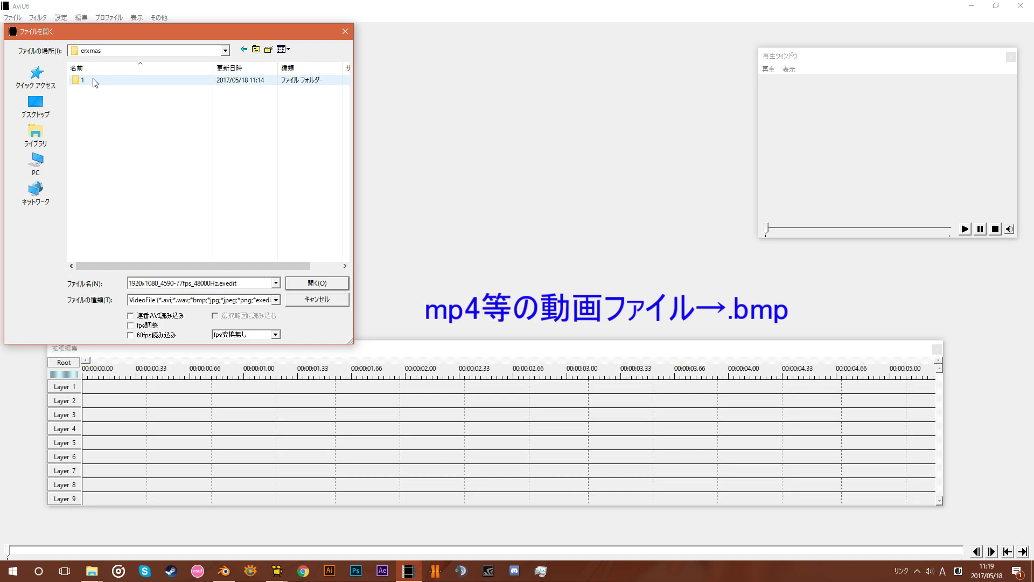
click(119, 102)
click(317, 283)
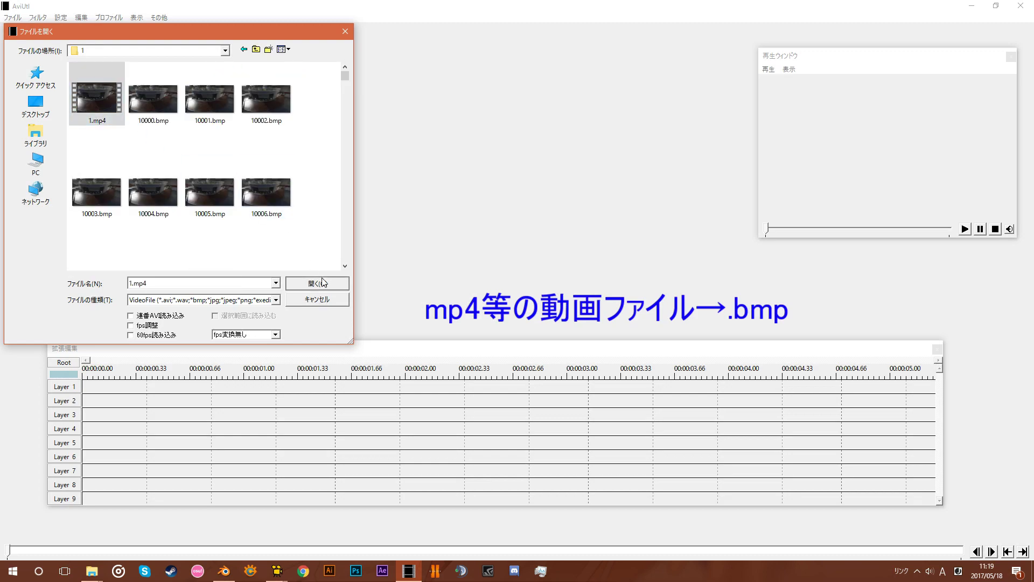
Step: Check the Plugin Output menu, then exit AviUtl, discarding the edit data
click(9, 18)
mouse_move(55, 144)
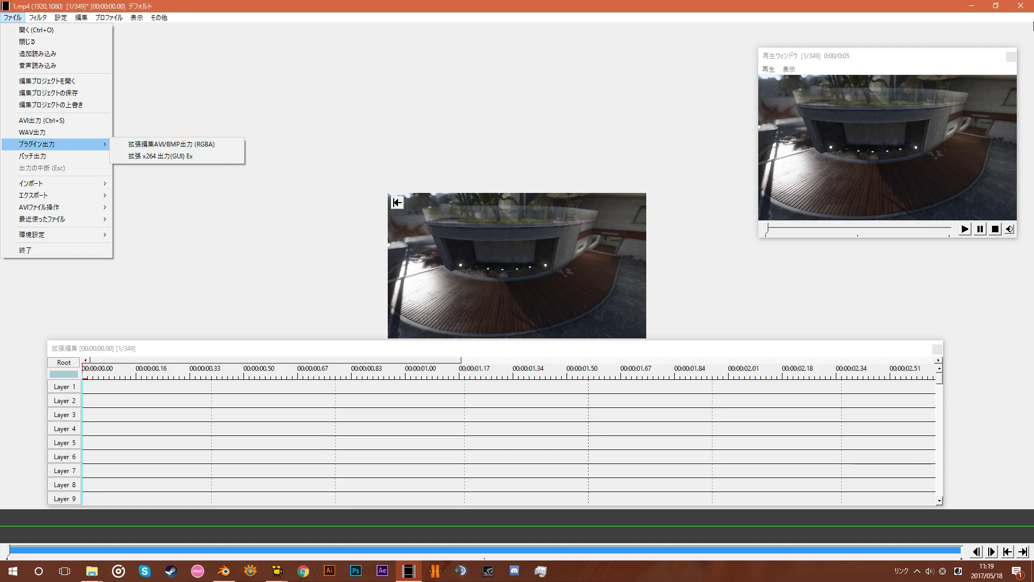
click(1021, 5)
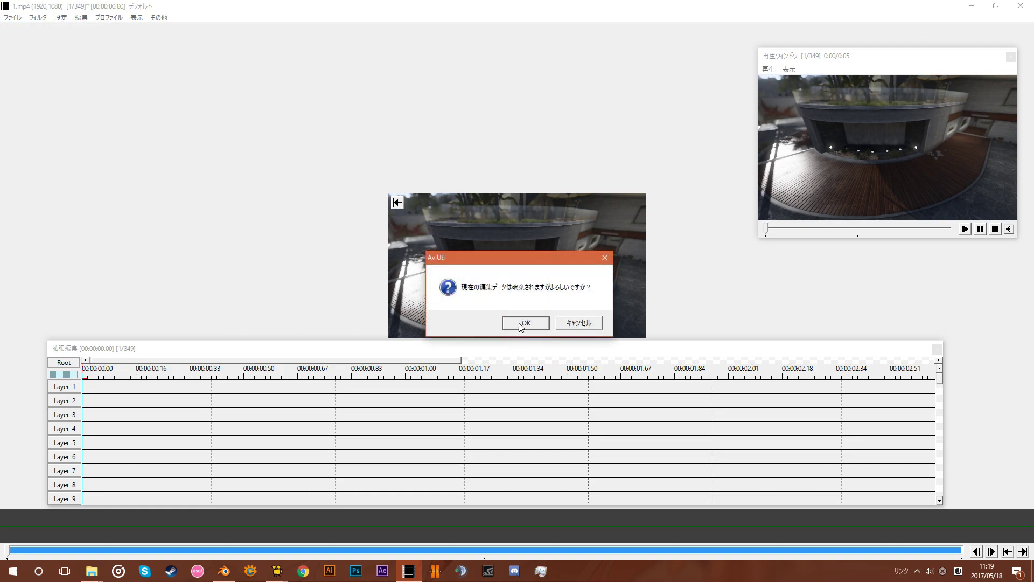
click(522, 322)
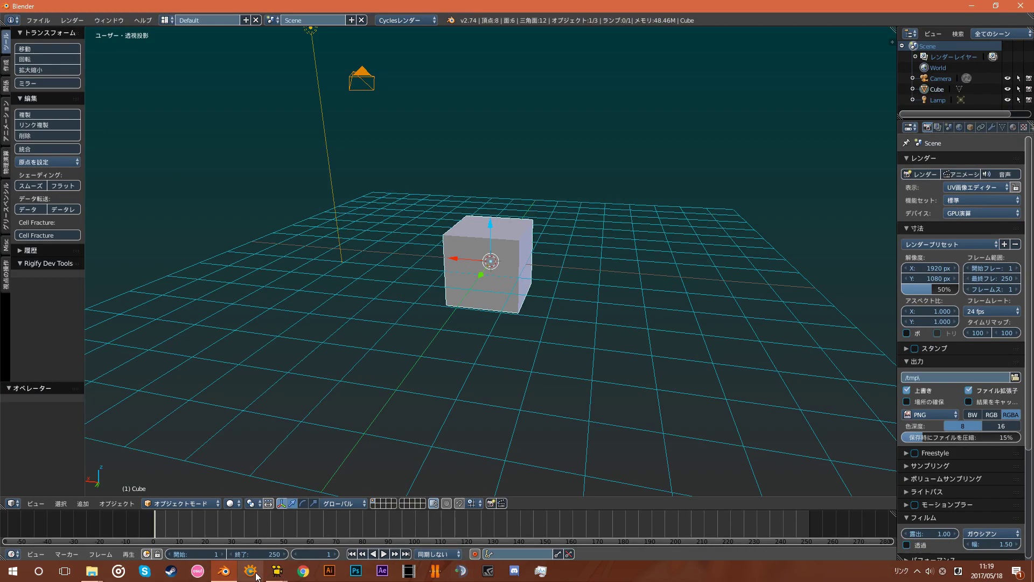
click(256, 574)
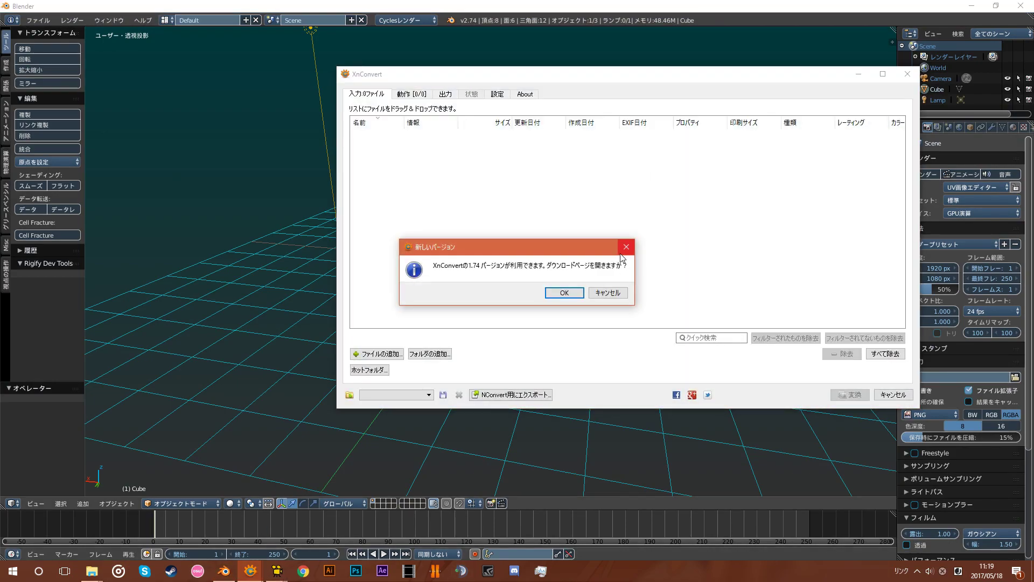
click(607, 293)
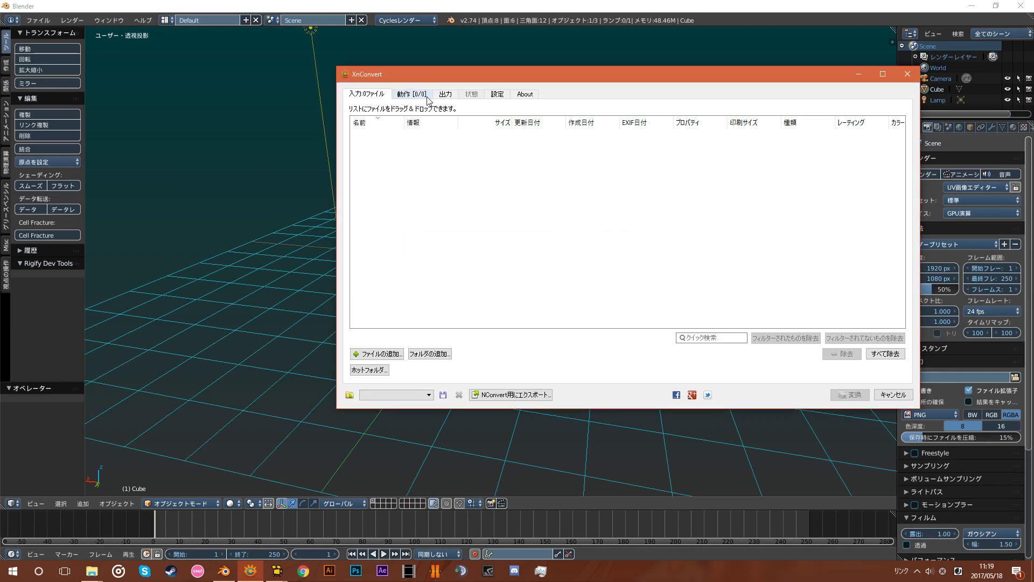
click(907, 74)
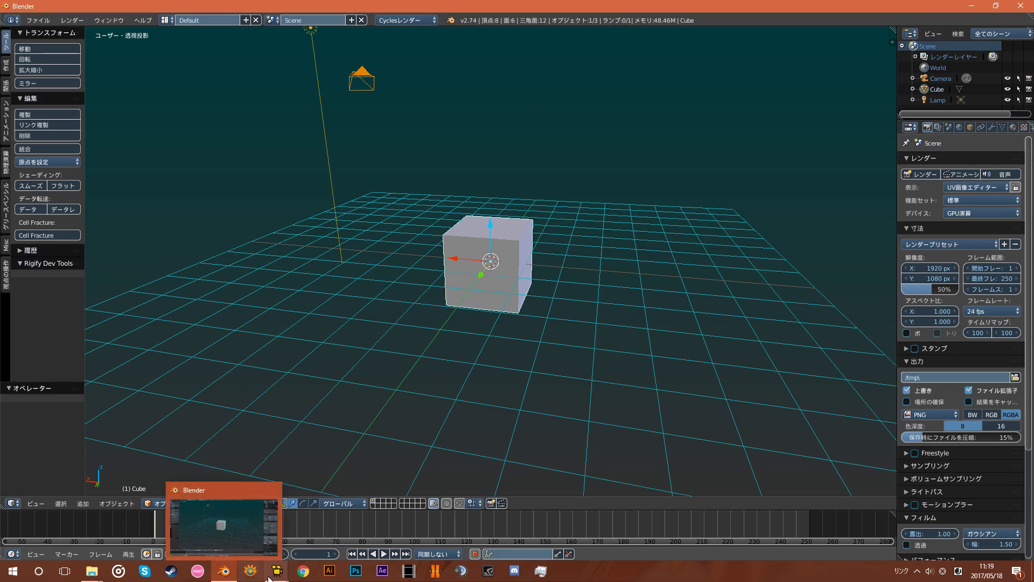
mouse_move(252, 570)
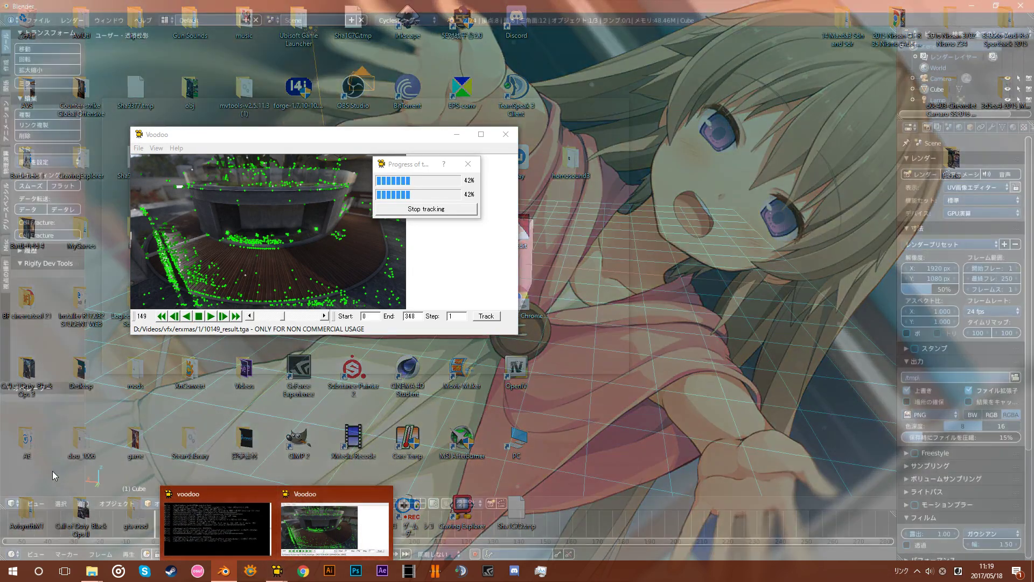
Step: Confirm Cycles stays the render engine and switch the screen layout to Motion Tracking
scroll(538, 170, down, 5)
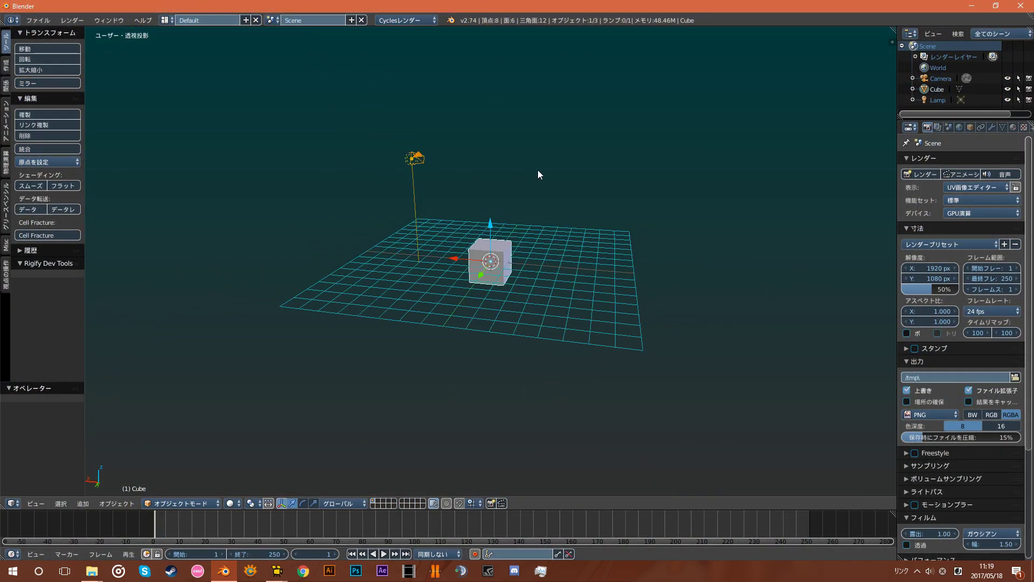
scroll(631, 204, up, 6)
click(890, 43)
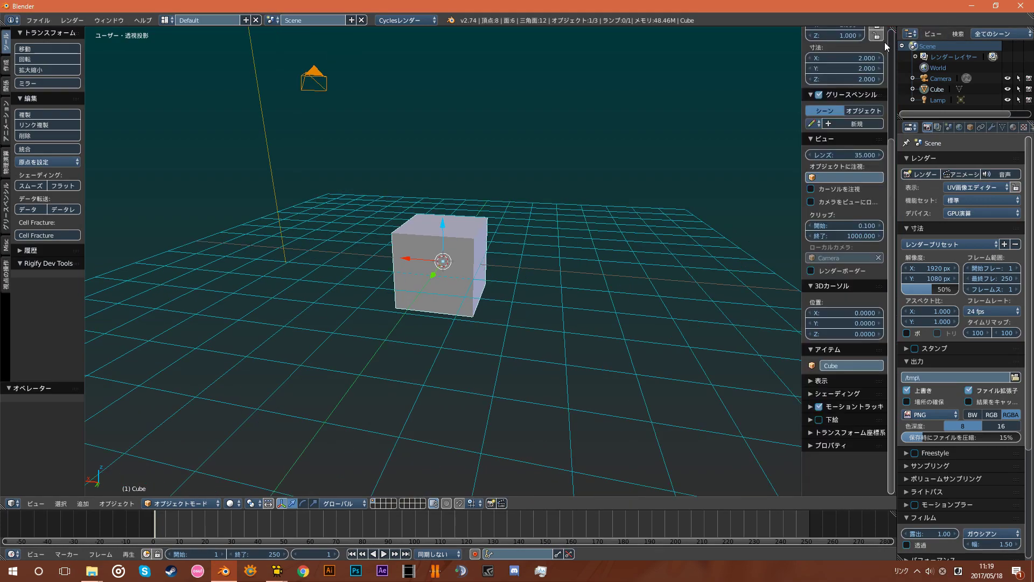
click(422, 19)
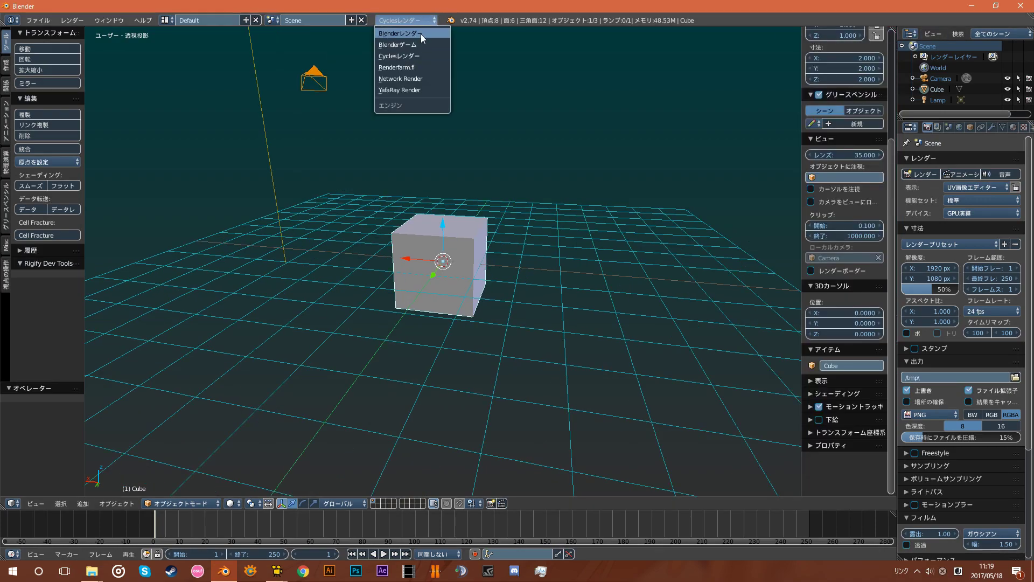
click(421, 16)
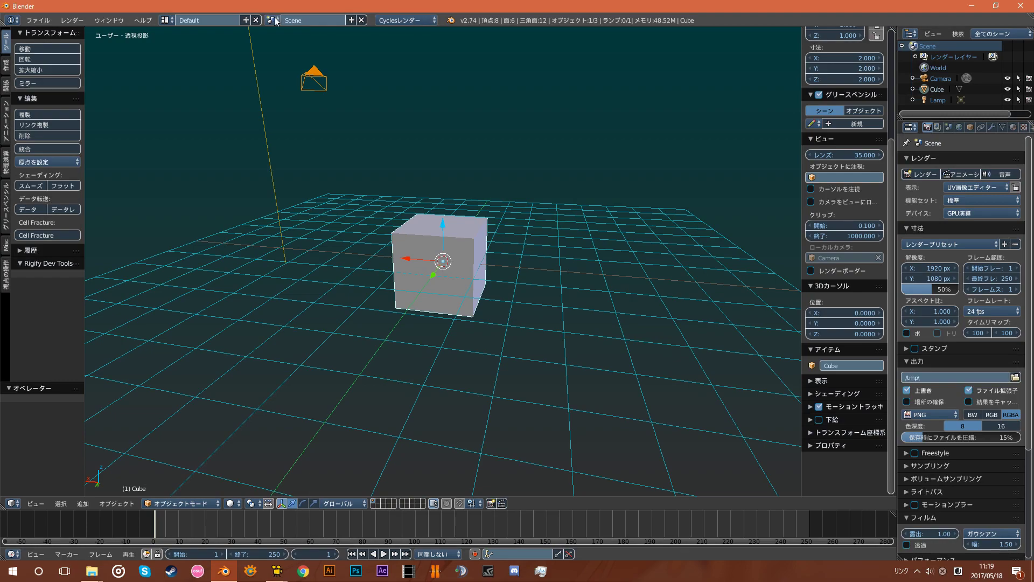
click(166, 20)
click(165, 21)
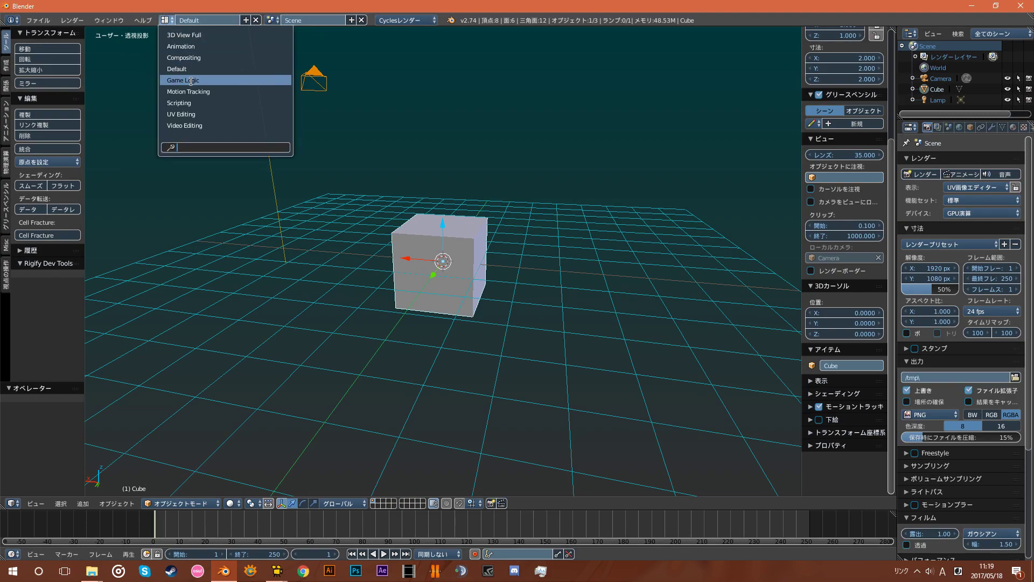
click(226, 91)
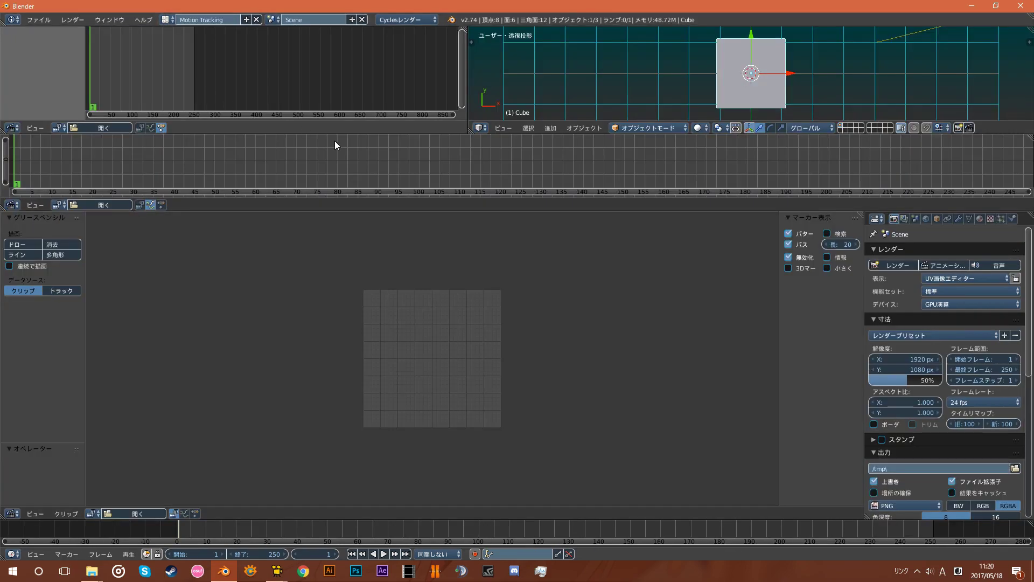
Step: Load 1.mp4 from the recent folder 1 into the Clip Editor
click(166, 22)
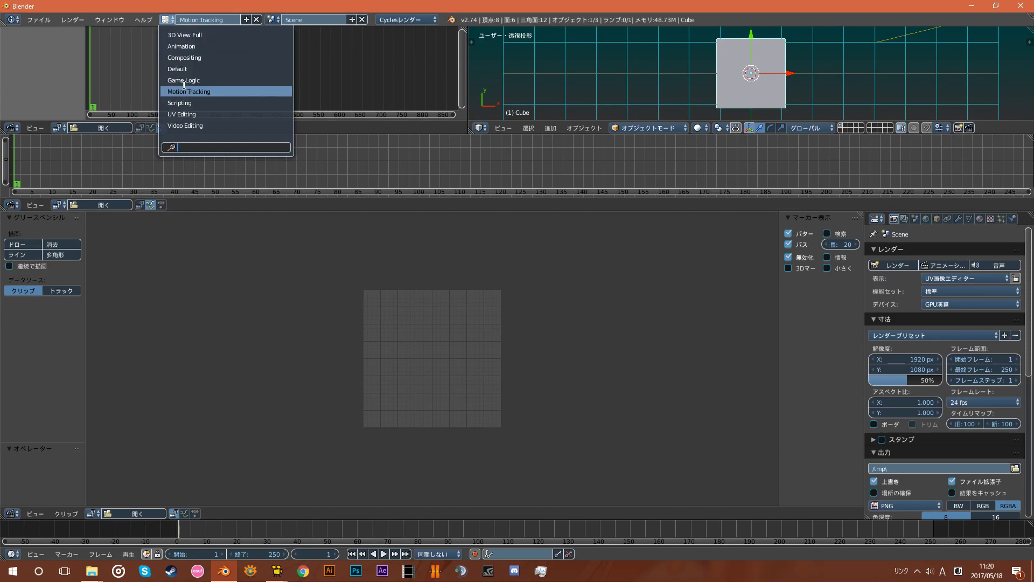
scroll(363, 403, up, 2)
click(130, 512)
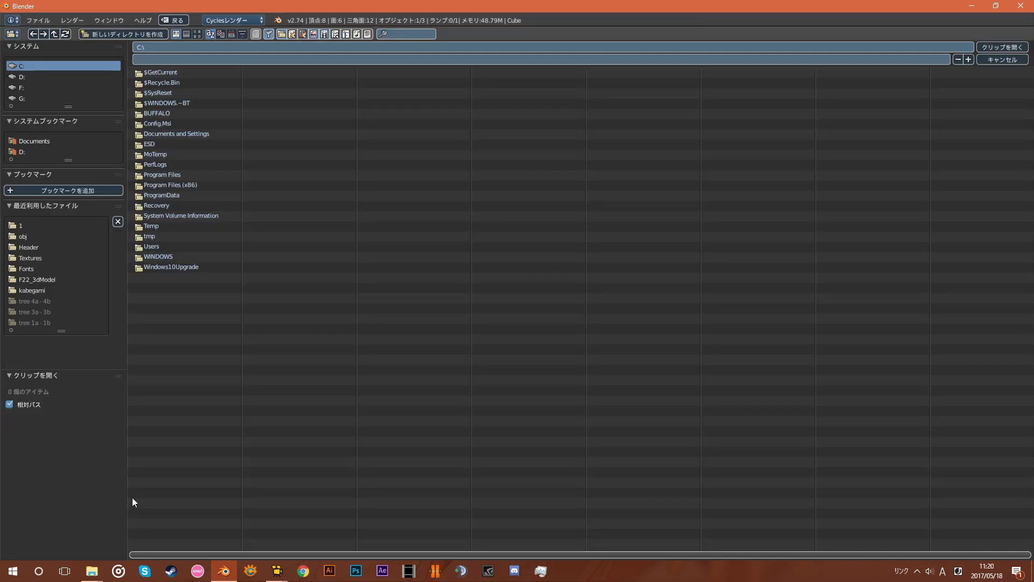
click(34, 226)
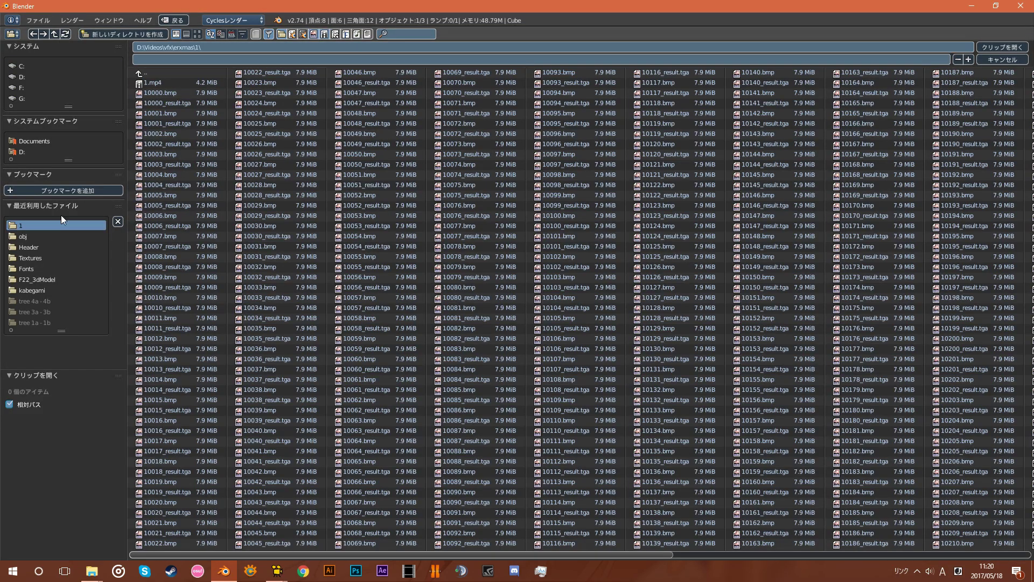
click(160, 83)
click(986, 48)
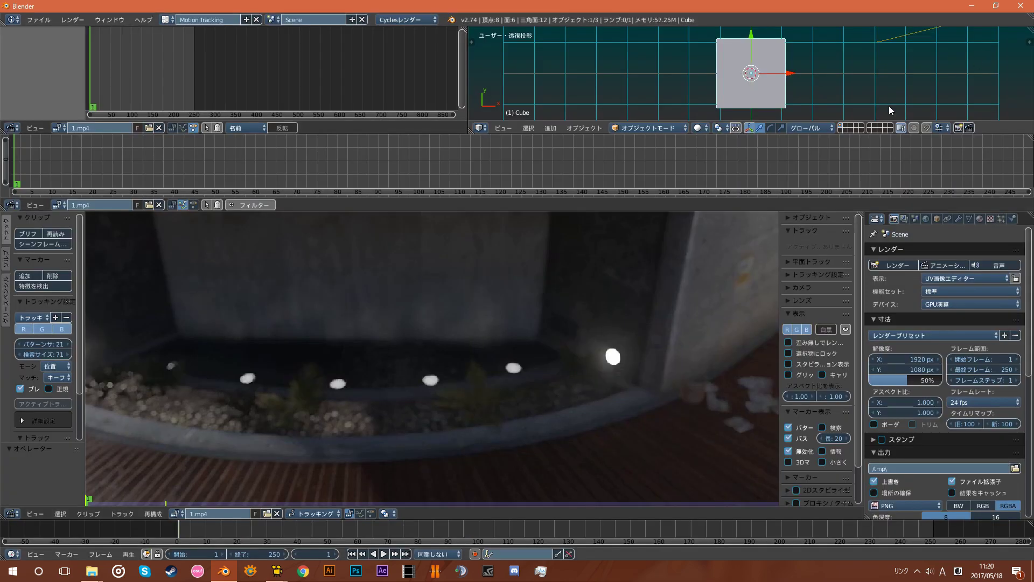
Step: Raise render resolution scale from 50% to 100% and set the frame rate to 60 fps
scroll(595, 283, down, 3)
scroll(538, 317, down, 4)
scroll(538, 317, up, 2)
scroll(544, 319, down, 1)
scroll(544, 319, up, 1)
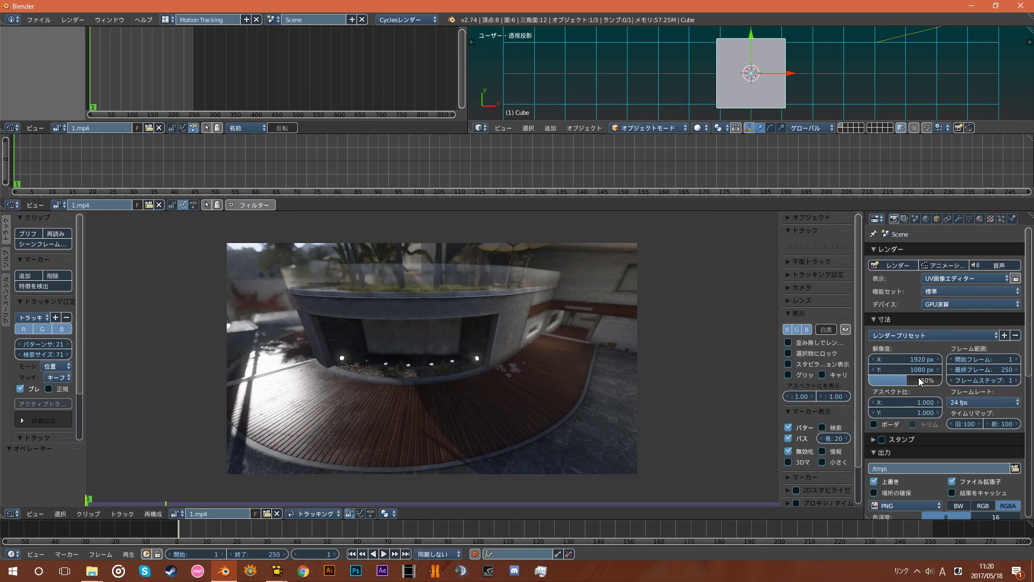
drag(911, 380, 942, 380)
click(962, 404)
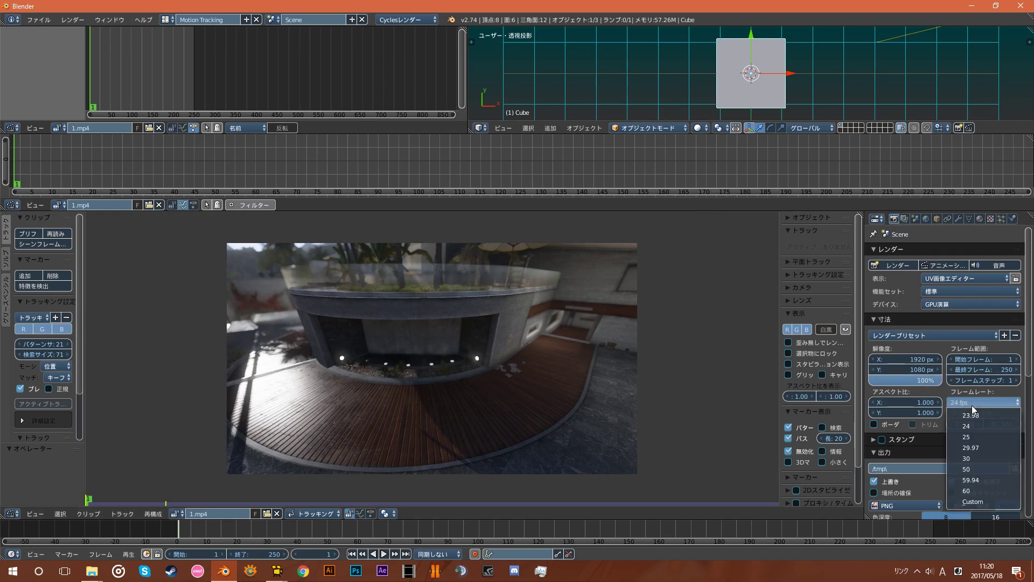
click(994, 491)
scroll(474, 364, up, 1)
scroll(468, 393, down, 1)
scroll(398, 442, up, 1)
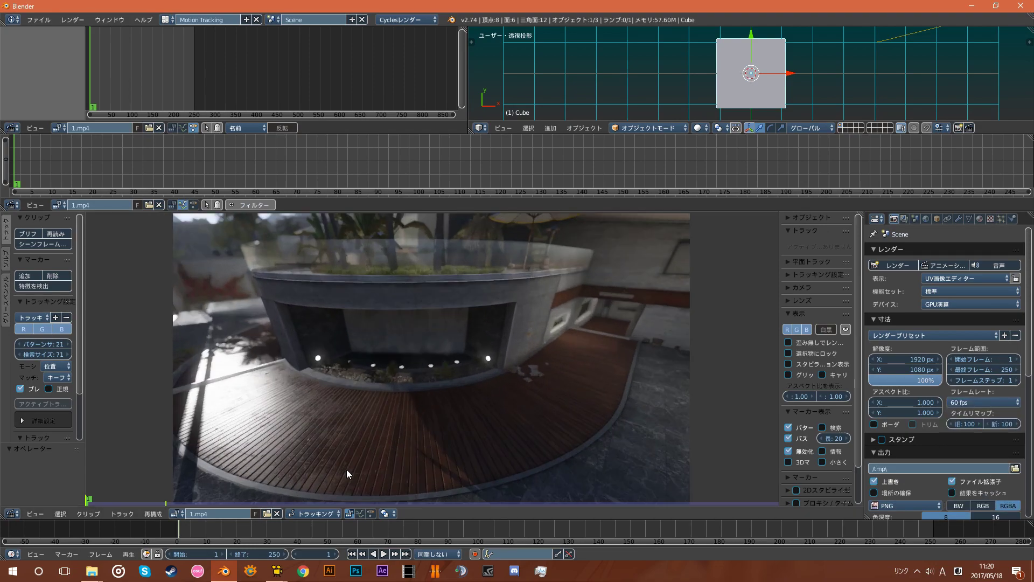
scroll(350, 468, down, 1)
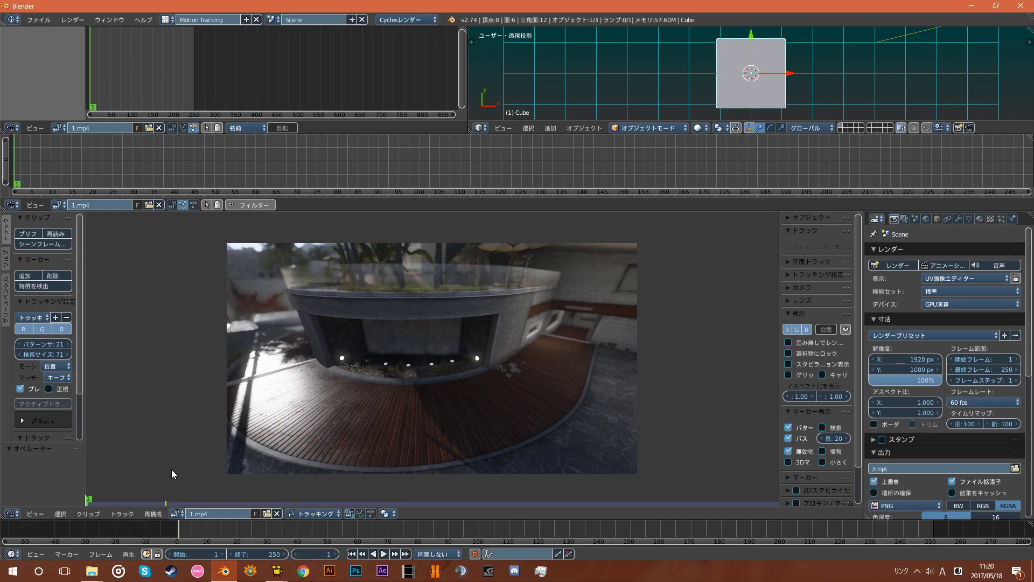
click(25, 275)
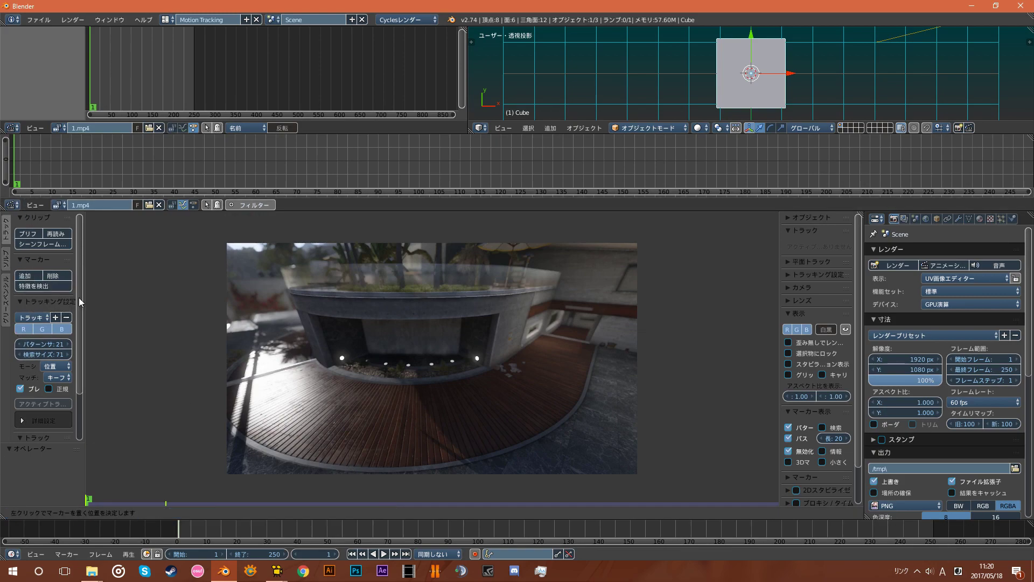
Step: Add tracking markers on four small lights along the base of the planter
scroll(343, 383, up, 1)
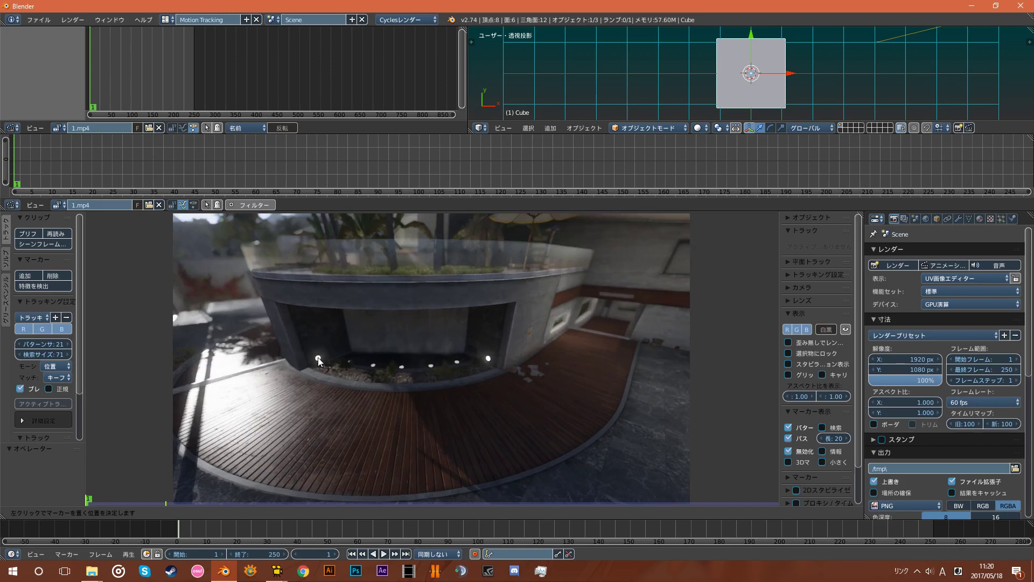
click(319, 360)
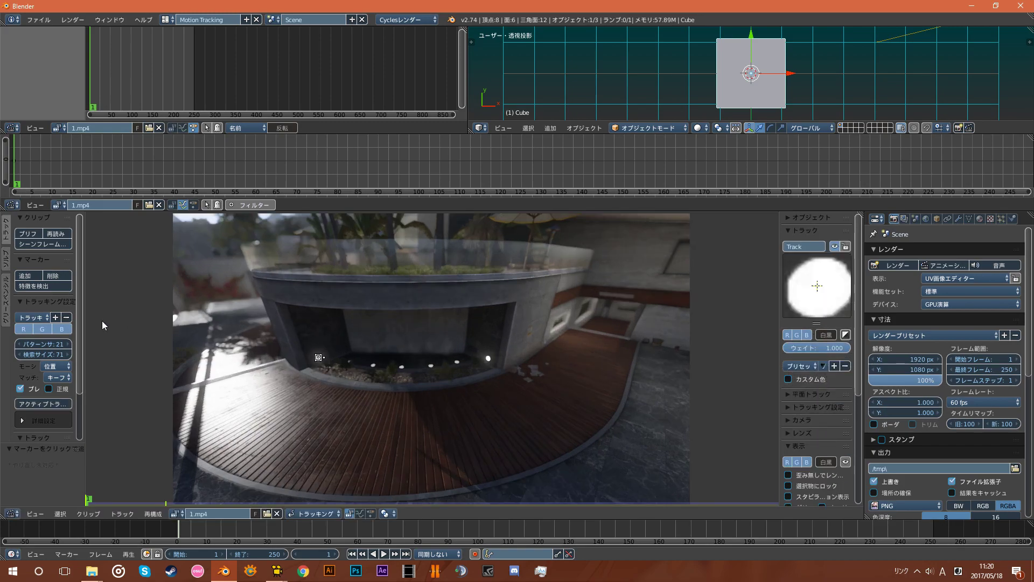
click(30, 279)
click(489, 359)
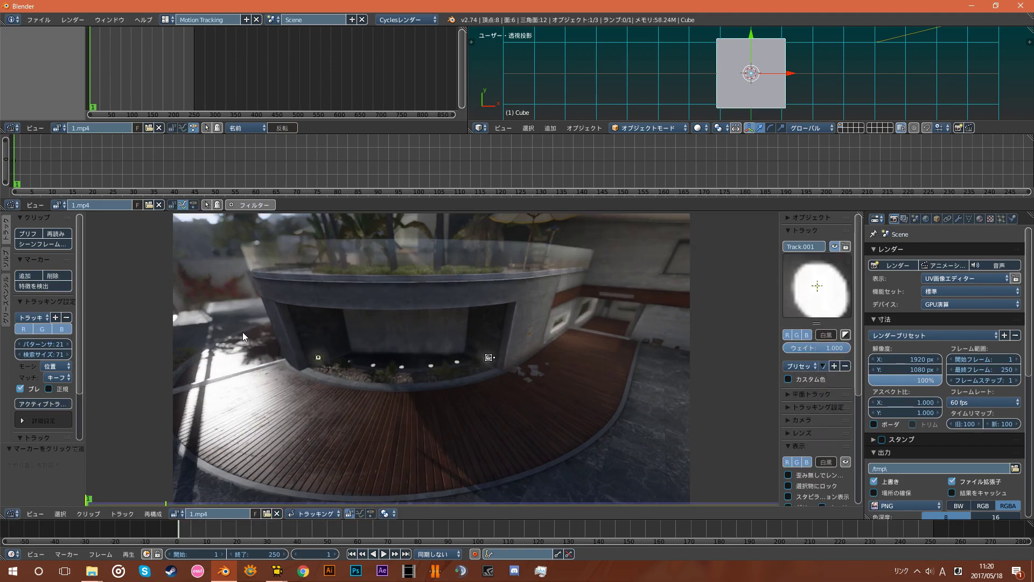
click(23, 276)
click(457, 362)
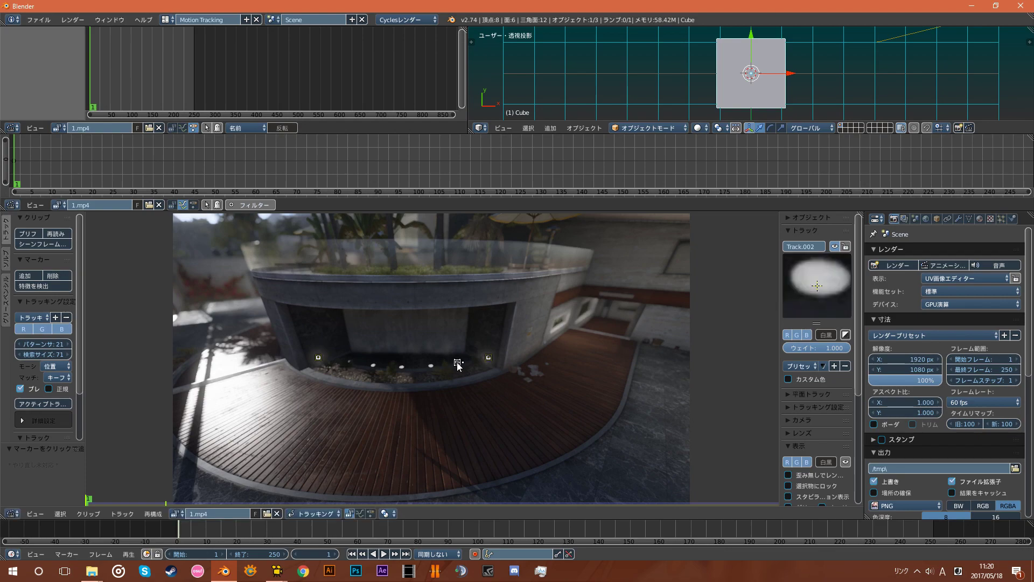
click(25, 276)
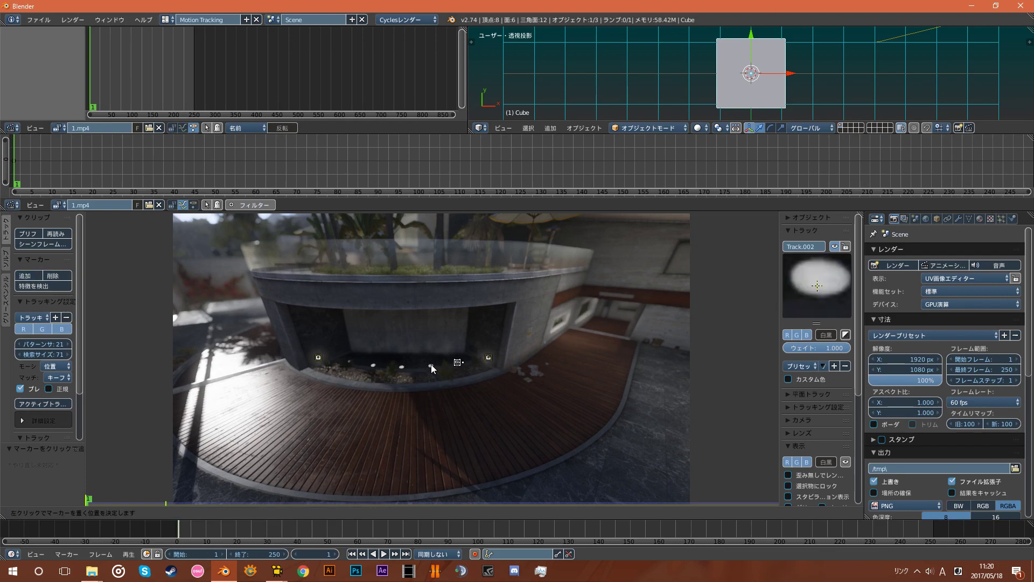
click(430, 364)
Step: Add markers on the floor and a left-of-centre light, then set End Frame to 60
click(25, 276)
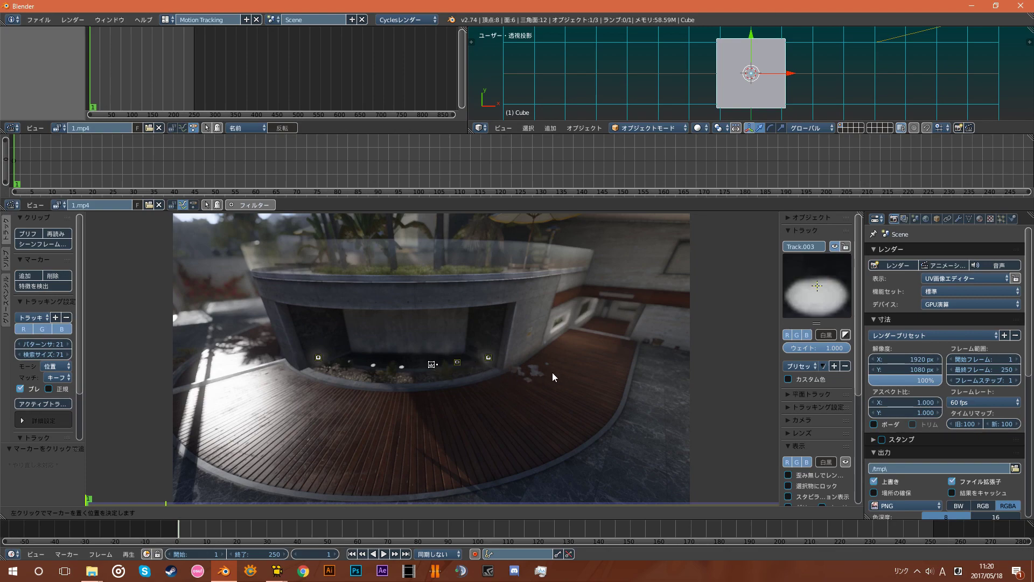
click(530, 380)
click(25, 276)
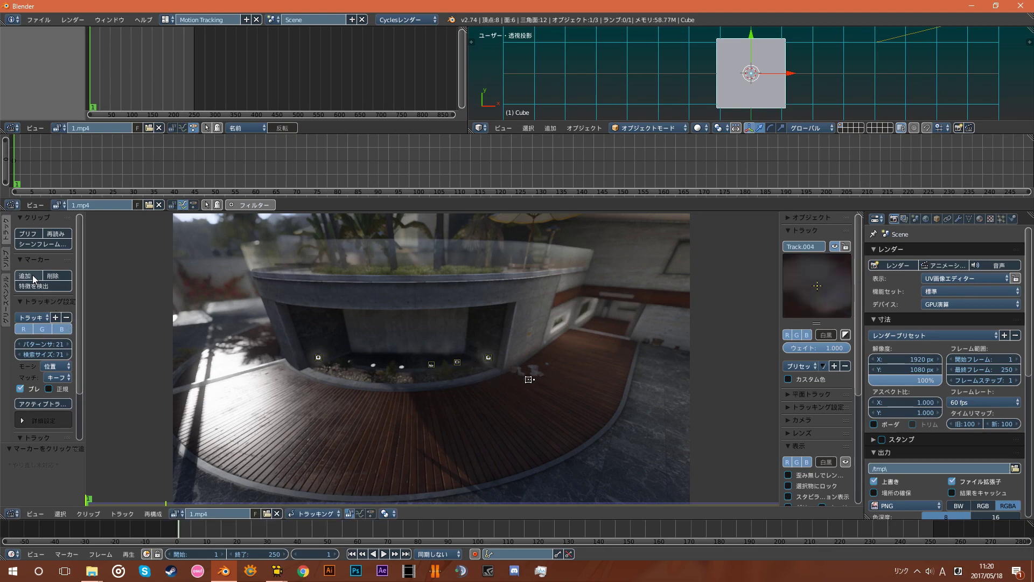
click(374, 364)
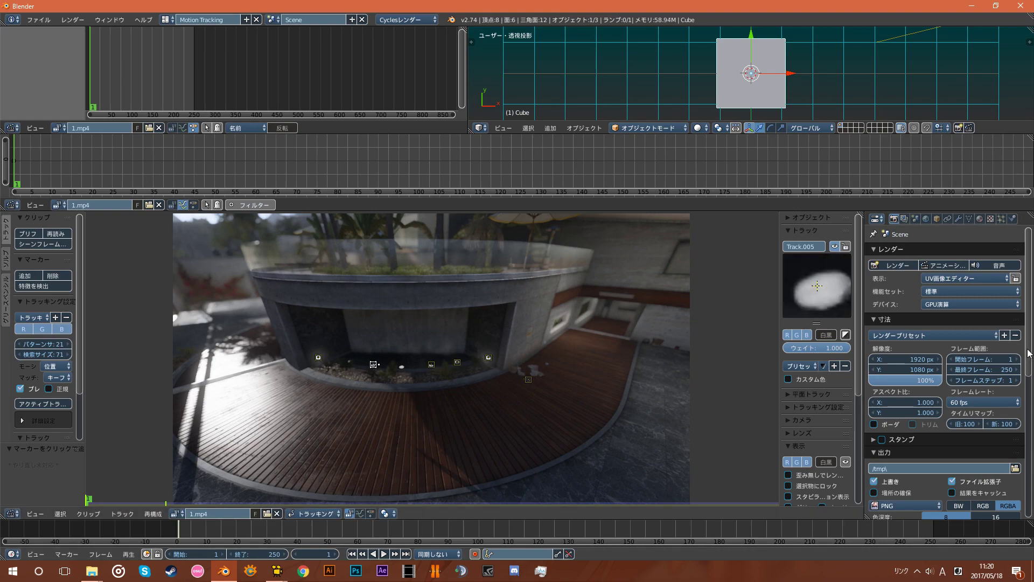
drag(999, 376, 921, 370)
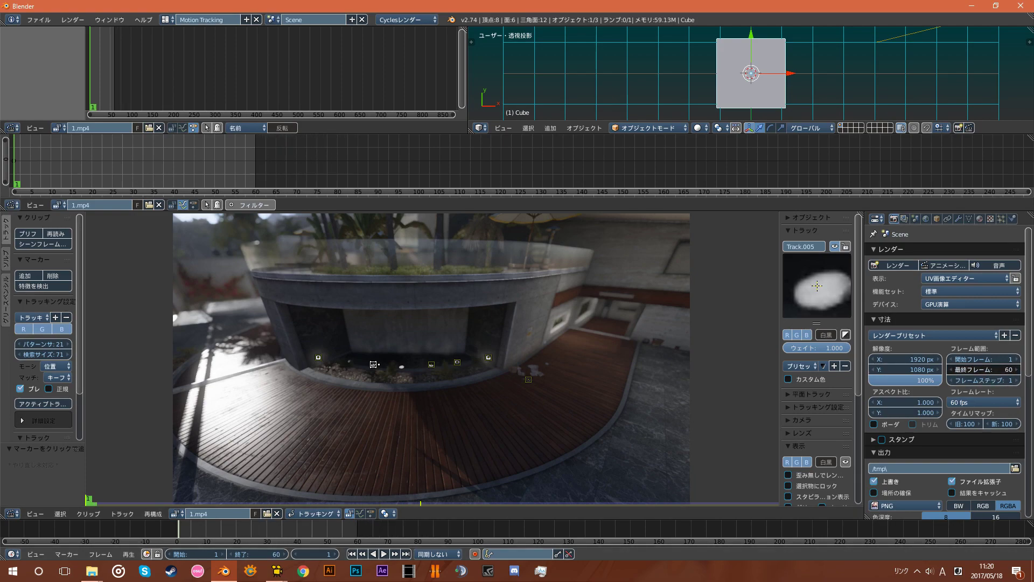
Step: Mark a light under the planter at frame 16 and the floor edge at frame 36
mouse_move(179, 533)
mouse_down()
mouse_move(335, 539)
mouse_move(215, 537)
mouse_move(245, 523)
mouse_move(354, 541)
mouse_move(175, 532)
mouse_up()
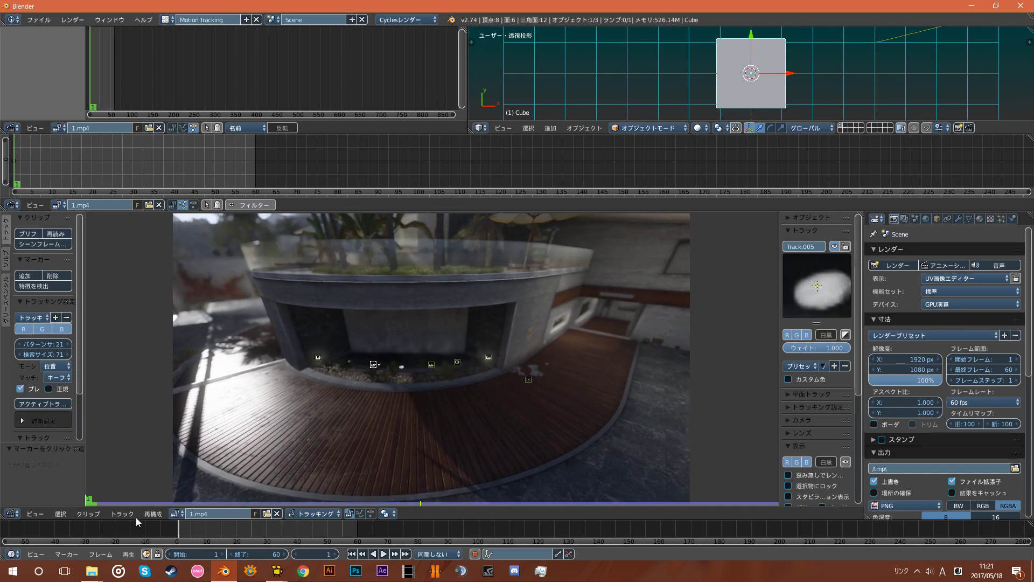
click(26, 275)
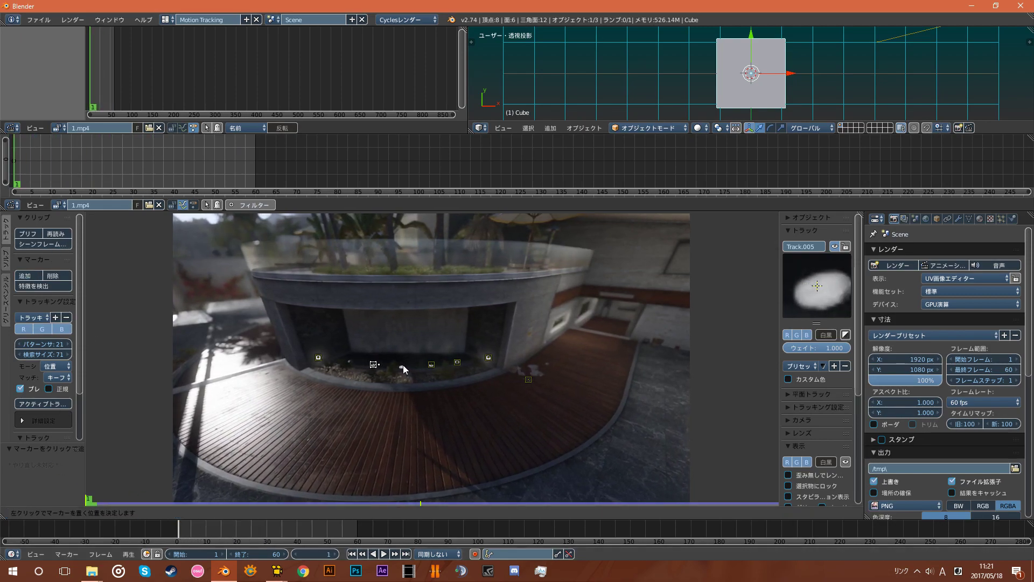
click(401, 366)
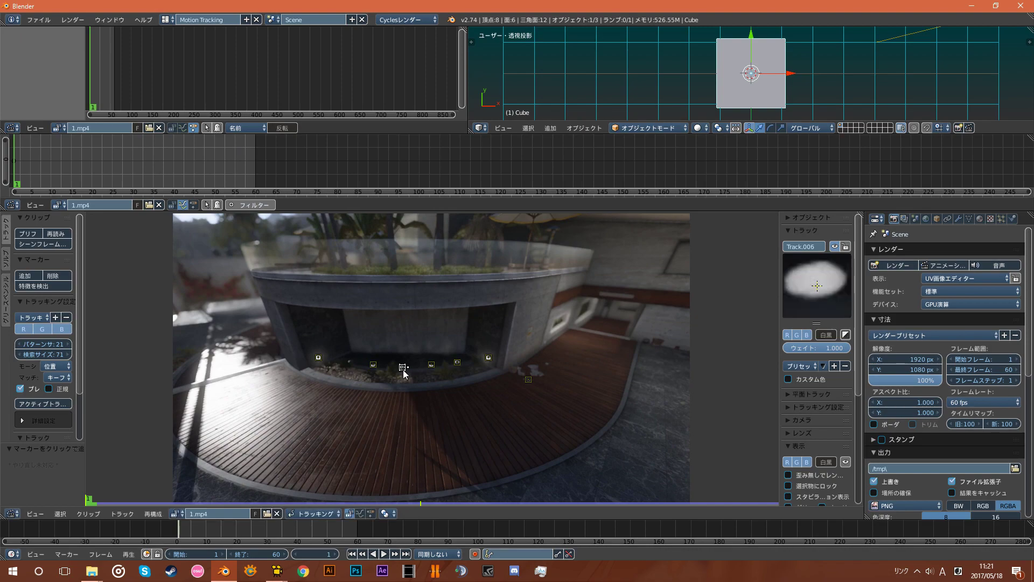
mouse_move(179, 531)
mouse_down()
mouse_move(297, 530)
mouse_move(178, 530)
mouse_up()
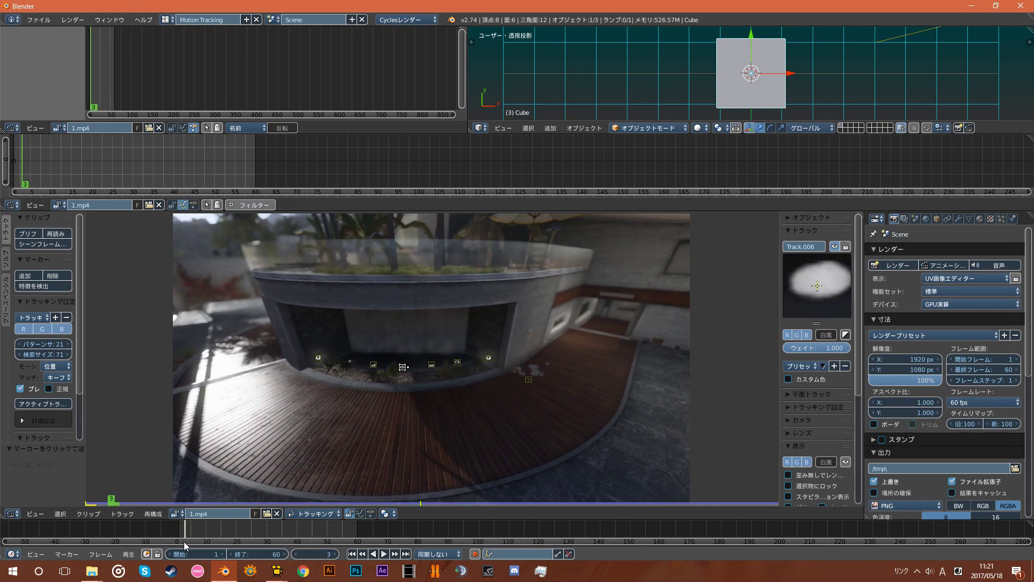
click(24, 274)
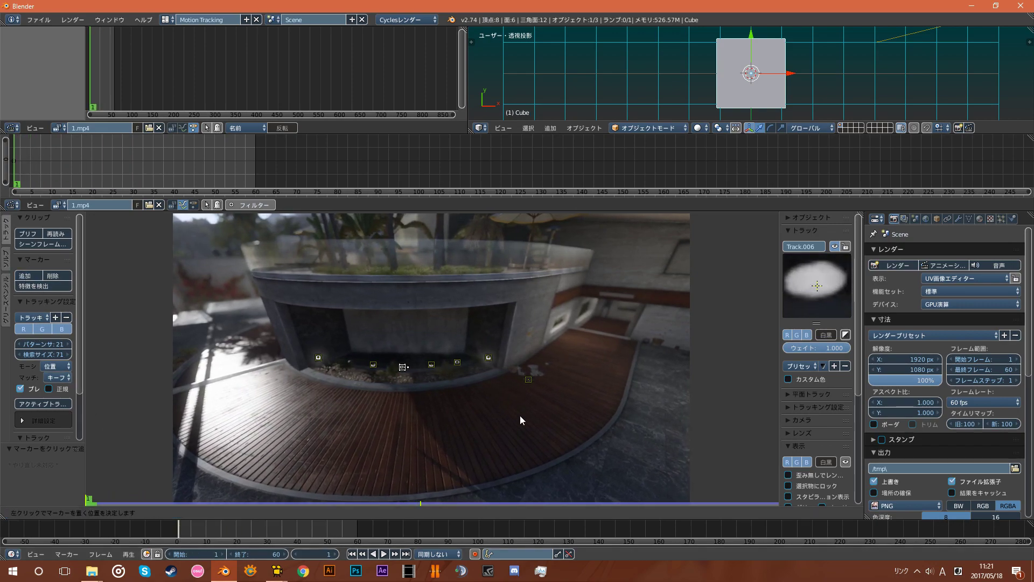
click(539, 373)
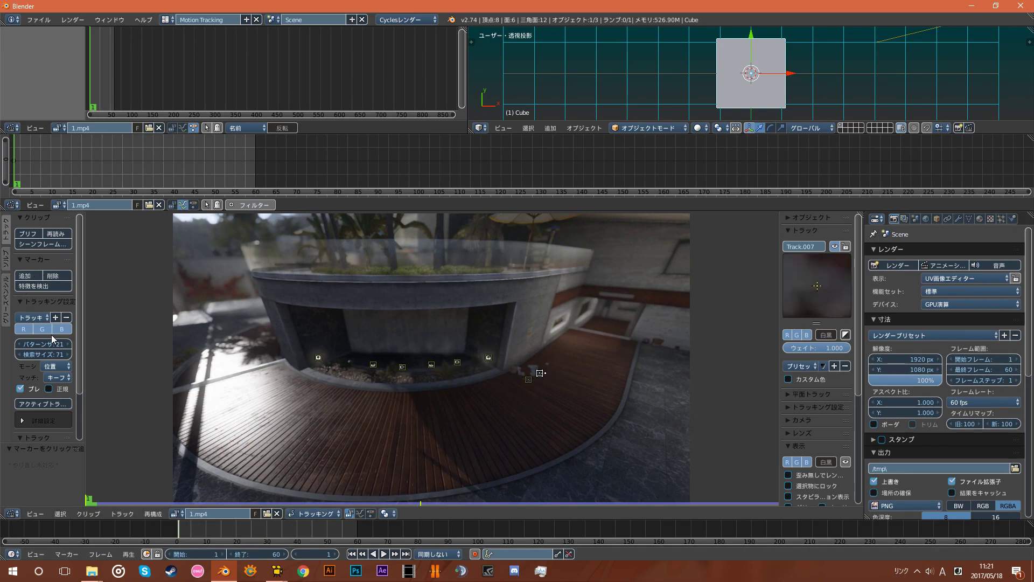
scroll(51, 336, down, 3)
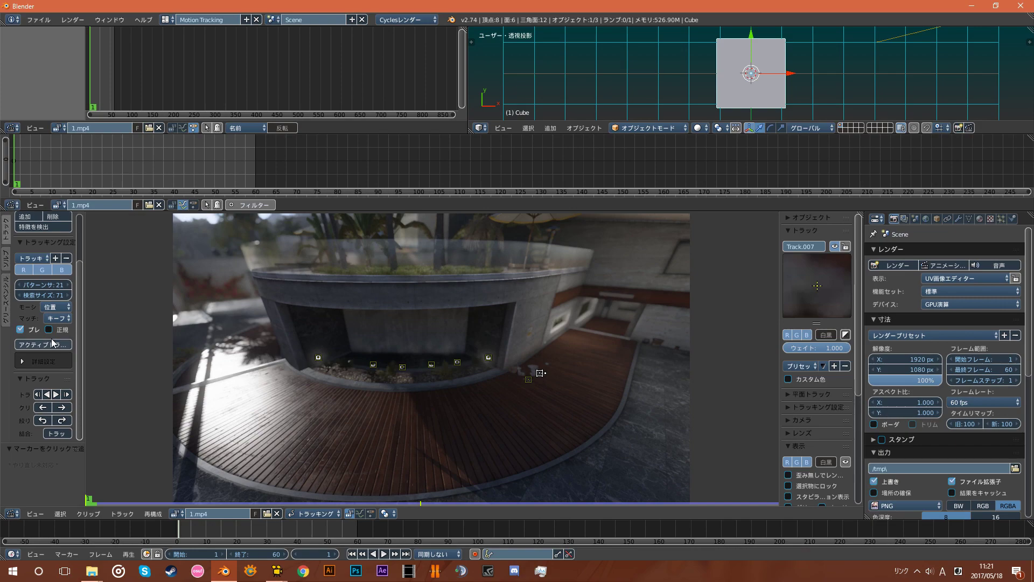
Step: Track all markers forward to frame 60, return to frame 1 and select every marker
click(59, 397)
scroll(228, 498, down, 1)
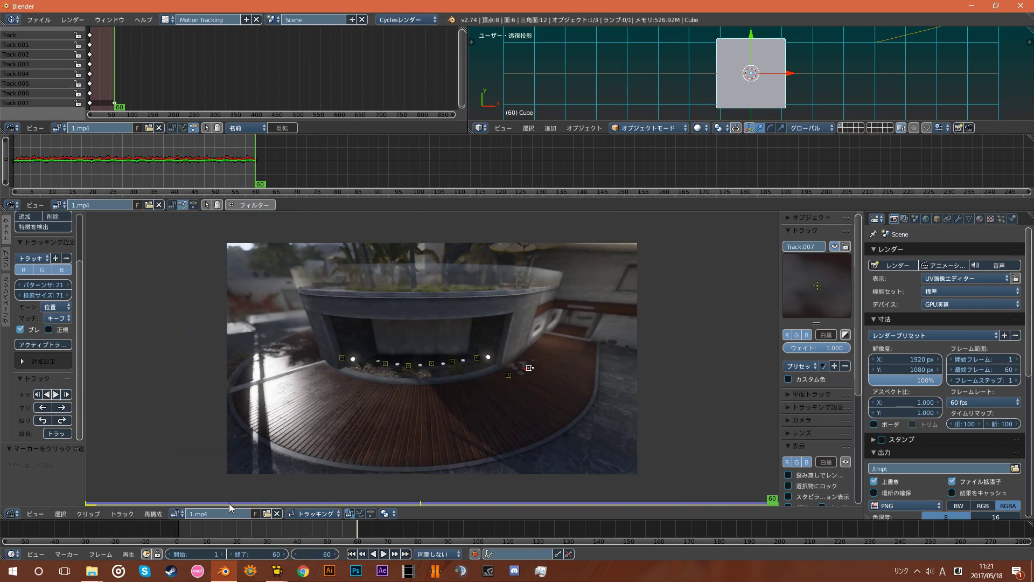
scroll(224, 496, up, 1)
click(178, 533)
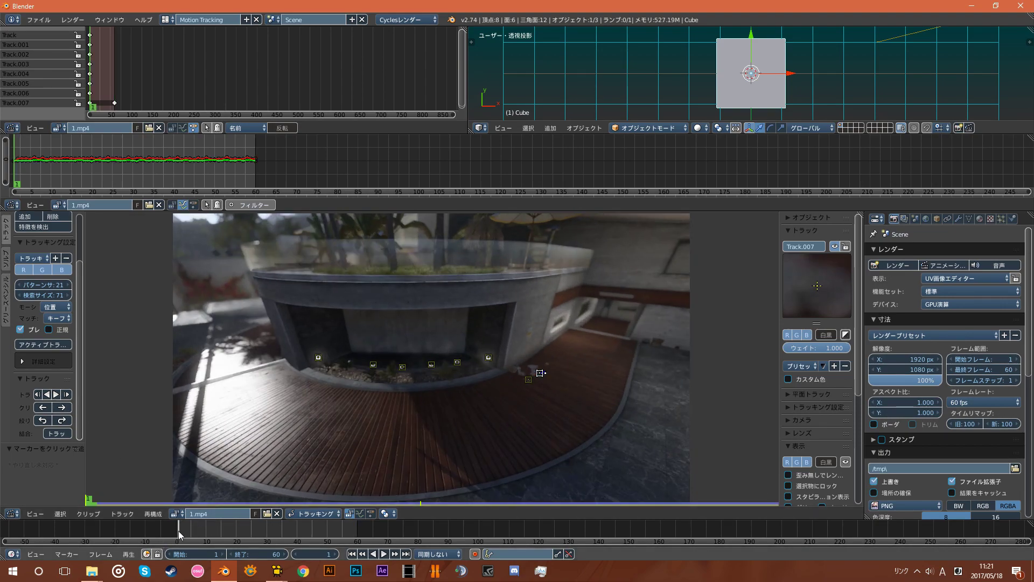
drag(175, 532, 179, 530)
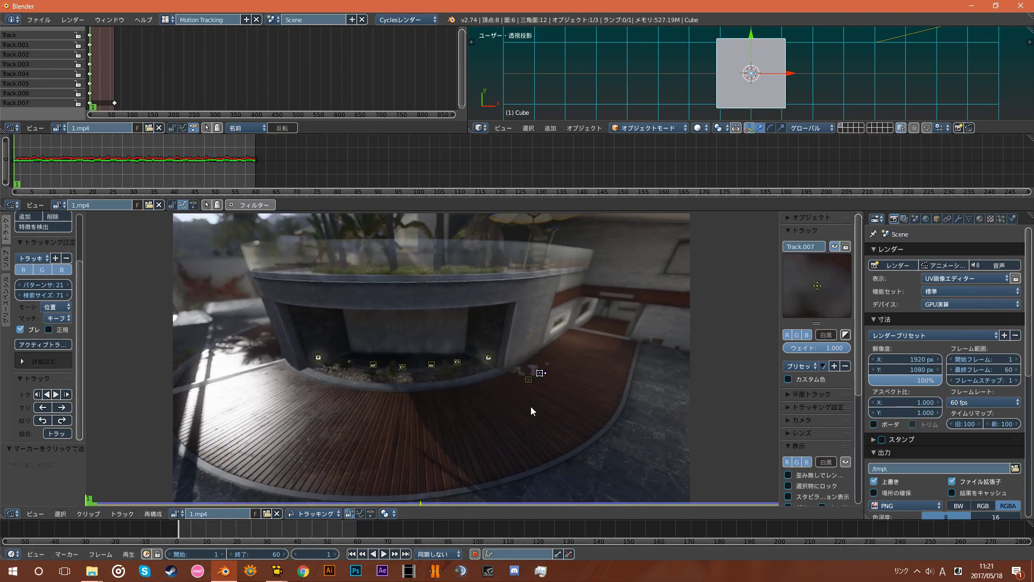
key(a)
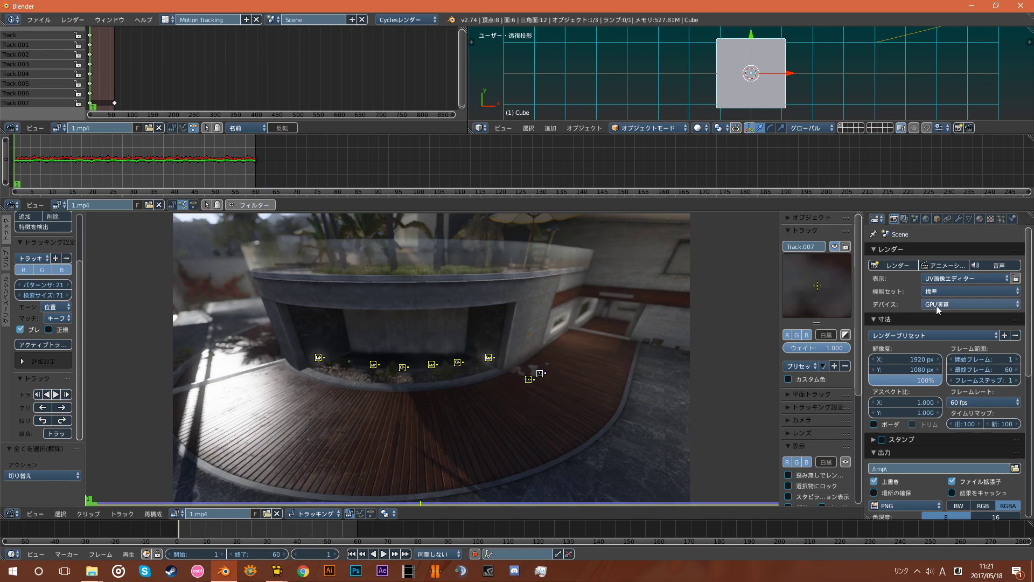
scroll(522, 364, up, 1)
scroll(542, 322, down, 1)
scroll(524, 317, up, 1)
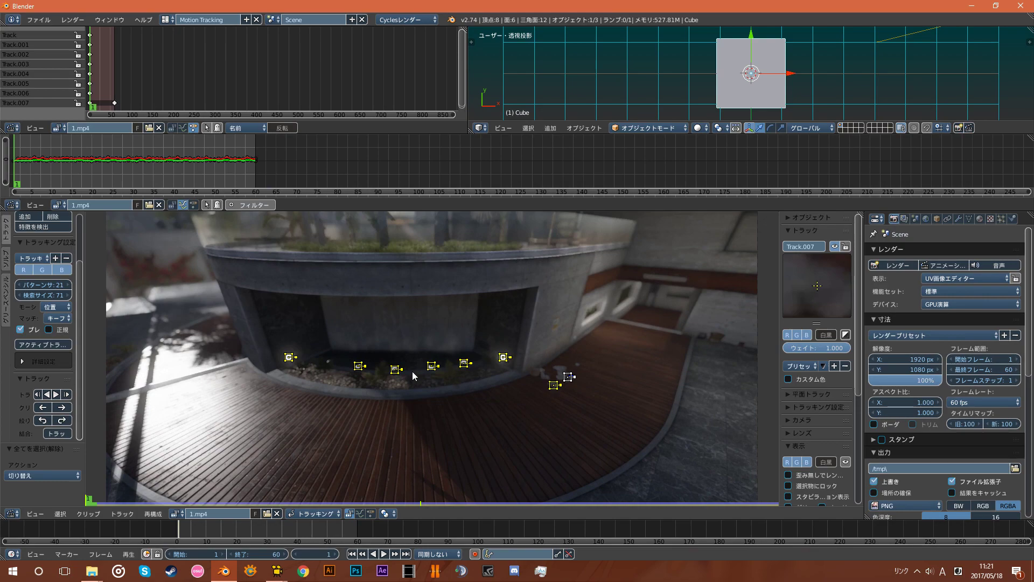
Step: Scale up all marker boxes and nudge Track.002 onto its feature
key(s)
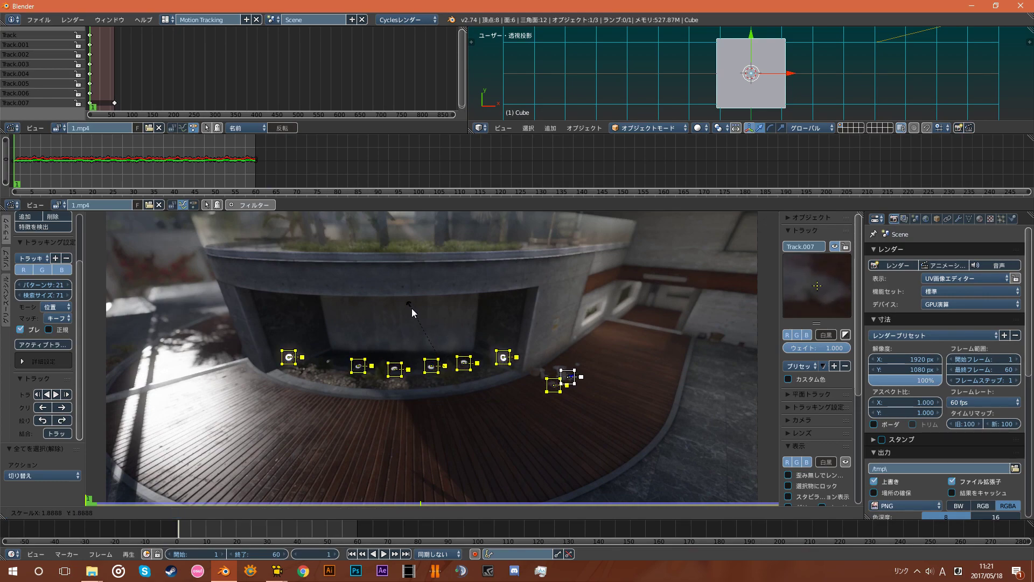
click(400, 302)
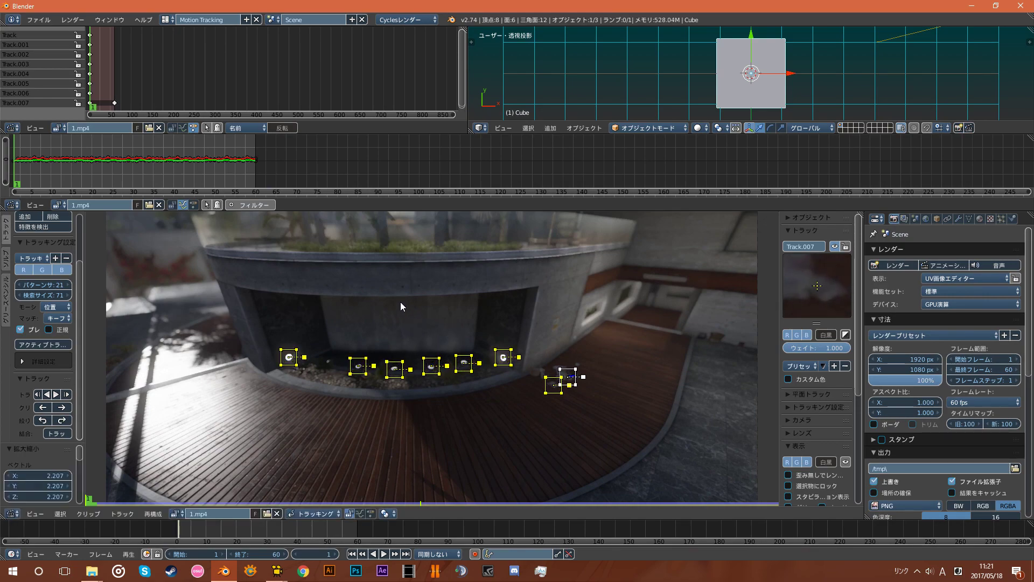
right_click(464, 361)
drag(465, 362, 466, 362)
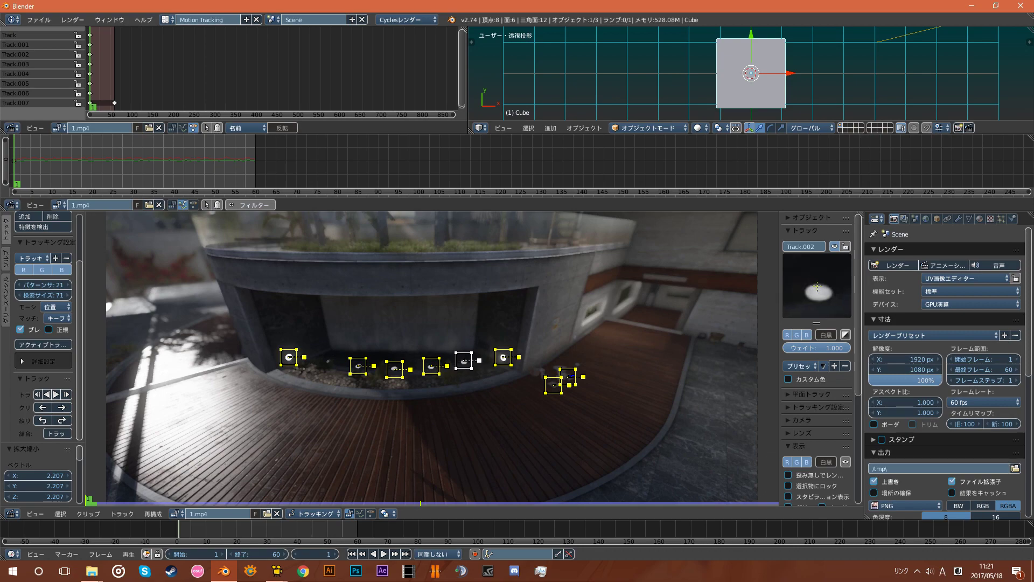
drag(465, 362, 468, 365)
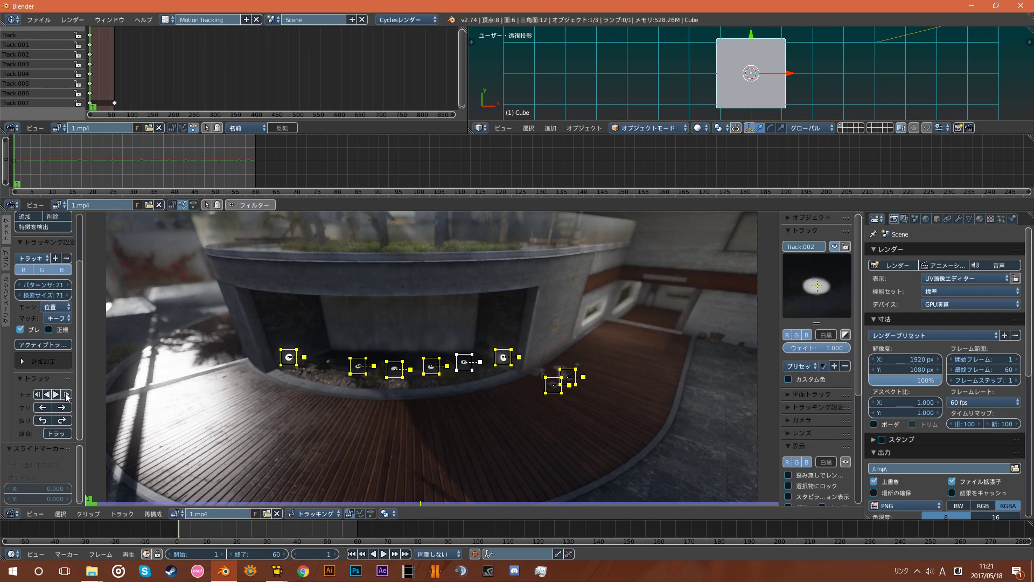
Step: Track every marker forward through frame 60 and scrub to frame 55 to check them
click(56, 394)
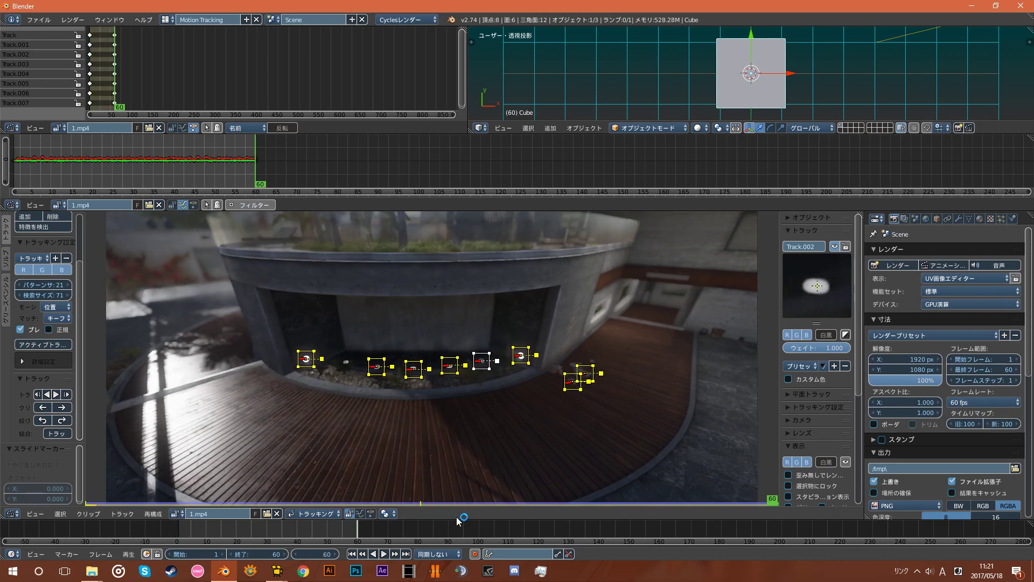
mouse_move(172, 525)
mouse_down()
mouse_move(243, 521)
mouse_move(309, 539)
mouse_move(222, 541)
mouse_move(357, 535)
mouse_move(182, 541)
mouse_move(354, 532)
mouse_move(294, 532)
mouse_move(312, 526)
mouse_move(259, 544)
mouse_move(343, 538)
mouse_up()
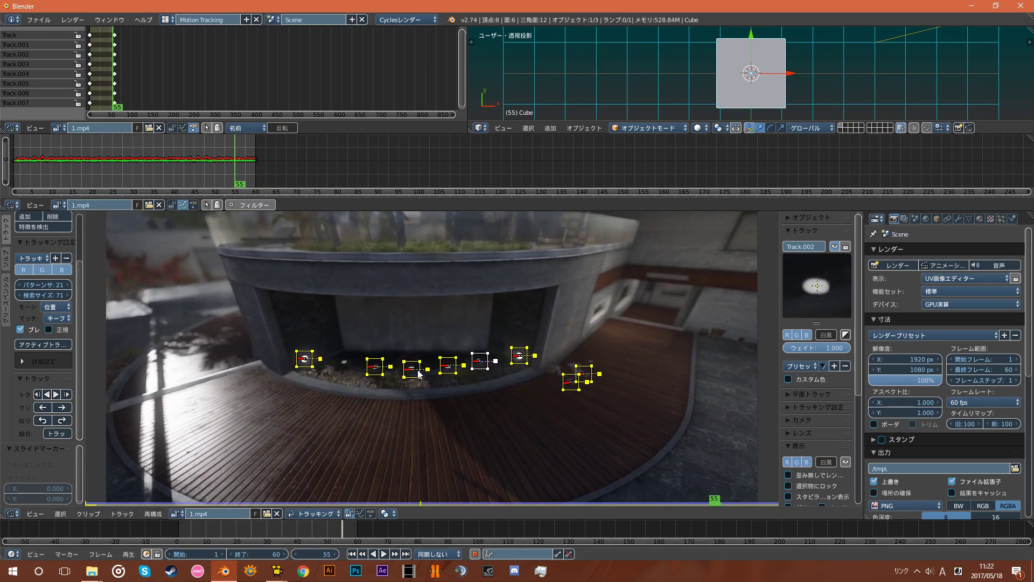
scroll(457, 372, down, 1)
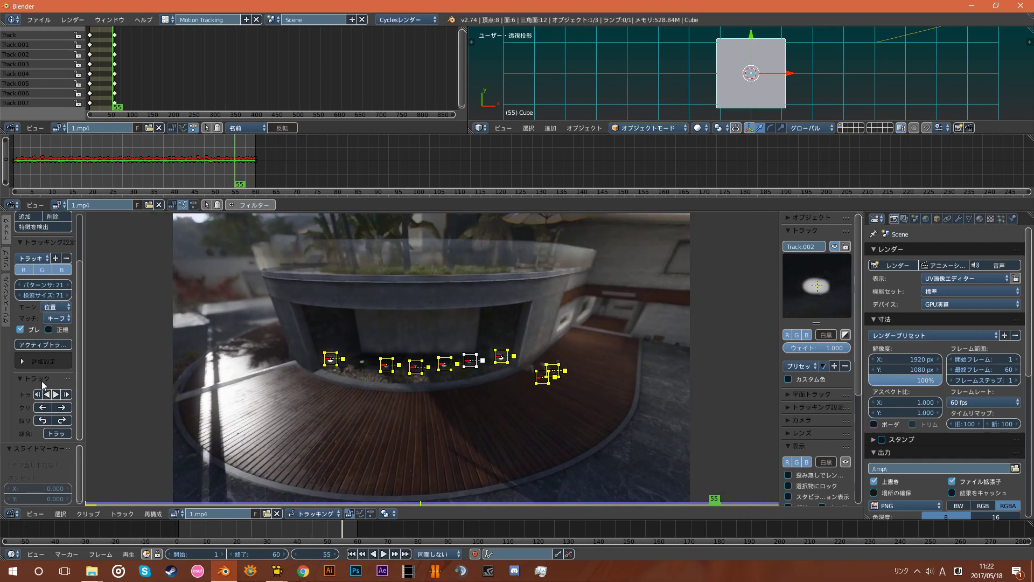
scroll(37, 312, up, 3)
click(7, 258)
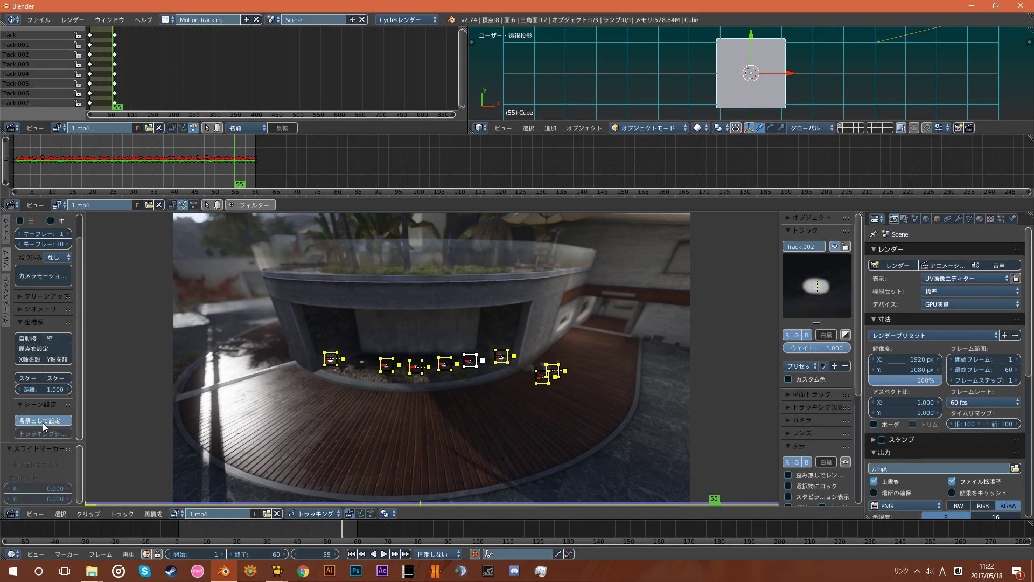
Step: Set the footage as the 3D scene background and view the cube through the scene camera
click(43, 422)
click(505, 128)
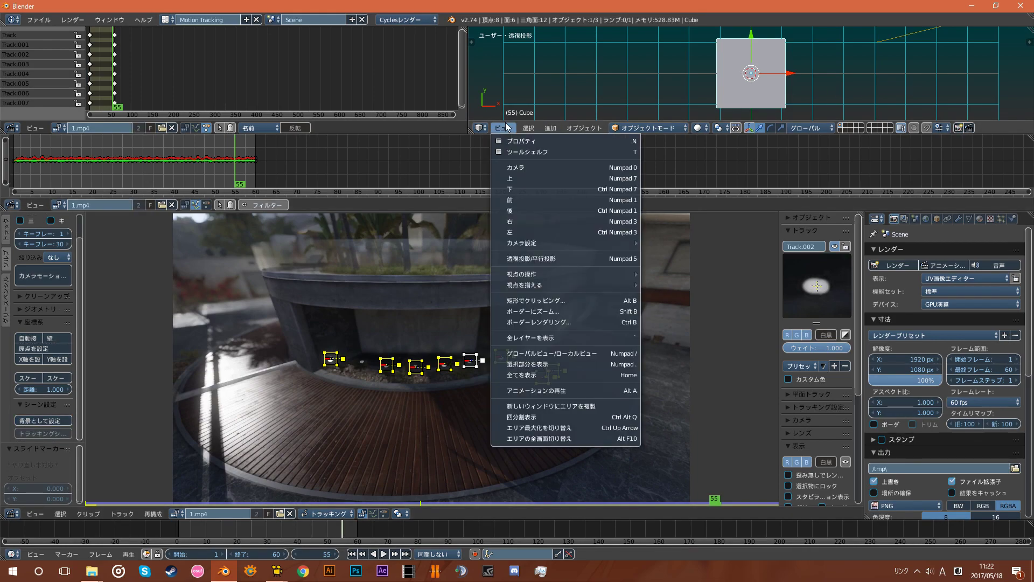
click(537, 166)
scroll(635, 98, up, 3)
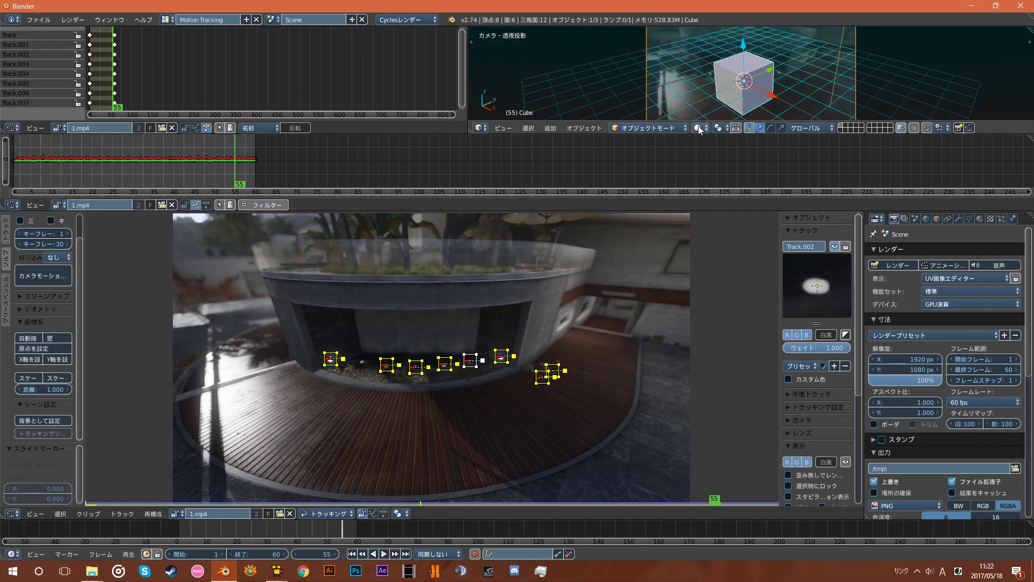
Step: Preview the viewport in Rendered shading, then return it to Solid shading
click(699, 130)
click(718, 58)
click(698, 129)
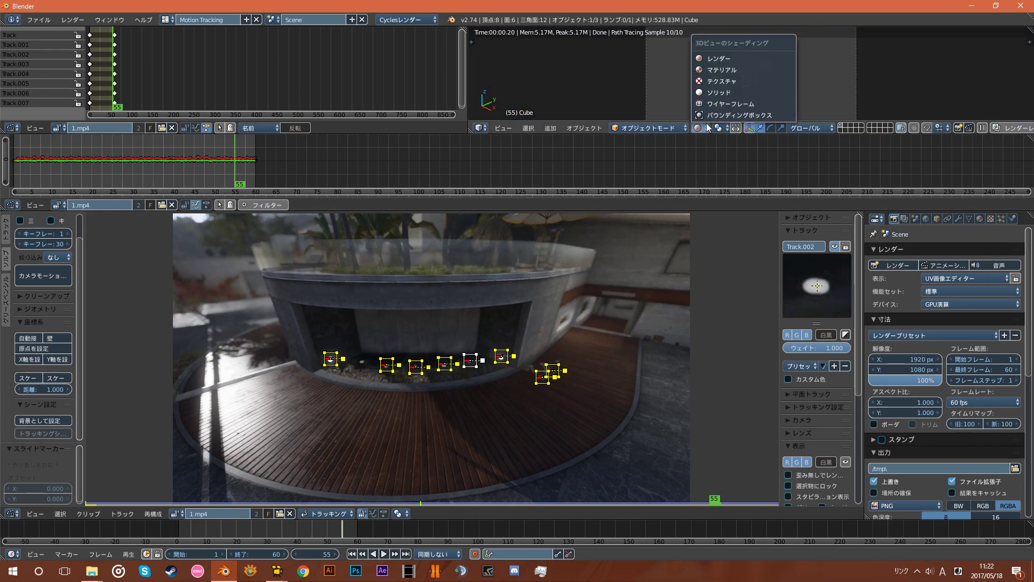
click(719, 92)
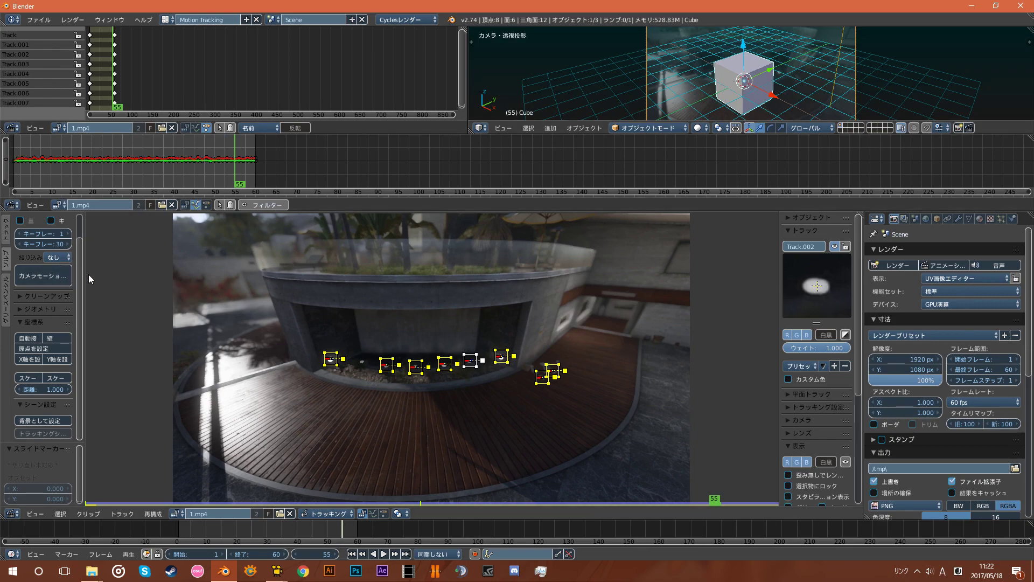
mouse_move(84, 277)
mouse_down()
mouse_move(253, 272)
mouse_move(98, 274)
mouse_up()
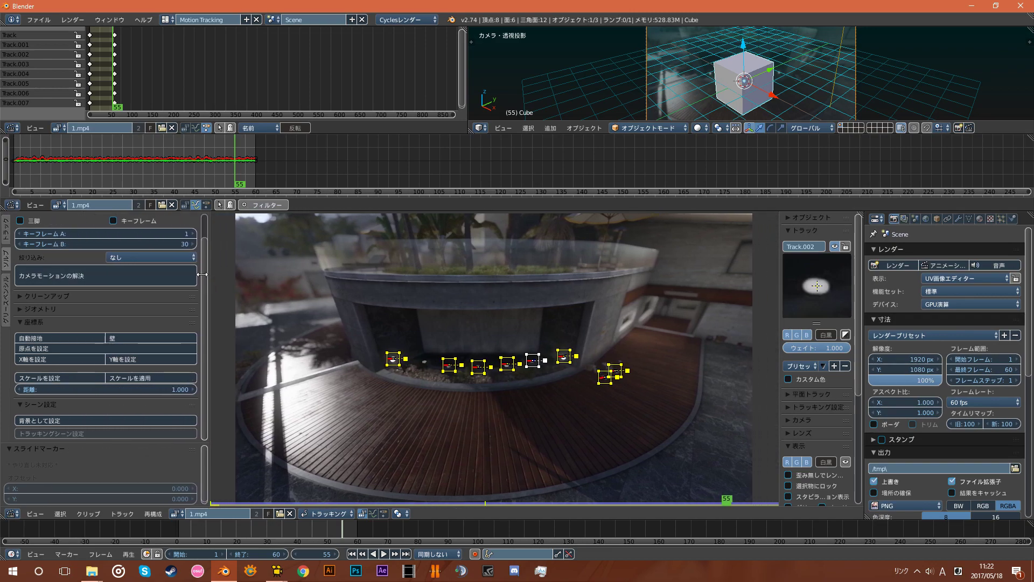
Step: Solve the camera motion from the tracks, reaching a solve error of 65.7533
click(57, 276)
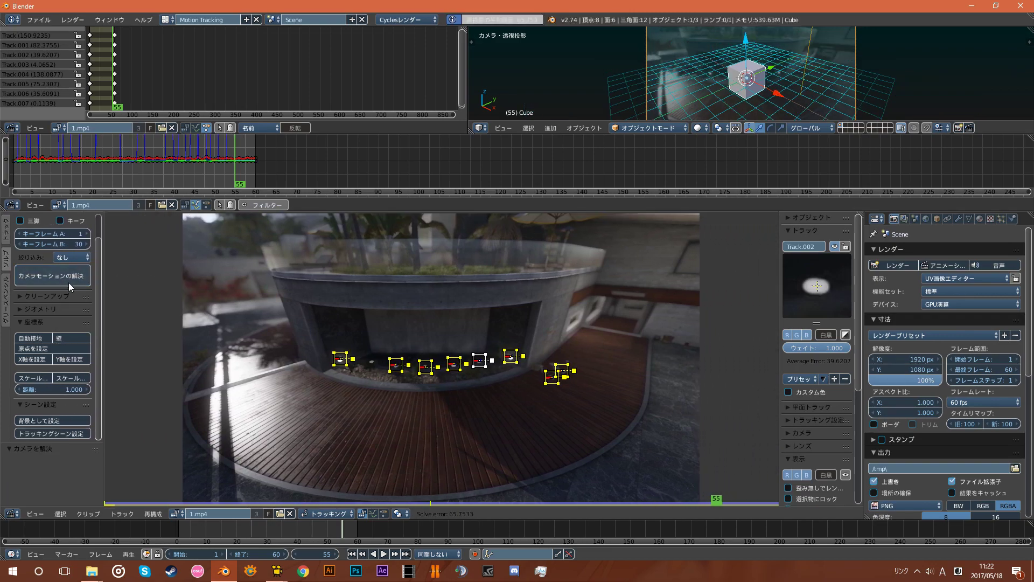
scroll(323, 226, down, 1)
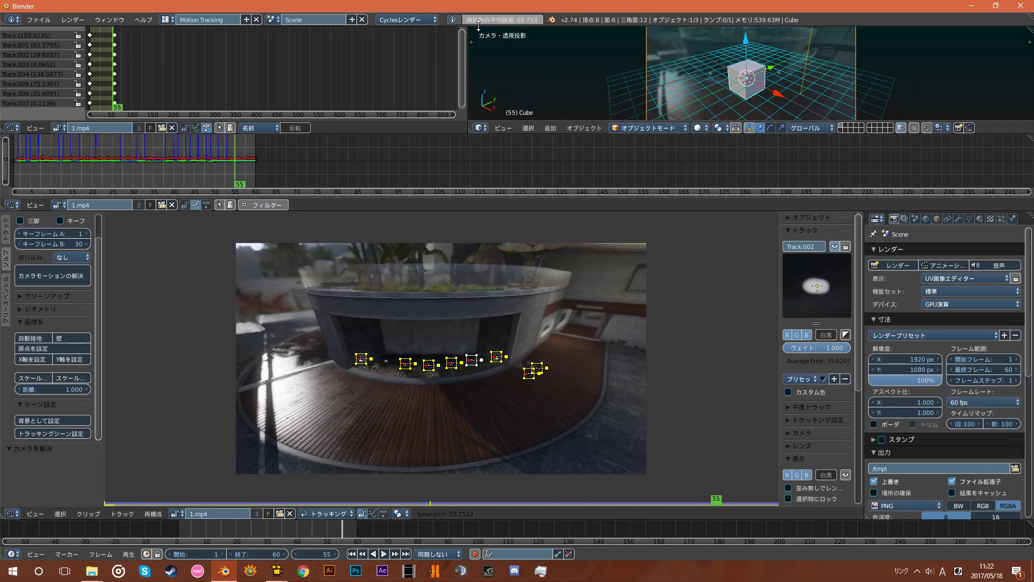
scroll(725, 86, down, 2)
scroll(726, 88, up, 2)
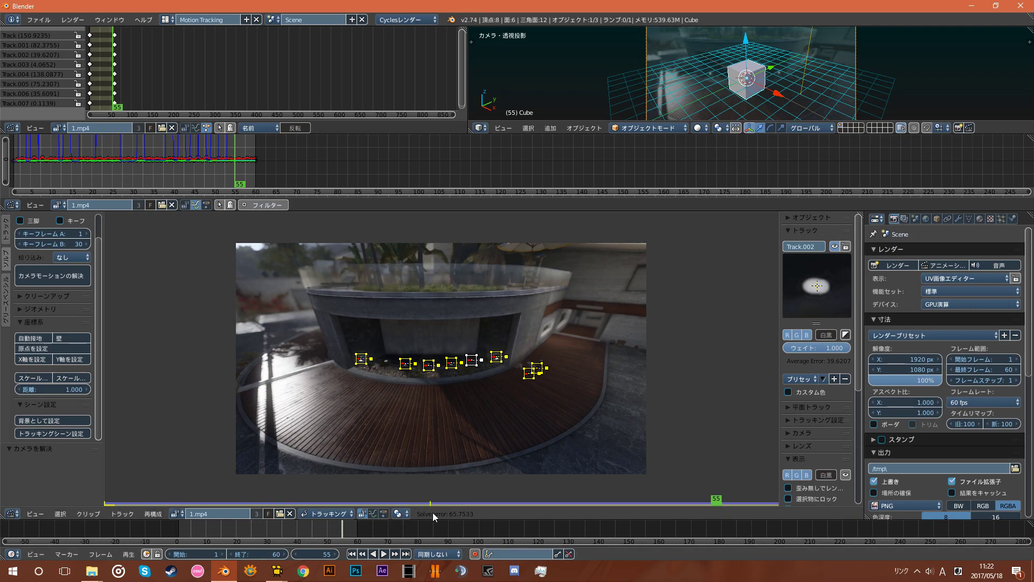
Step: Scrub the footage to check the solve, then set up the tracking scene with a ground plane
mouse_move(190, 524)
mouse_down()
mouse_move(181, 532)
mouse_move(338, 530)
mouse_move(255, 525)
mouse_move(311, 525)
mouse_move(394, 538)
mouse_move(322, 538)
mouse_move(370, 530)
mouse_up()
mouse_move(285, 525)
mouse_down()
mouse_move(217, 531)
mouse_move(315, 531)
mouse_up()
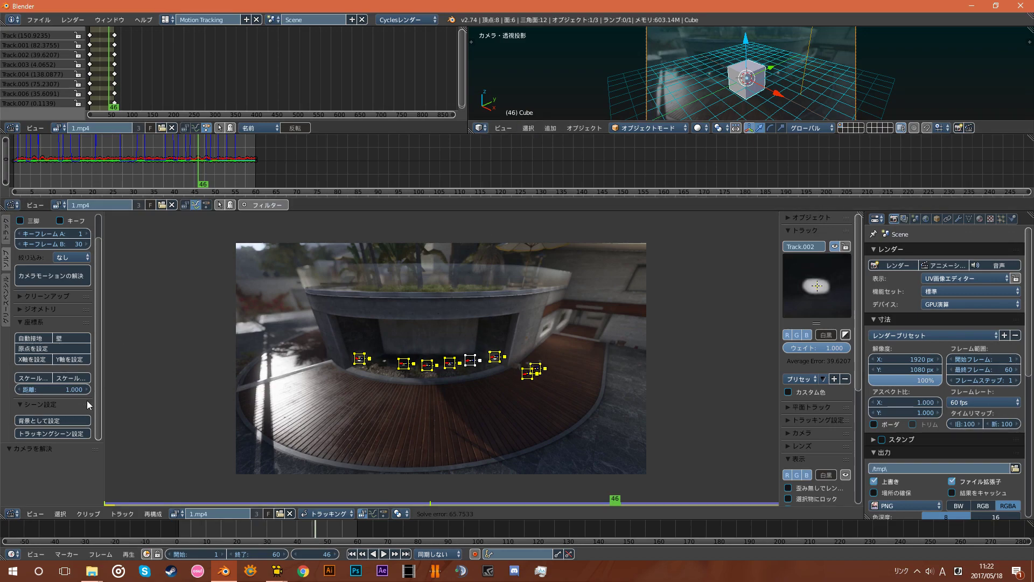
click(41, 433)
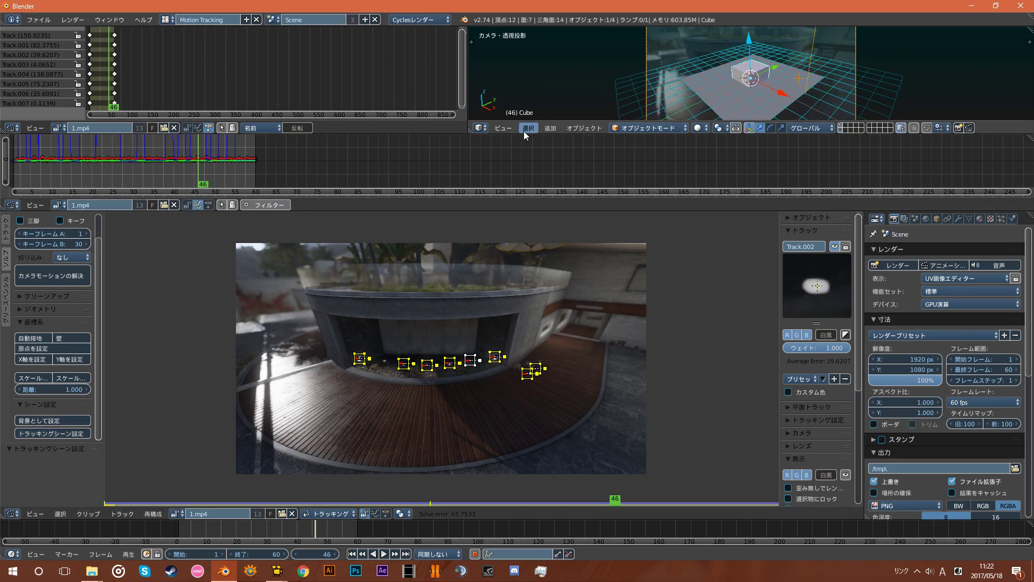
Step: Scrub through frames to check that the camera follows the footage
click(508, 129)
click(87, 168)
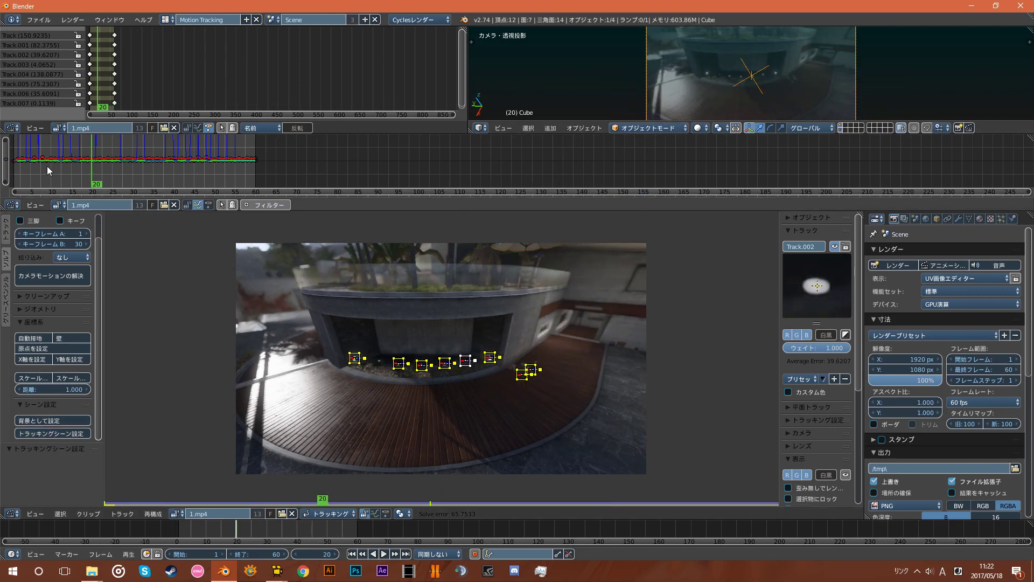
mouse_move(134, 156)
mouse_down()
mouse_move(100, 162)
mouse_move(202, 162)
mouse_up()
scroll(479, 367, down, 3)
scroll(479, 367, up, 3)
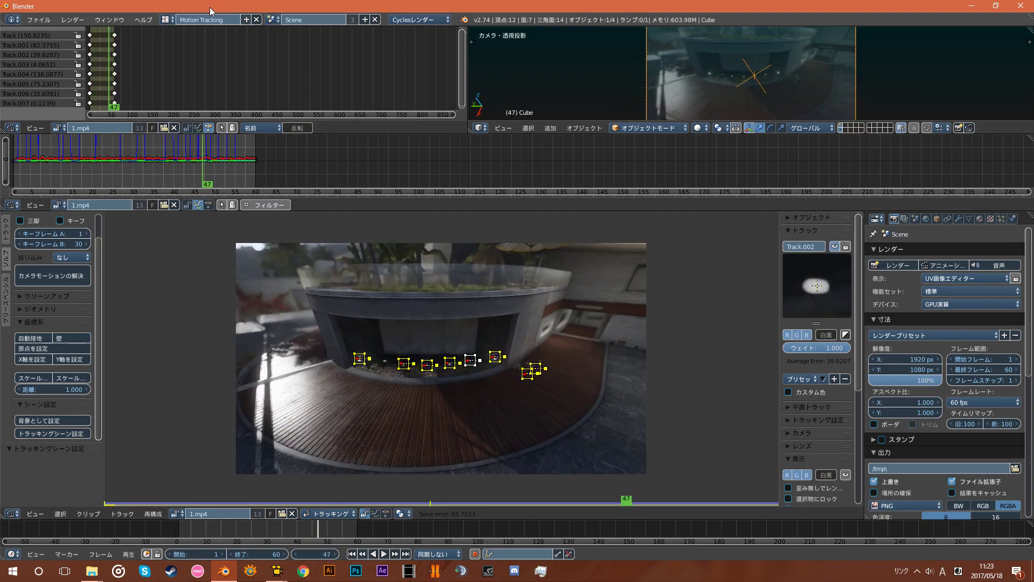
click(166, 20)
Step: Switch to the Default layout and look through the tracked camera
click(181, 70)
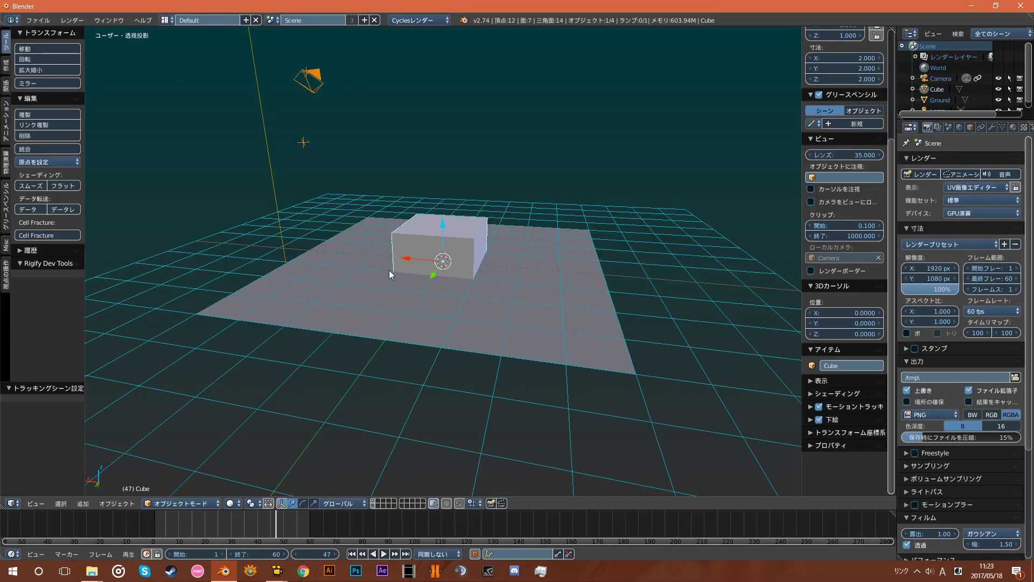
scroll(390, 133, down, 3)
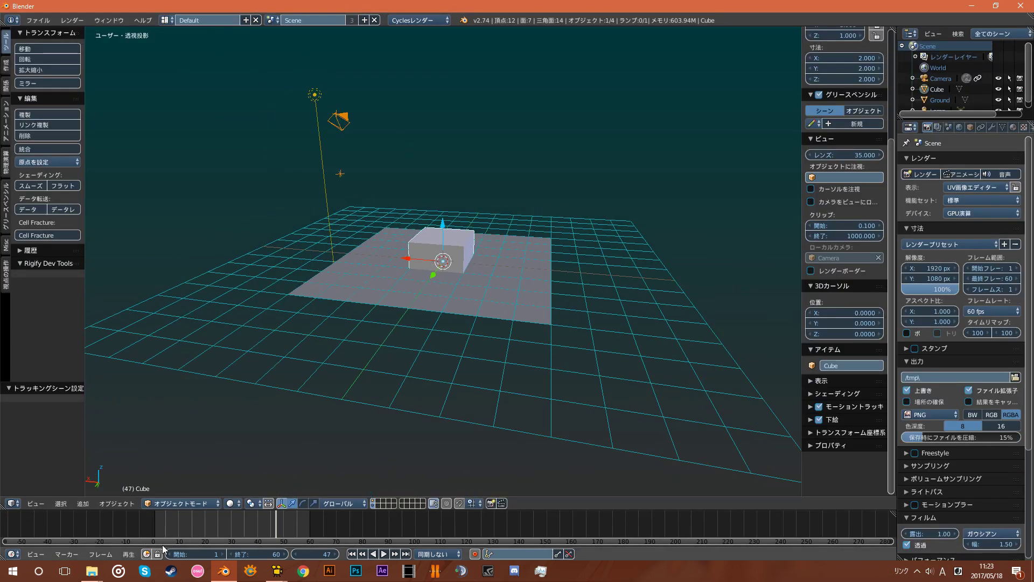
click(37, 503)
click(56, 467)
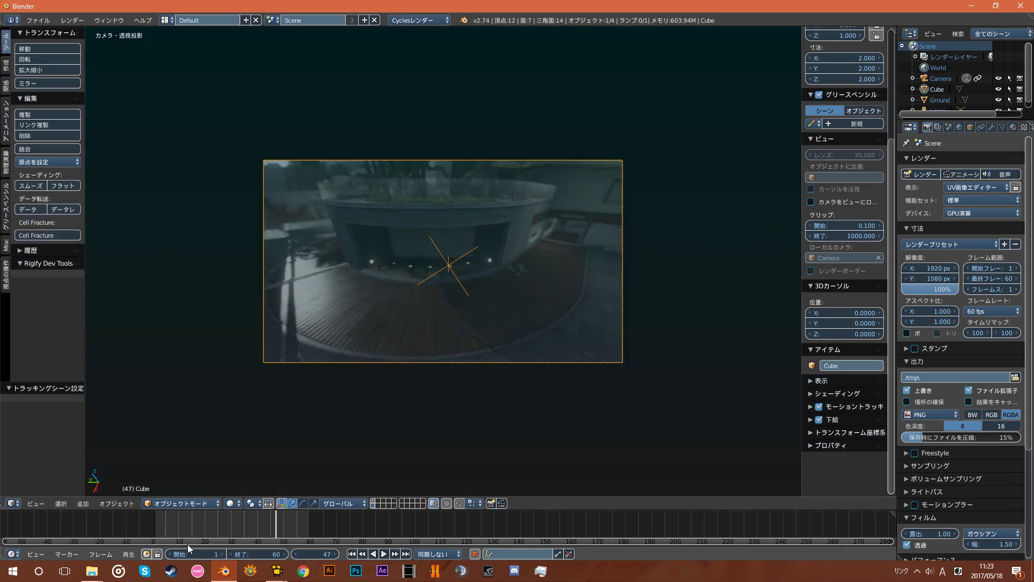
Step: Jump to frame 1 and scrub to preview the cube over the footage
key(shift+Left)
mouse_move(145, 525)
mouse_down()
mouse_move(314, 543)
mouse_move(176, 531)
mouse_move(264, 518)
mouse_move(291, 546)
mouse_move(306, 541)
mouse_move(249, 541)
mouse_up()
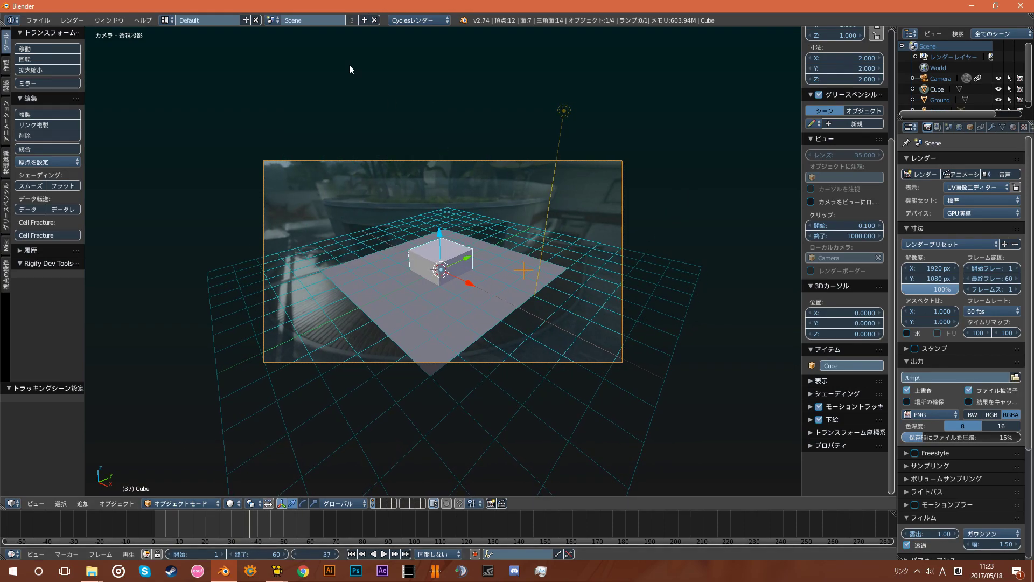
click(165, 20)
Step: Switch to the Compositing layout and frame the whole node tree in the node editor
click(205, 62)
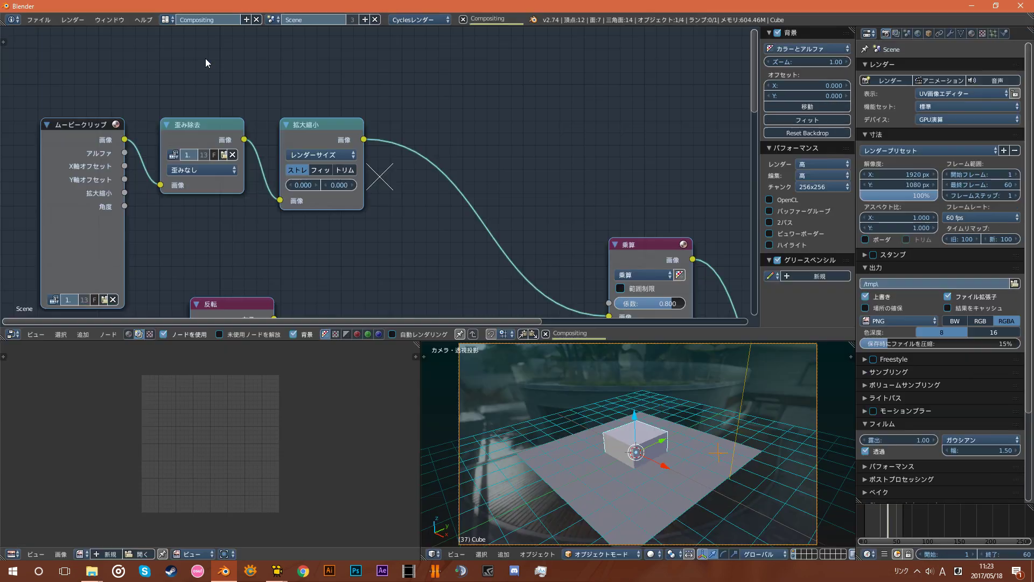
scroll(418, 150, down, 1)
scroll(479, 192, down, 2)
scroll(529, 172, down, 2)
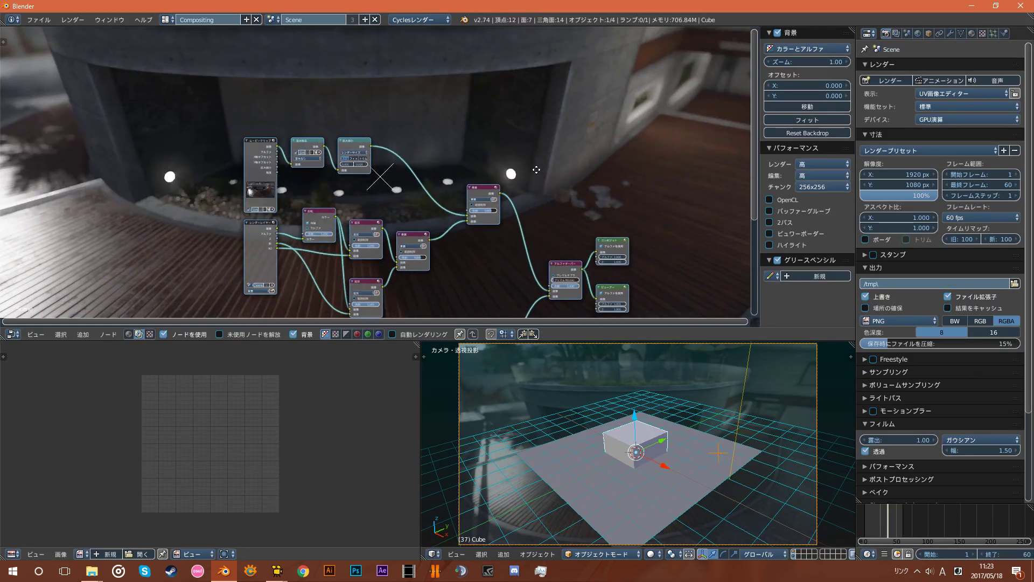
mouse_move(536, 170)
middle_down()
mouse_move(555, 159)
mouse_move(574, 202)
mouse_move(553, 195)
middle_up()
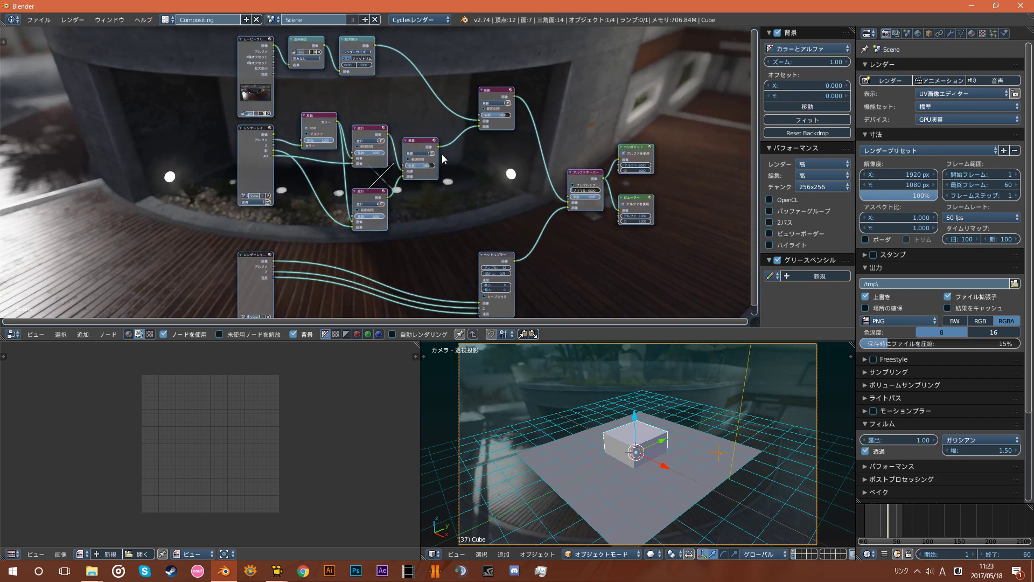
scroll(466, 129, down, 1)
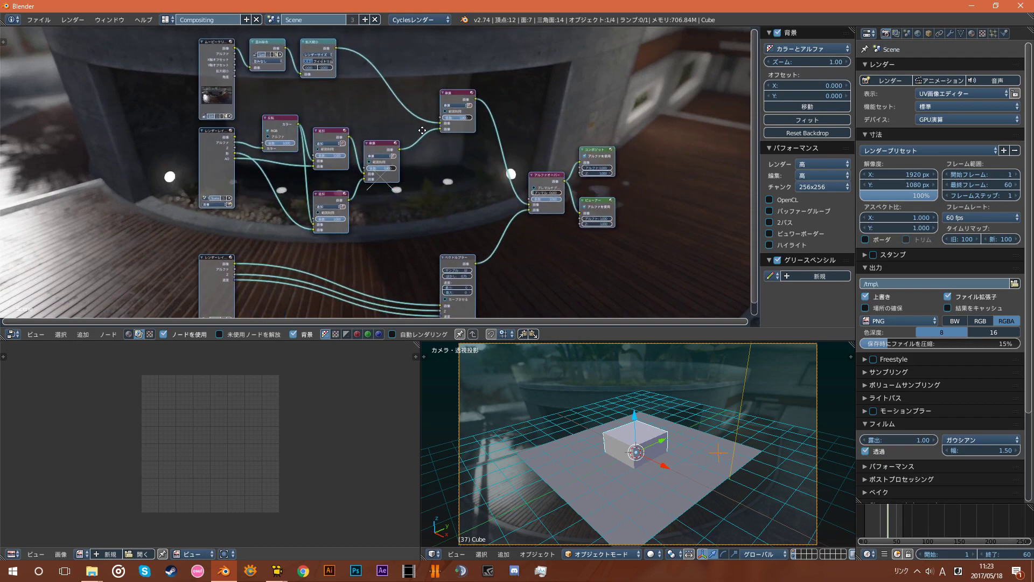
middle_drag(462, 244, 456, 223)
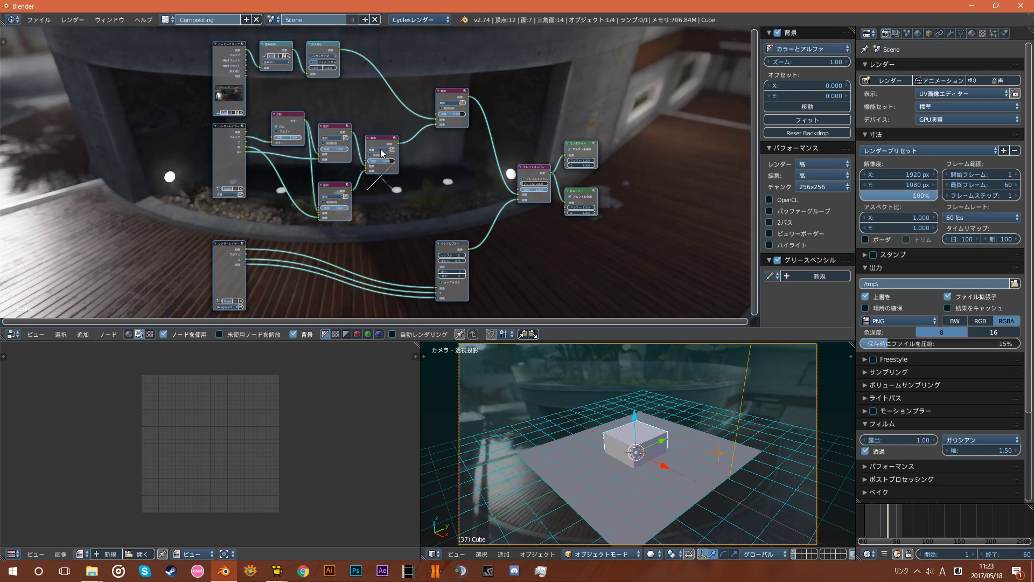
middle_drag(338, 156, 358, 163)
middle_drag(295, 277, 282, 280)
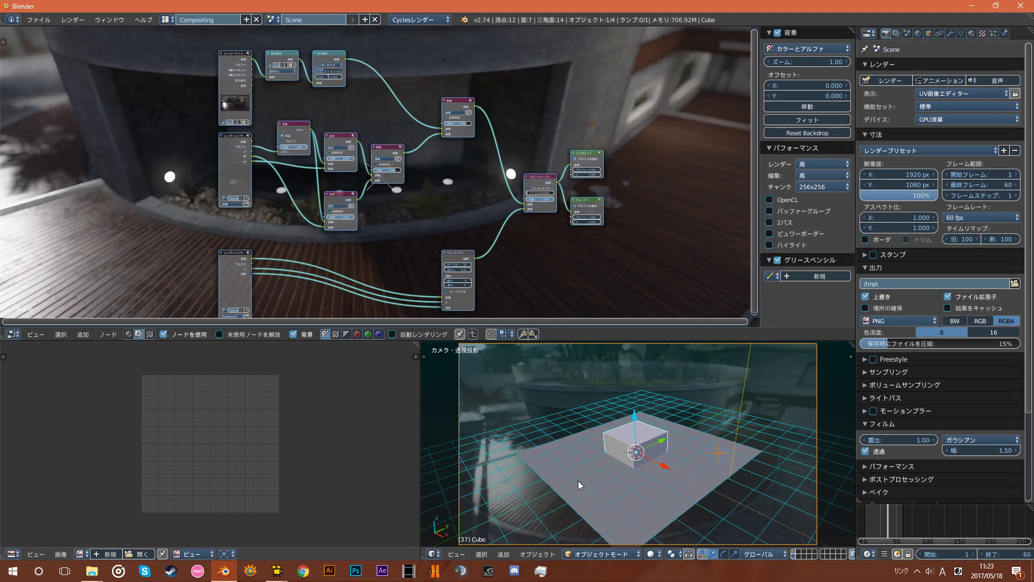
click(74, 20)
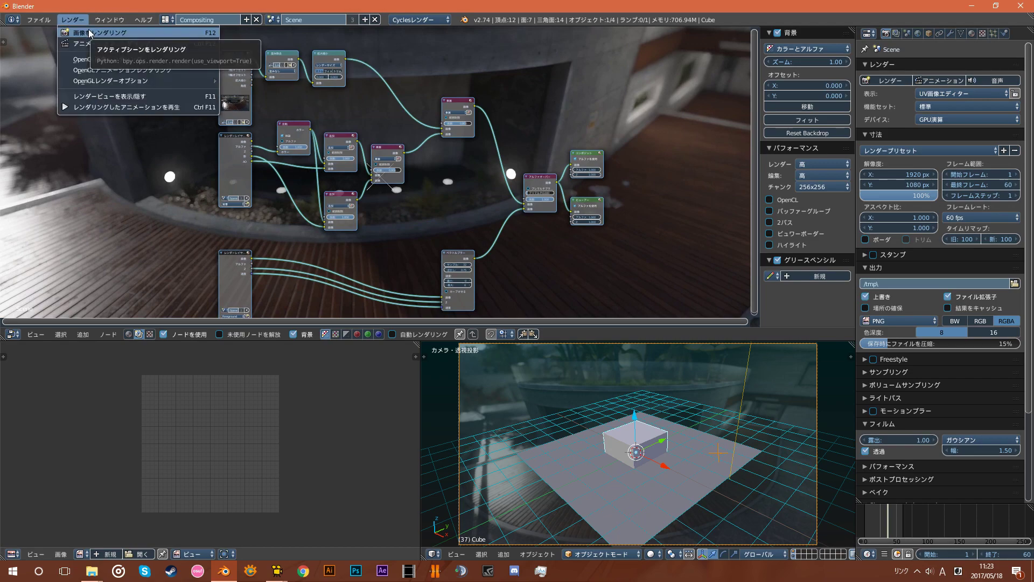
Step: Render the current frame with the grey cube composited over the footage
click(90, 34)
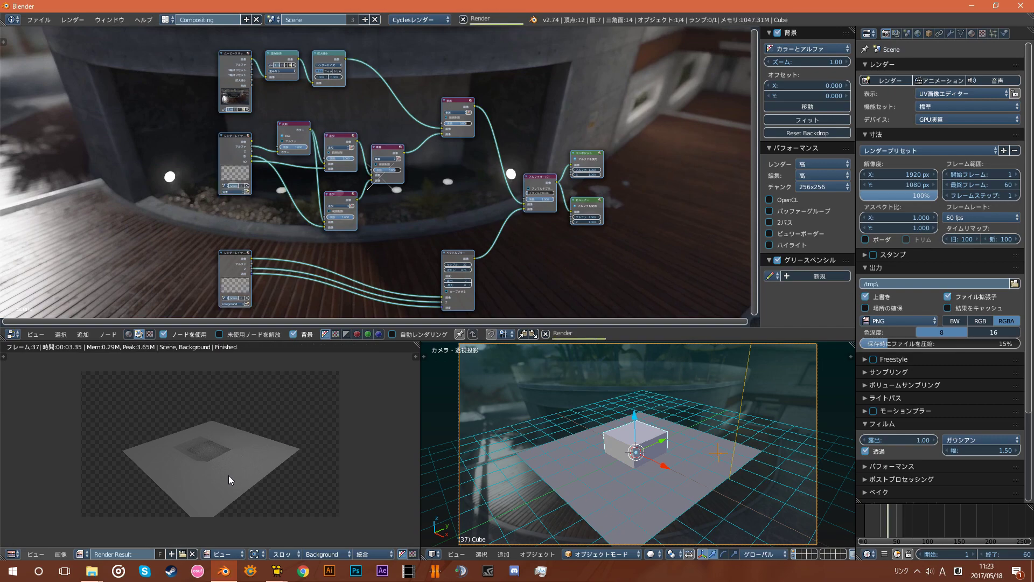
scroll(226, 468, up, 2)
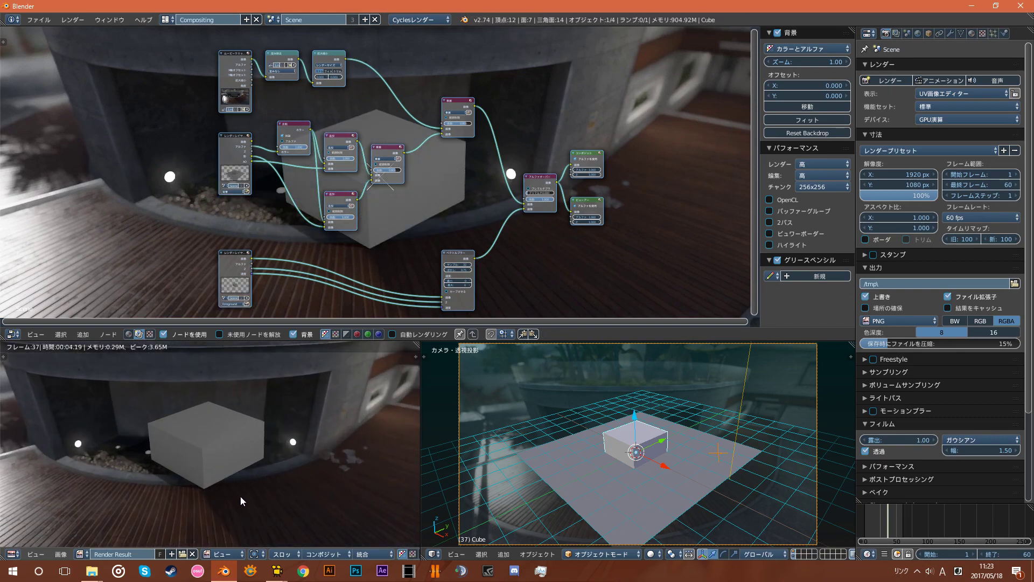
scroll(319, 276, down, 1)
scroll(298, 202, down, 1)
scroll(230, 183, down, 1)
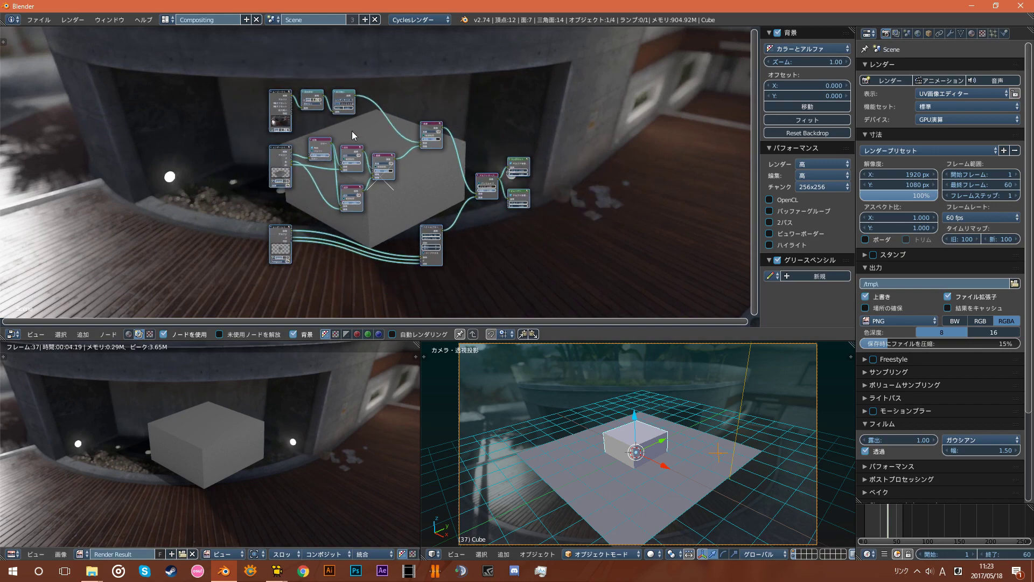
Step: Check the render engine and switch back to the Default layout
click(417, 19)
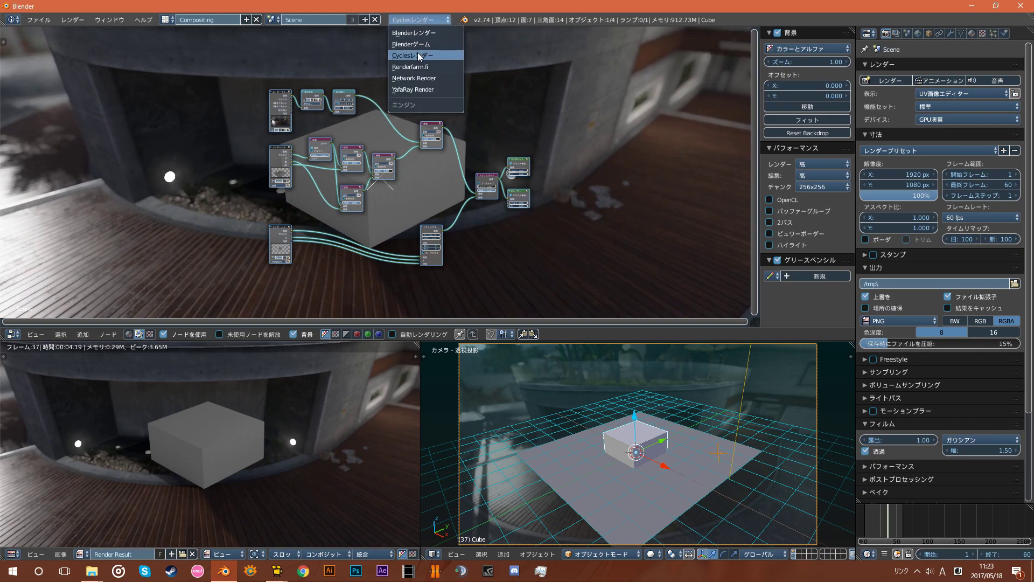
click(165, 19)
click(185, 67)
scroll(517, 221, down, 2)
scroll(513, 223, up, 3)
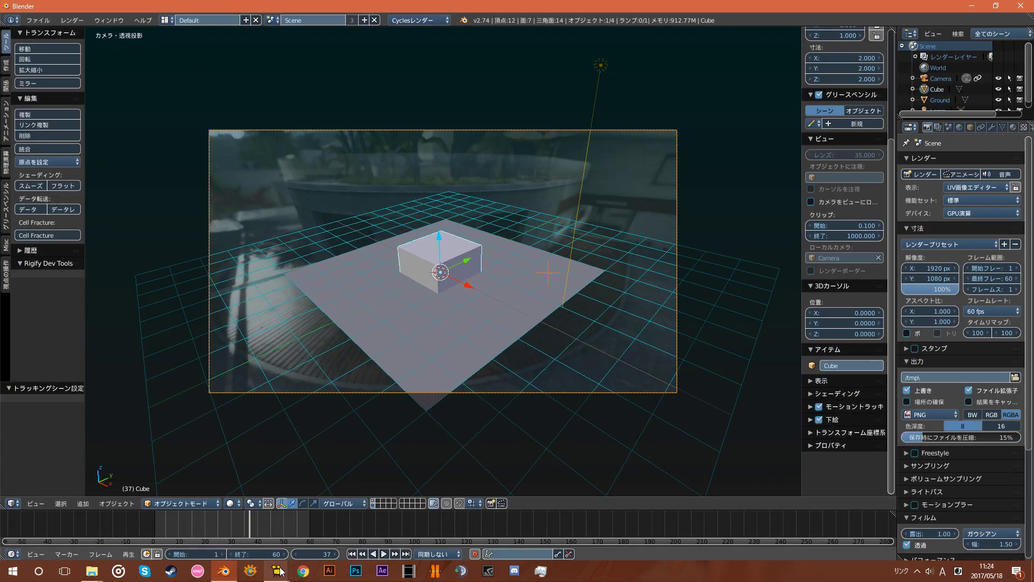
click(311, 536)
Step: Export the Voodoo track as a Blender Python script in 'Blender 2.5x and higher' format
drag(404, 166, 415, 170)
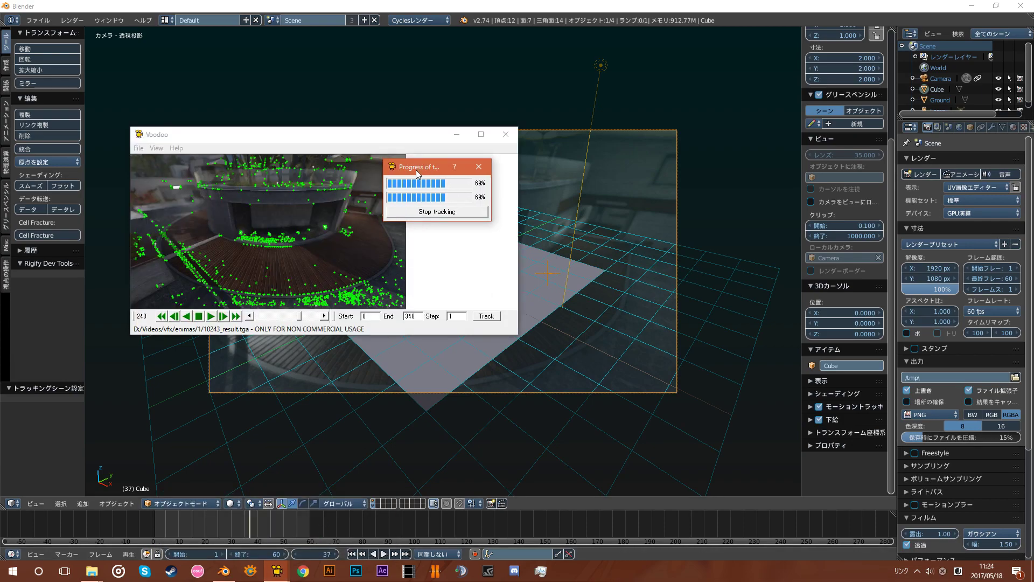
click(452, 10)
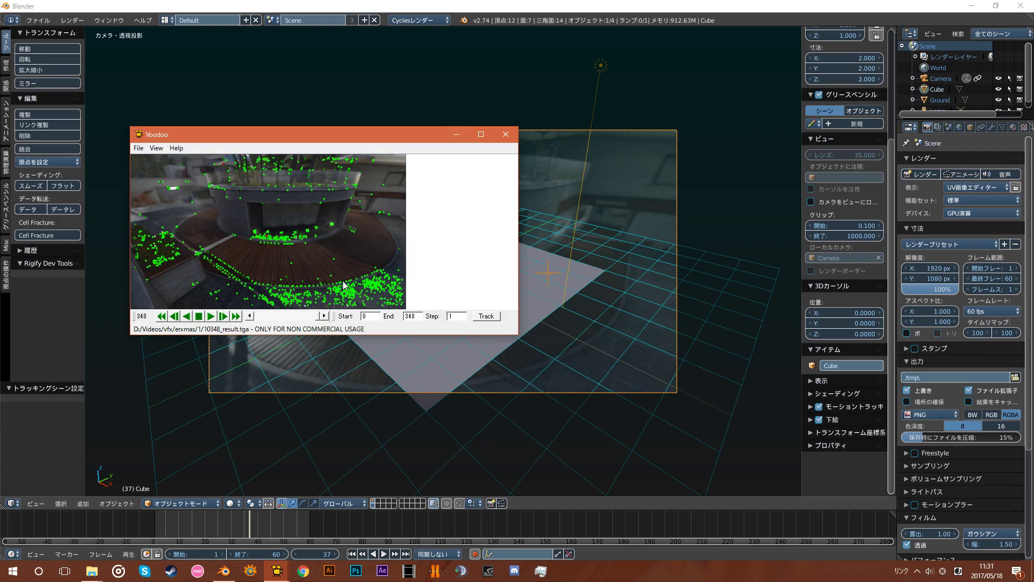
click(146, 149)
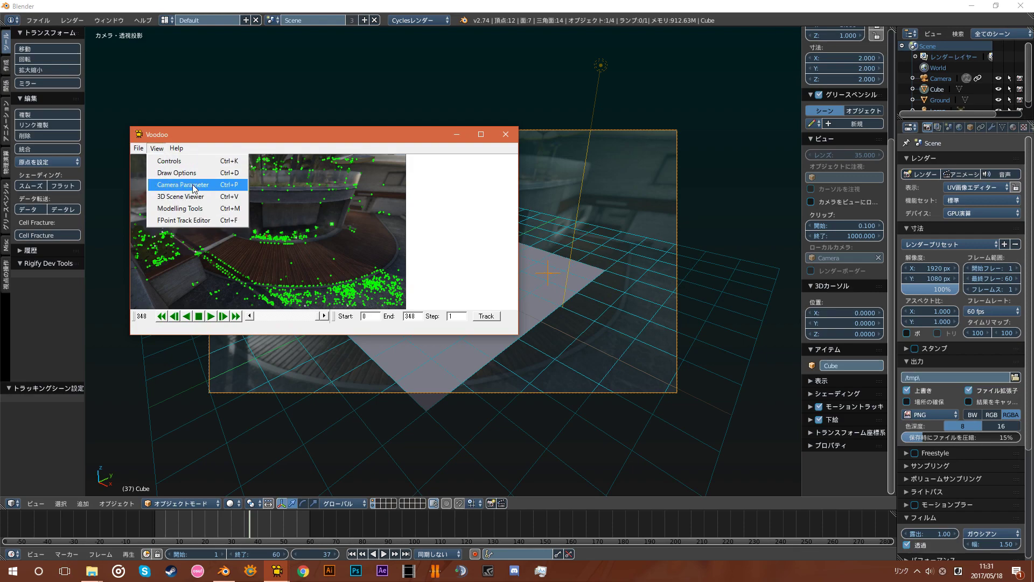
mouse_move(154, 173)
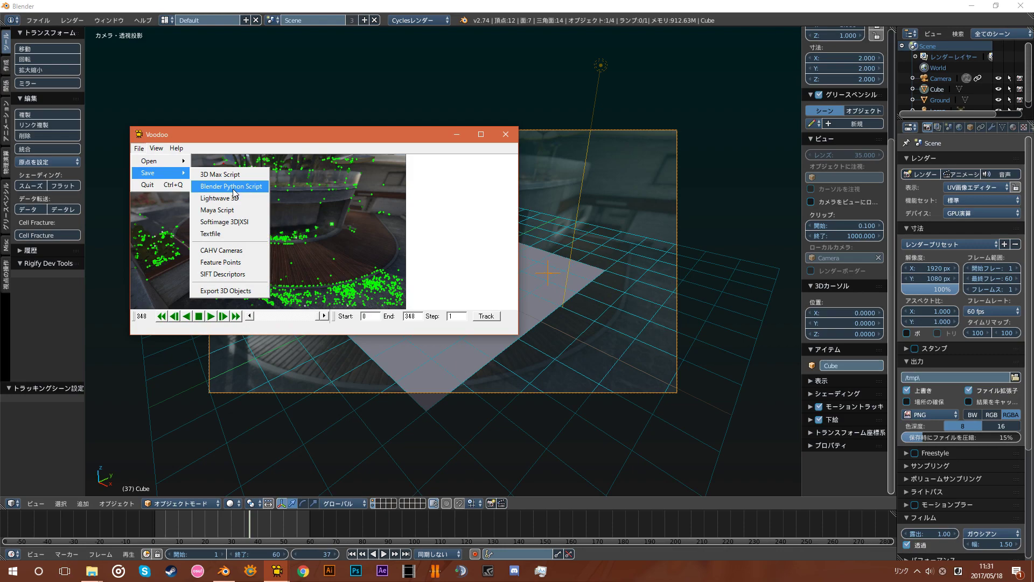
click(239, 188)
click(366, 236)
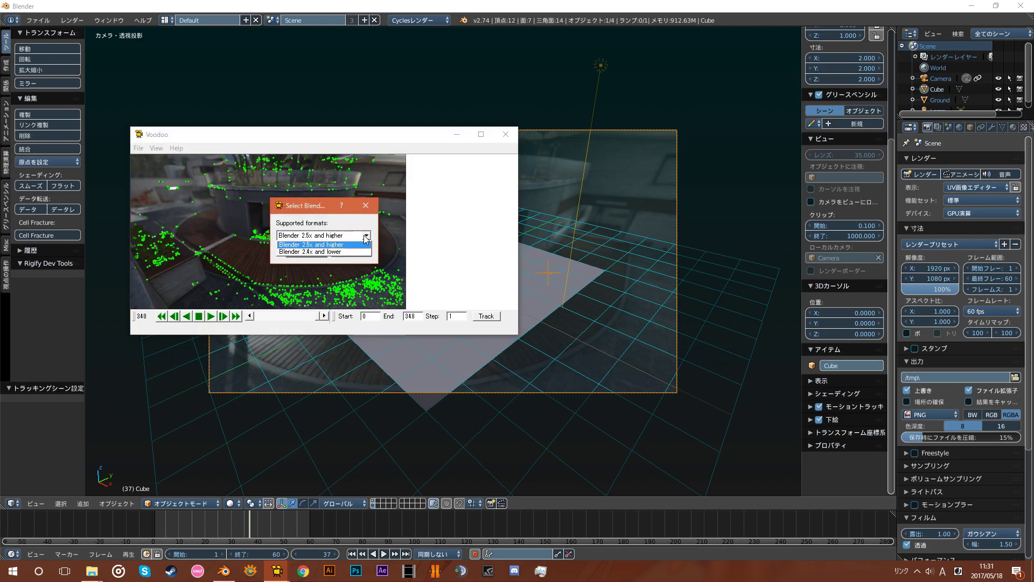
click(323, 243)
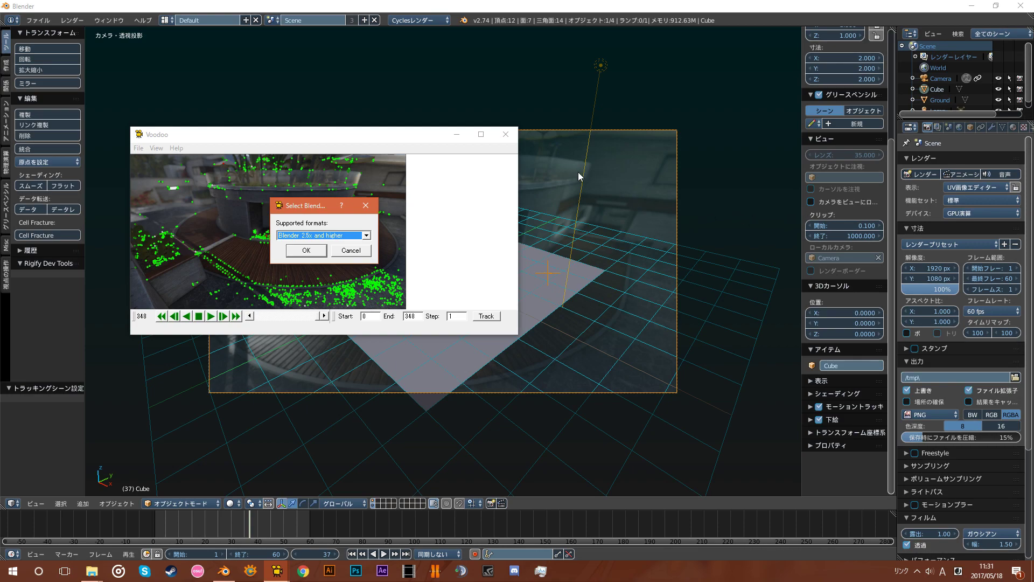
Step: Confirm the Blender 2.5x format and browse to the D:\Videos\vfx\erxmas folder
click(310, 251)
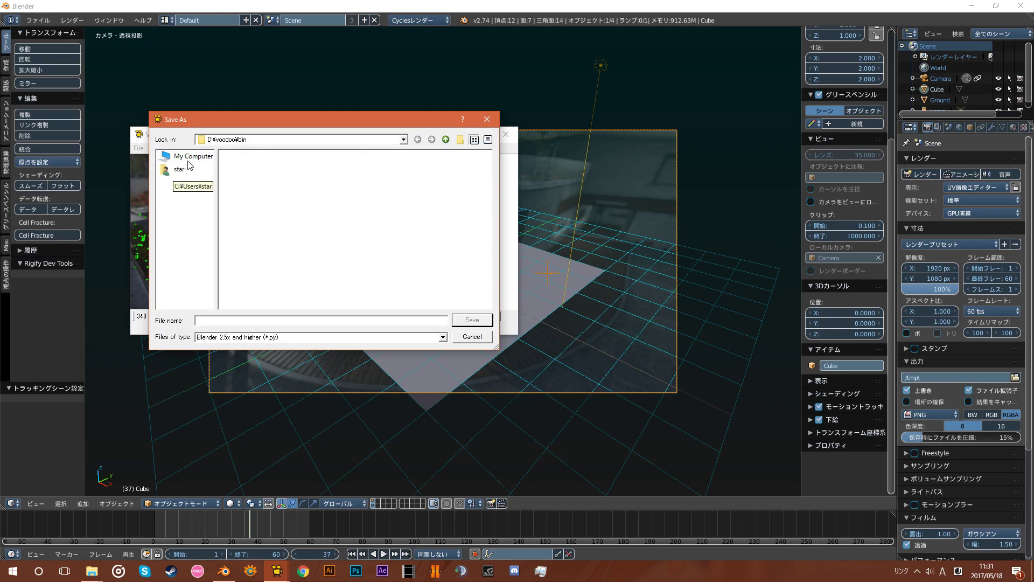
click(200, 160)
double_click(234, 163)
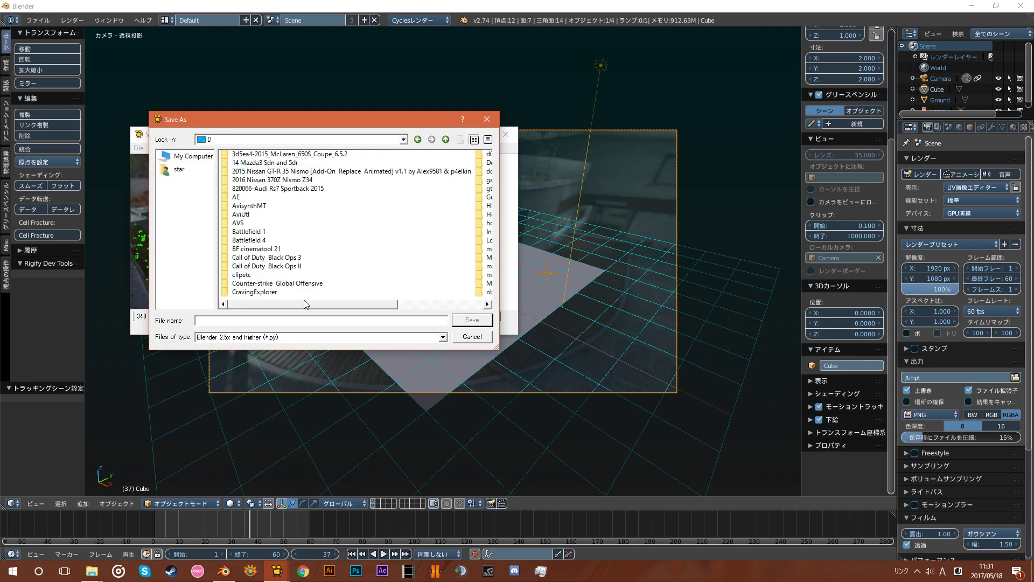
drag(303, 304, 380, 304)
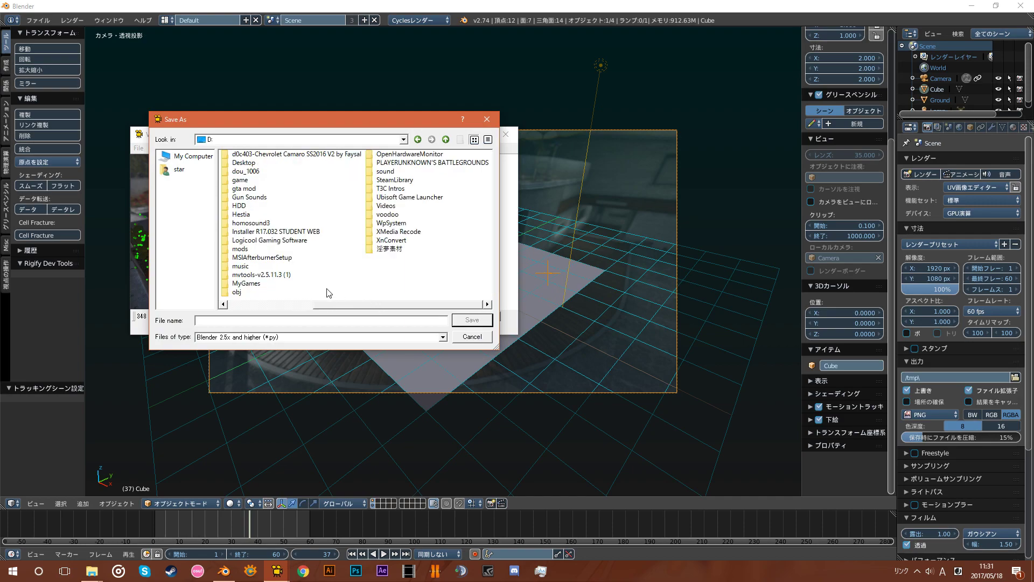
double_click(386, 206)
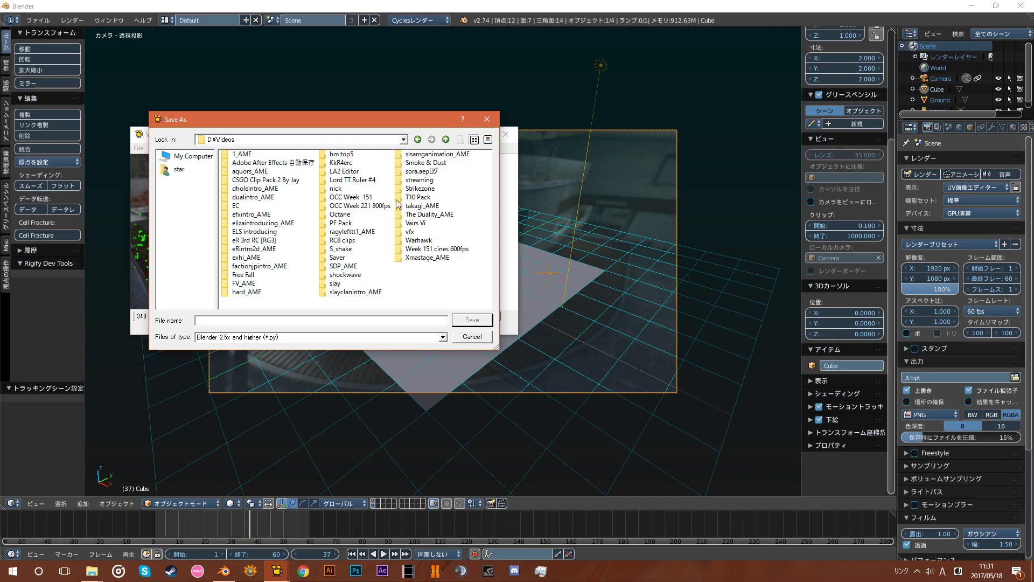
double_click(405, 232)
double_click(236, 154)
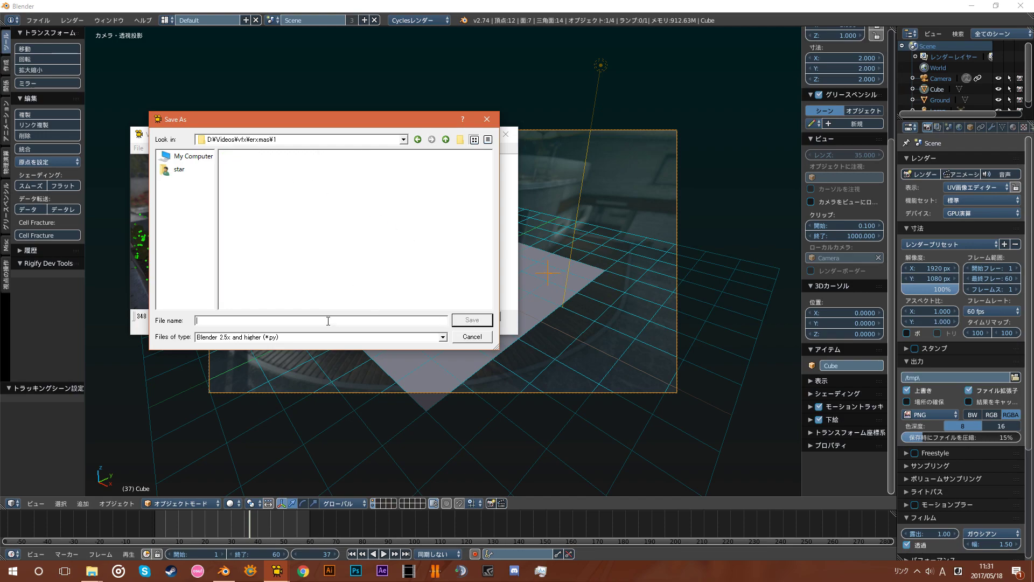
Step: Save the script as 1 with all 3D feature points exported, then minimise Voodoo
text(1)
click(472, 320)
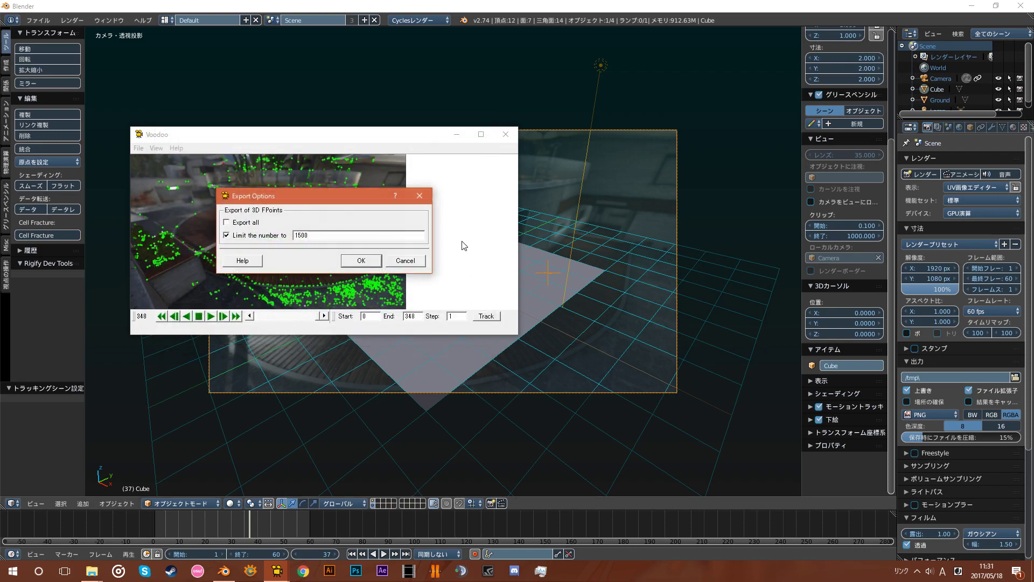
click(240, 223)
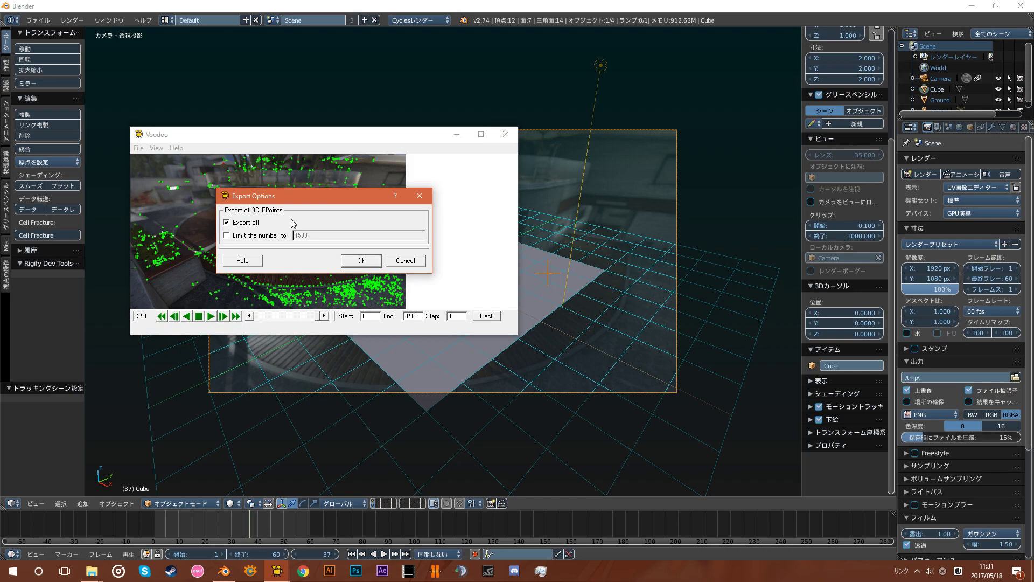
click(370, 261)
click(463, 136)
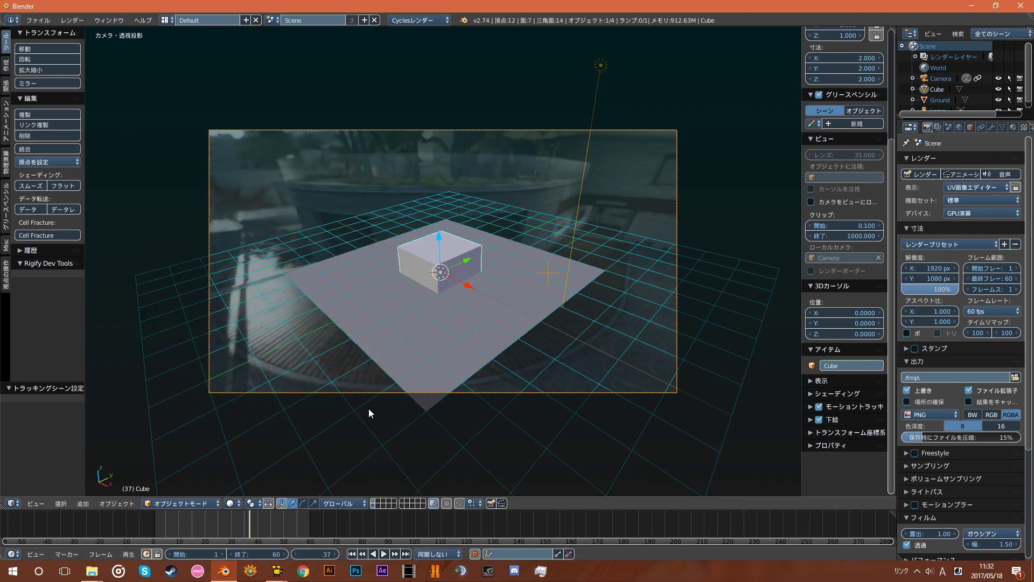
Step: Turn the bottom 3D view into a Text Editor
drag(223, 520, 172, 521)
click(20, 504)
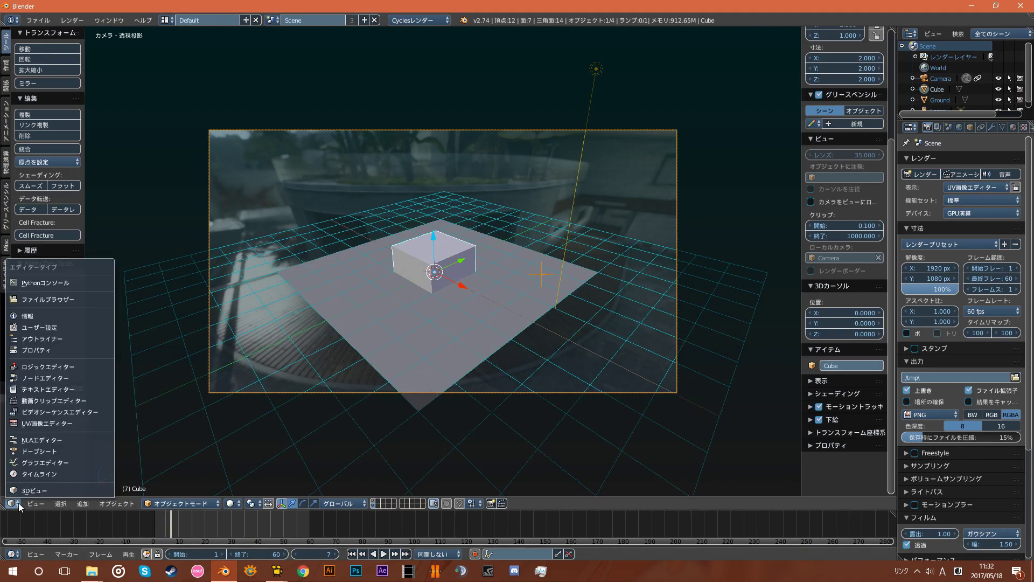
click(15, 507)
click(15, 507)
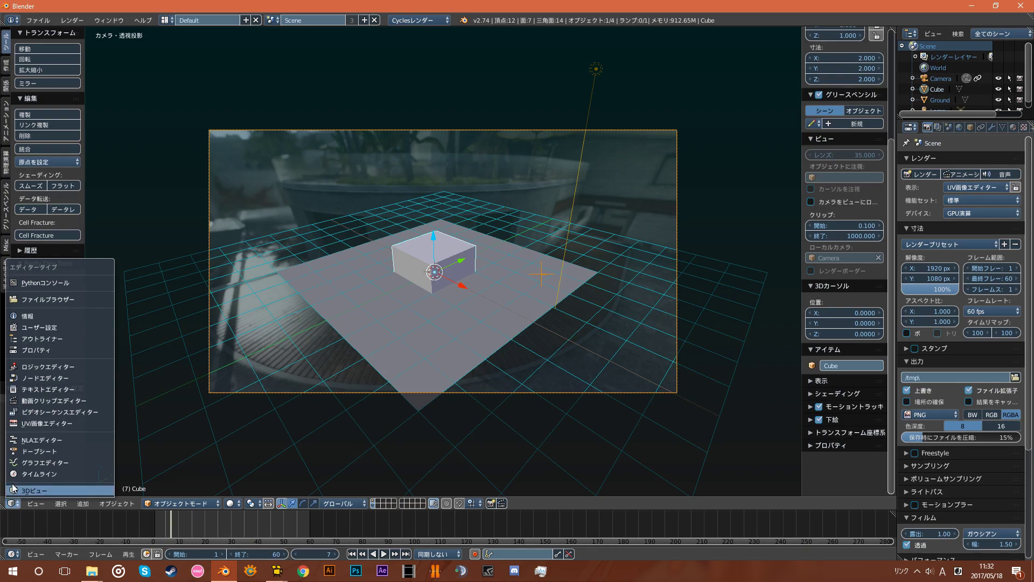
click(52, 388)
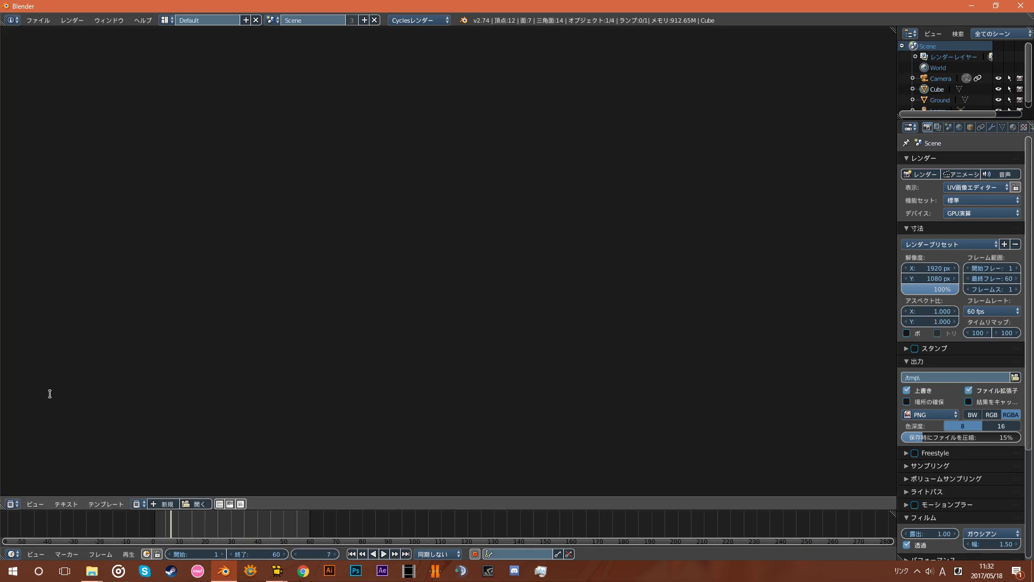
Step: Browse to the recent folder 1 and pick the 1.py script
click(12, 505)
click(187, 504)
click(21, 224)
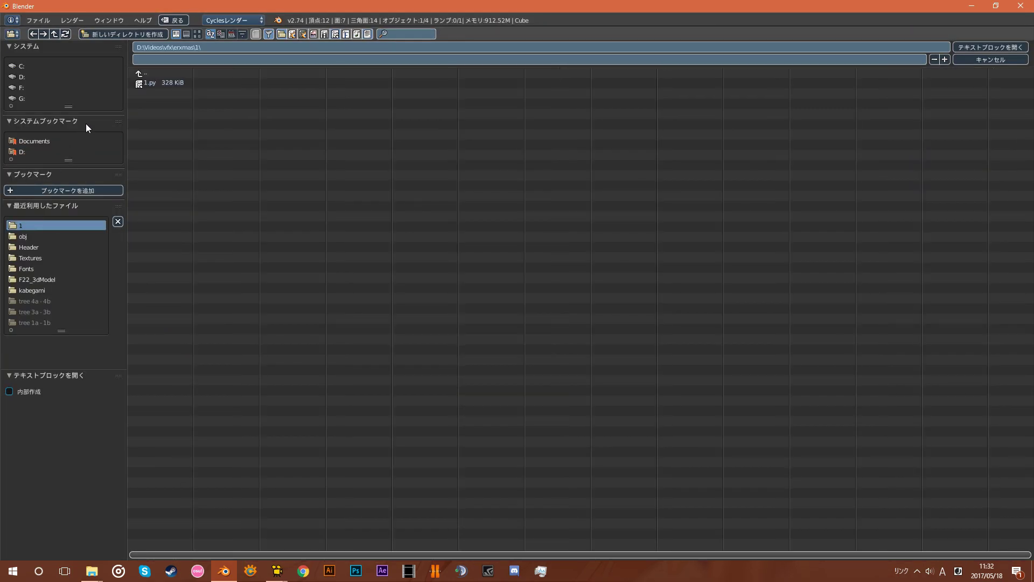
click(161, 82)
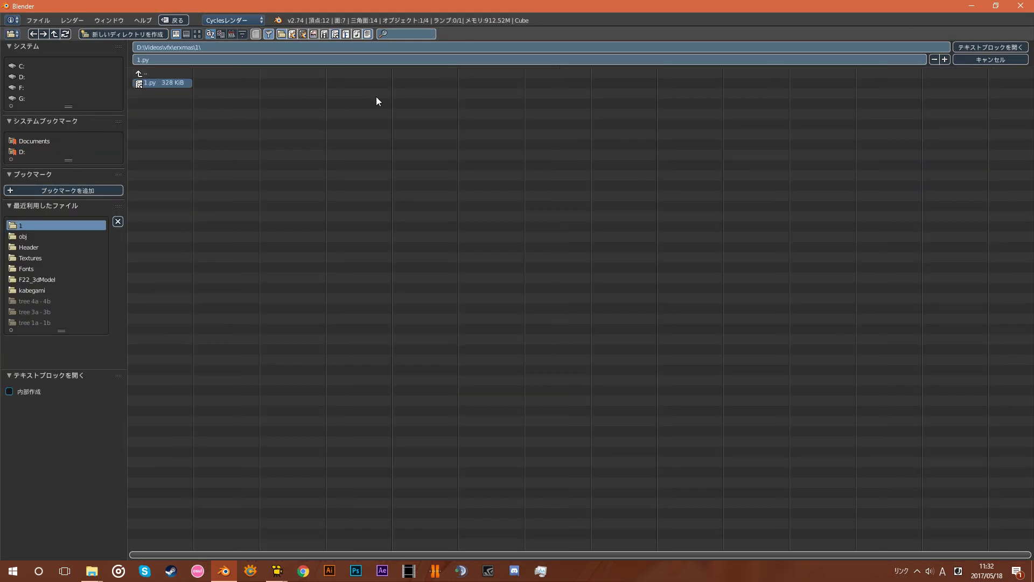
Step: Load 1.py as a text block, run it, and locate the failing lens_unit line
click(989, 47)
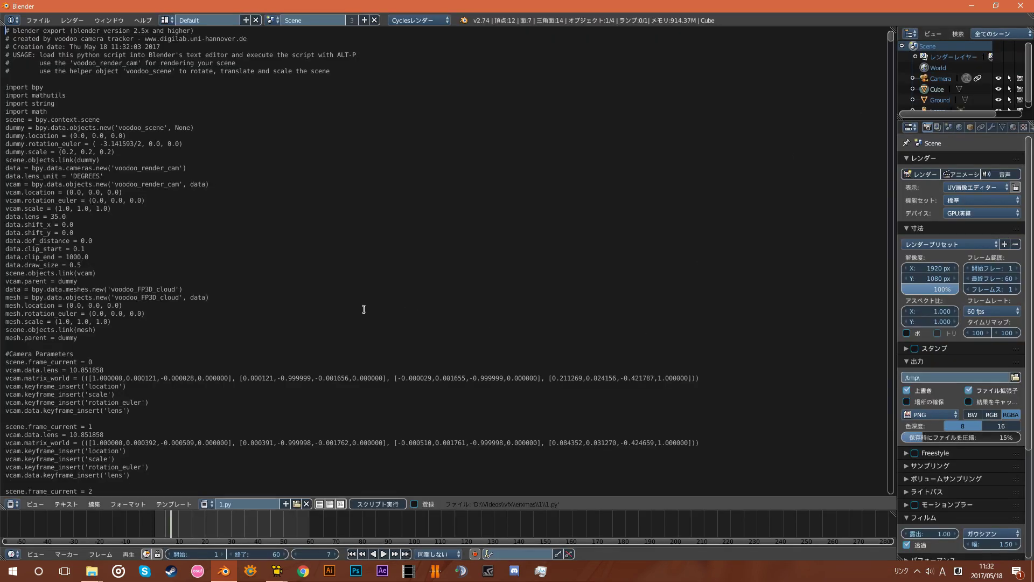
click(377, 503)
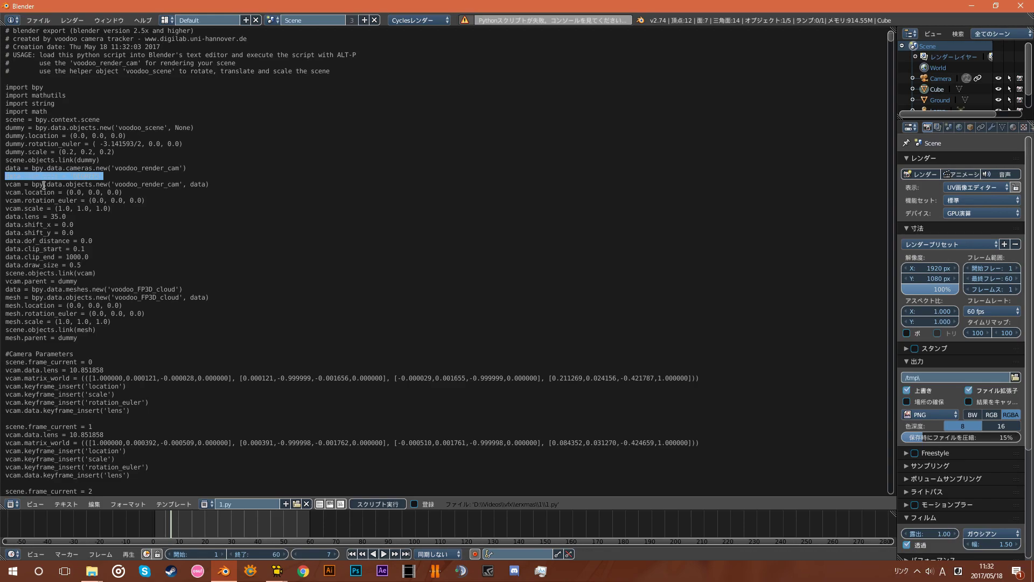
click(104, 175)
Step: Delete the data.lens_unit = 'DEGREES' line and run the script again
key(alt+p)
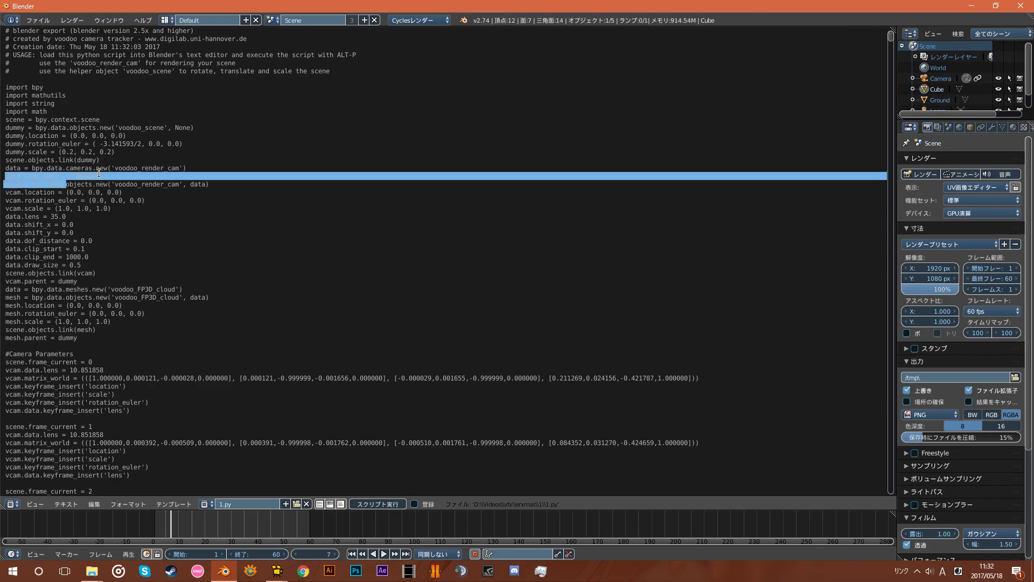
click(109, 175)
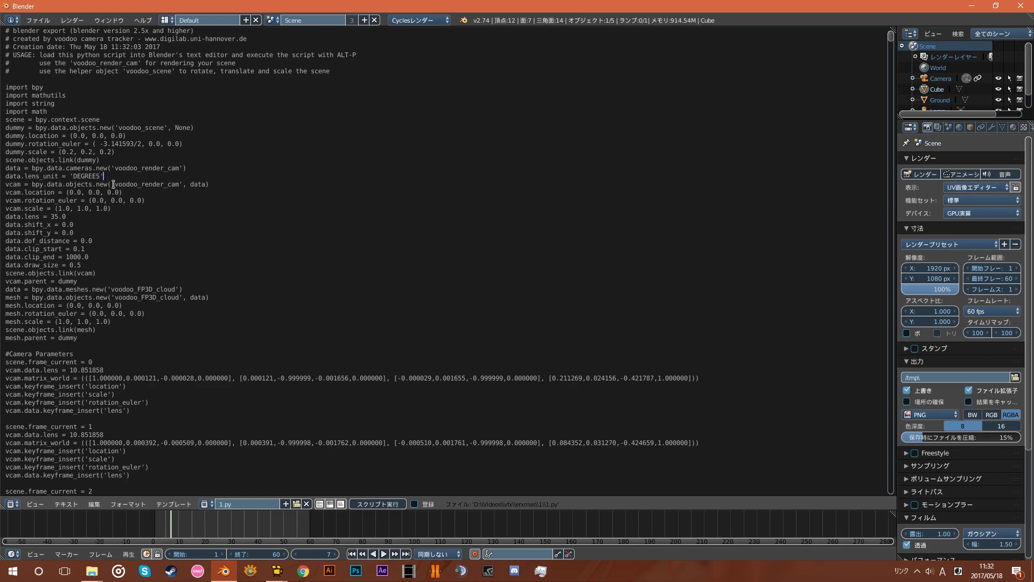
key(BackSpace)
key(BackSpace)
key(BackSpace)
key(BackSpace)
key(BackSpace)
key(BackSpace)
key(BackSpace)
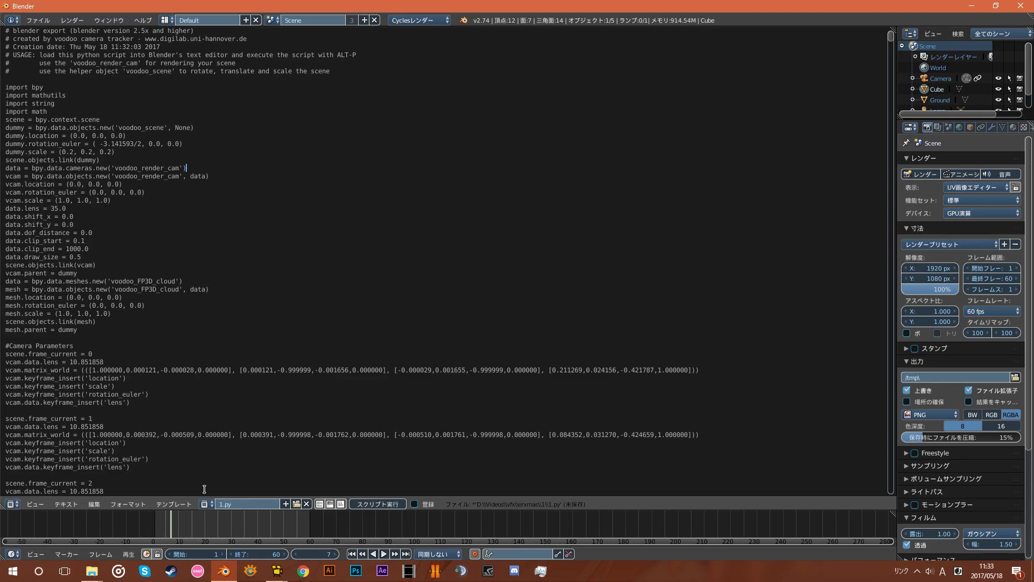
click(391, 505)
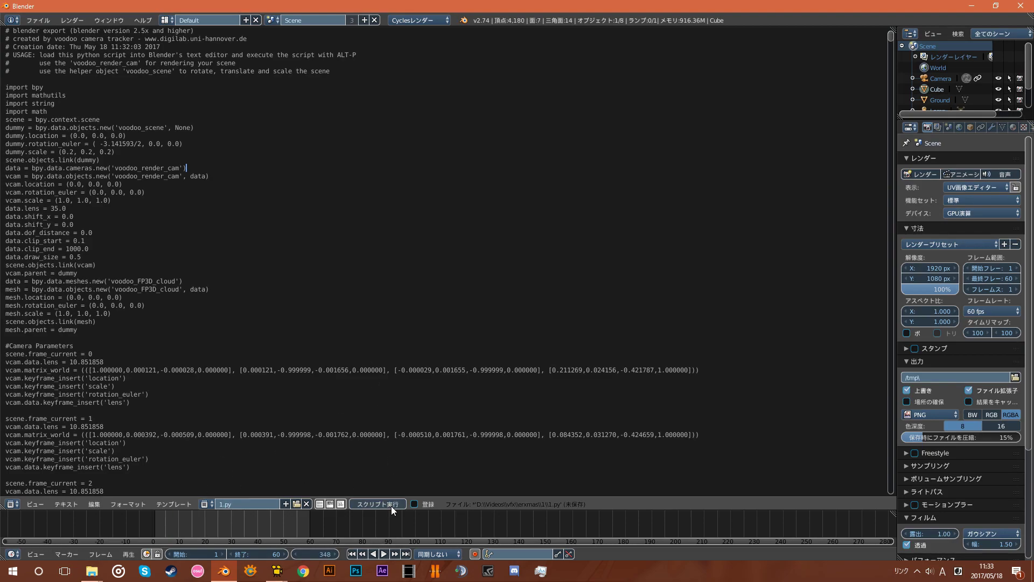
Step: Turn the script area into a 3D view, select the point cloud and step back to frame 35
click(12, 504)
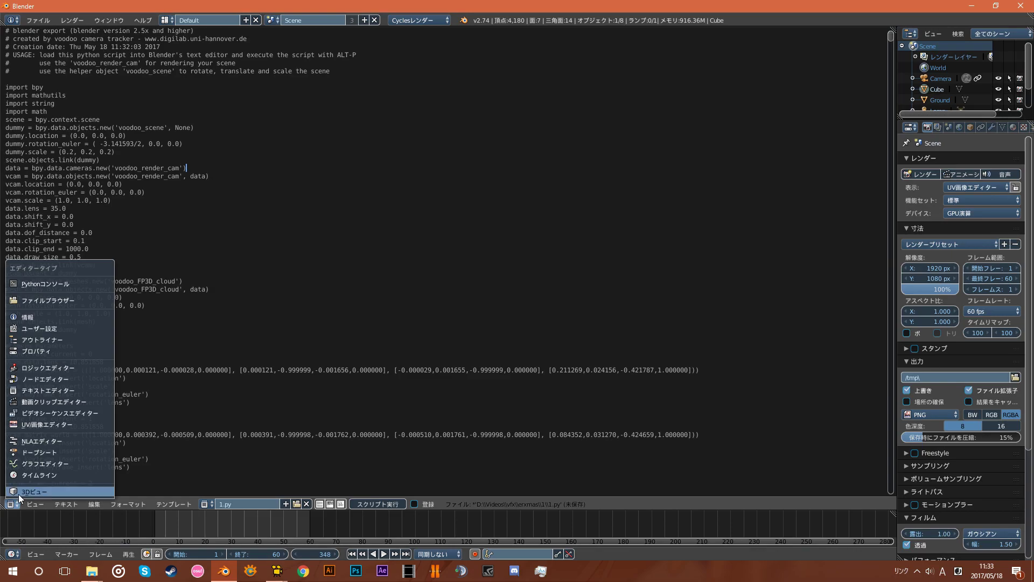
click(54, 491)
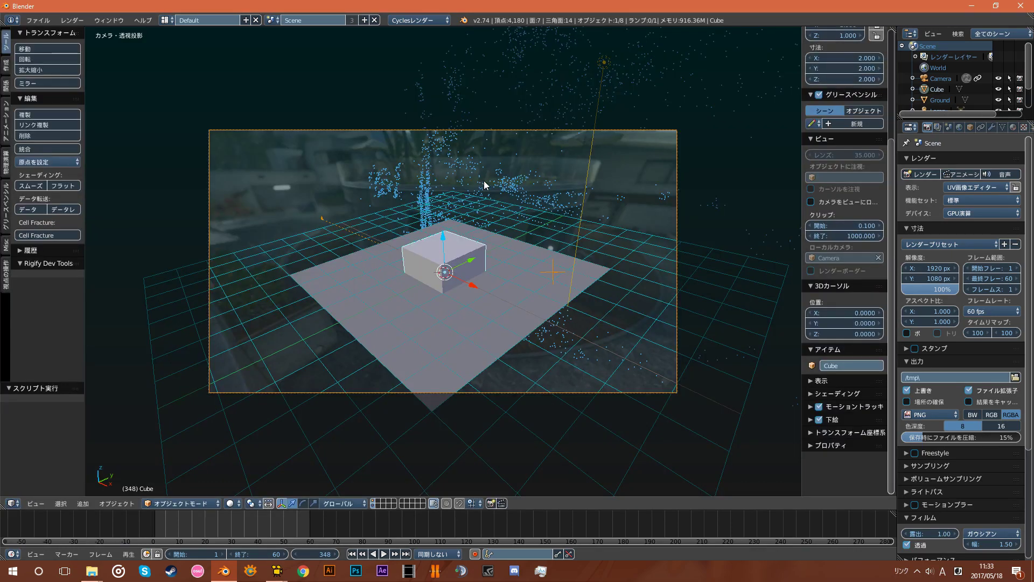
right_click(429, 200)
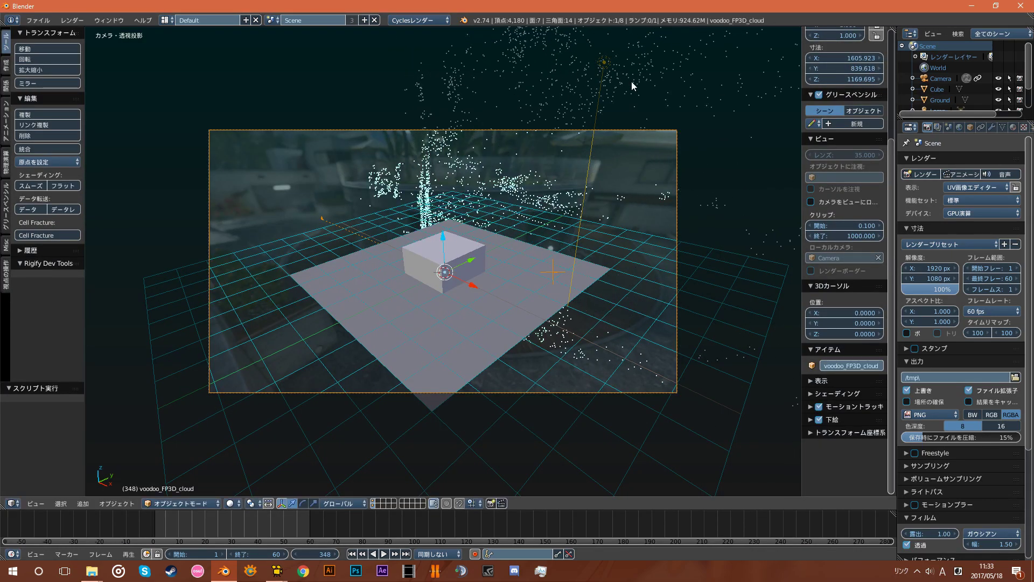
mouse_move(274, 530)
mouse_down()
mouse_move(147, 520)
mouse_move(196, 513)
mouse_move(261, 541)
mouse_up()
Step: Select the original Camera, return to the animation start and confirm deleting it
right_click(522, 390)
key(g)
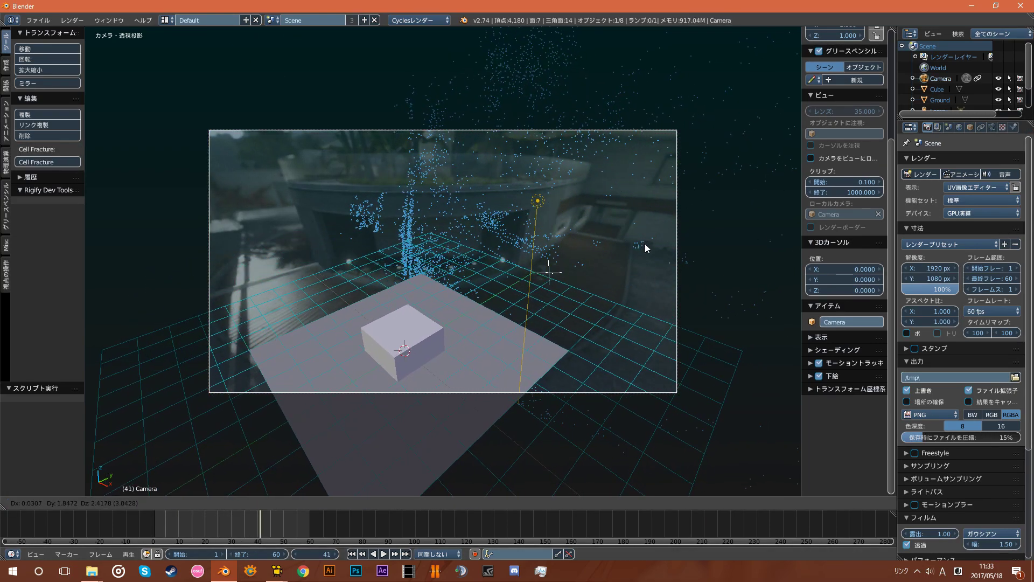
click(621, 301)
key(g)
key(Escape)
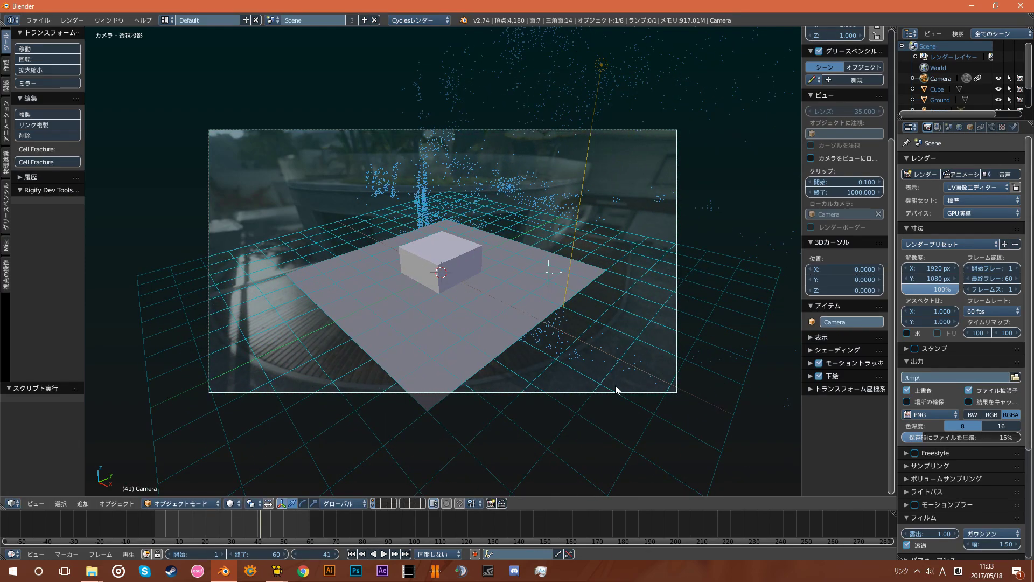
key(g)
key(Escape)
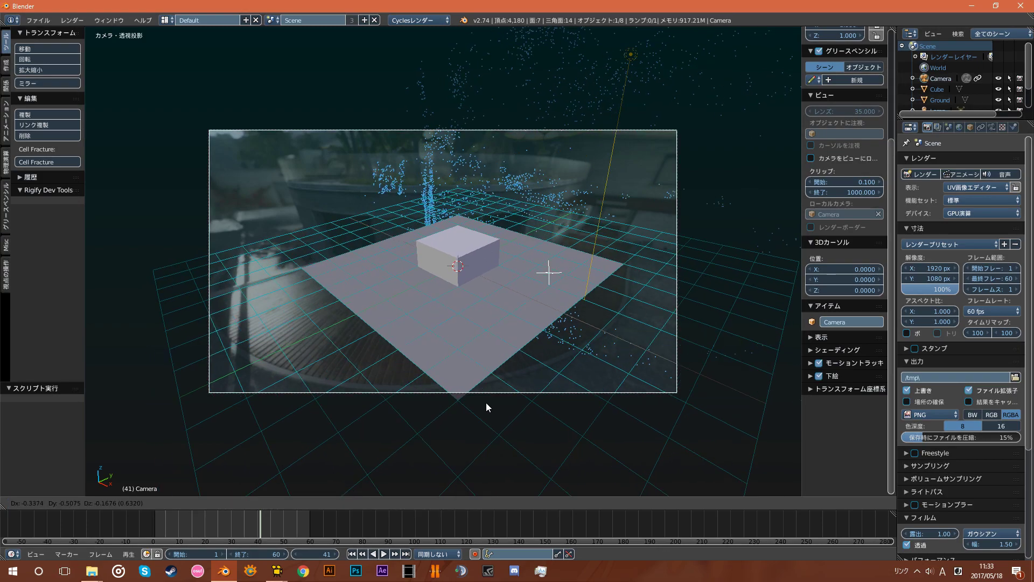
mouse_move(179, 536)
mouse_down()
mouse_move(156, 530)
mouse_move(223, 525)
mouse_up()
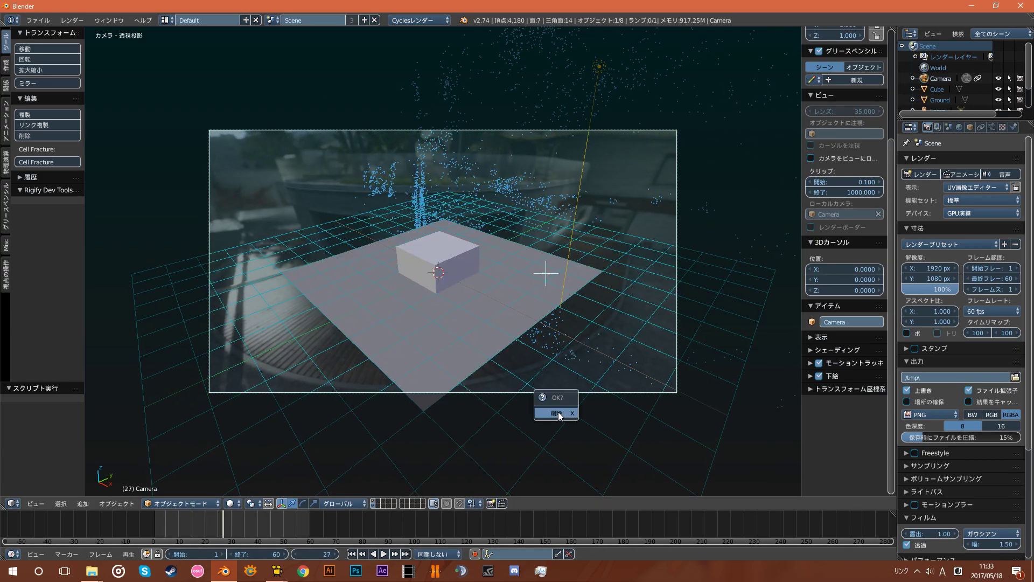
click(557, 412)
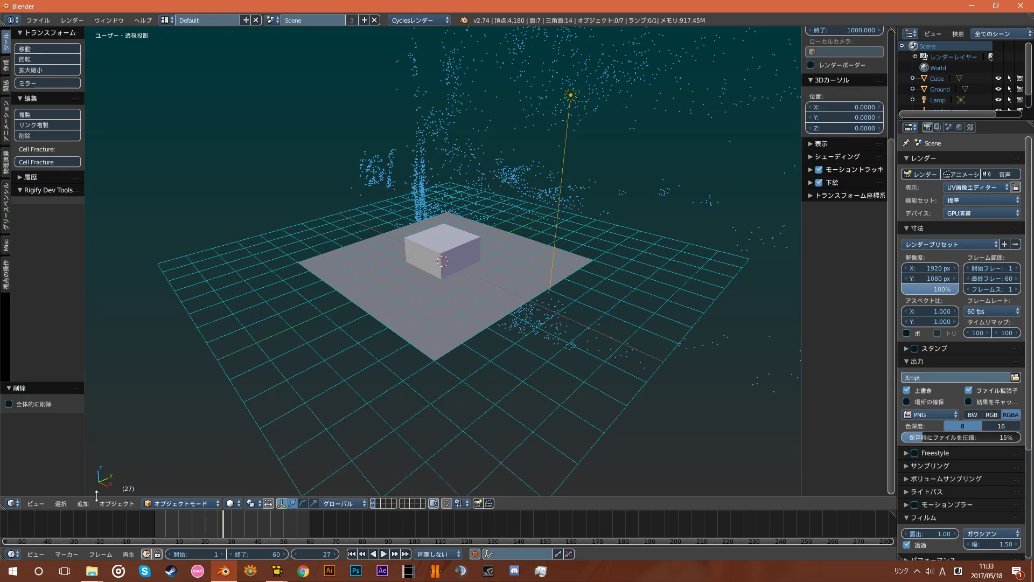
Step: Look through the tracked voodoo_render_cam and play forward to frame 75
click(36, 503)
click(54, 461)
key(alt+a)
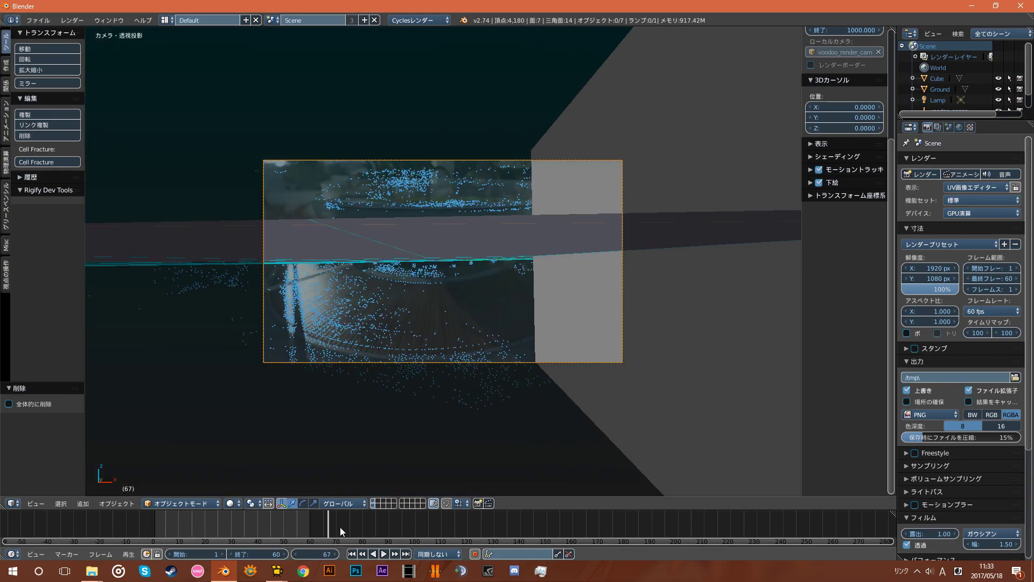
drag(279, 538, 349, 536)
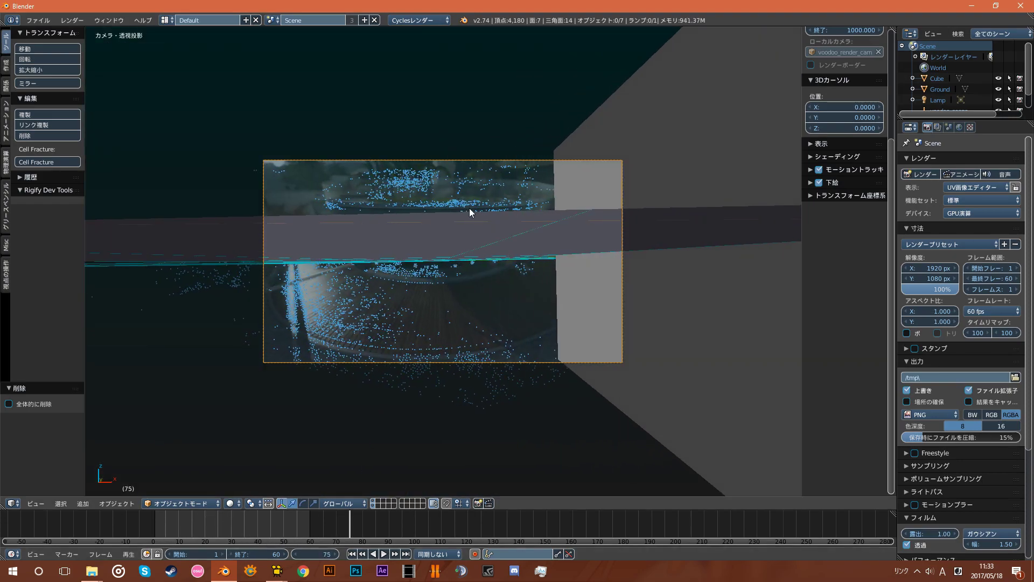
Step: Select the point cloud and Ground plane, scrubbing frames 93 to 60 to check tracking
right_click(411, 174)
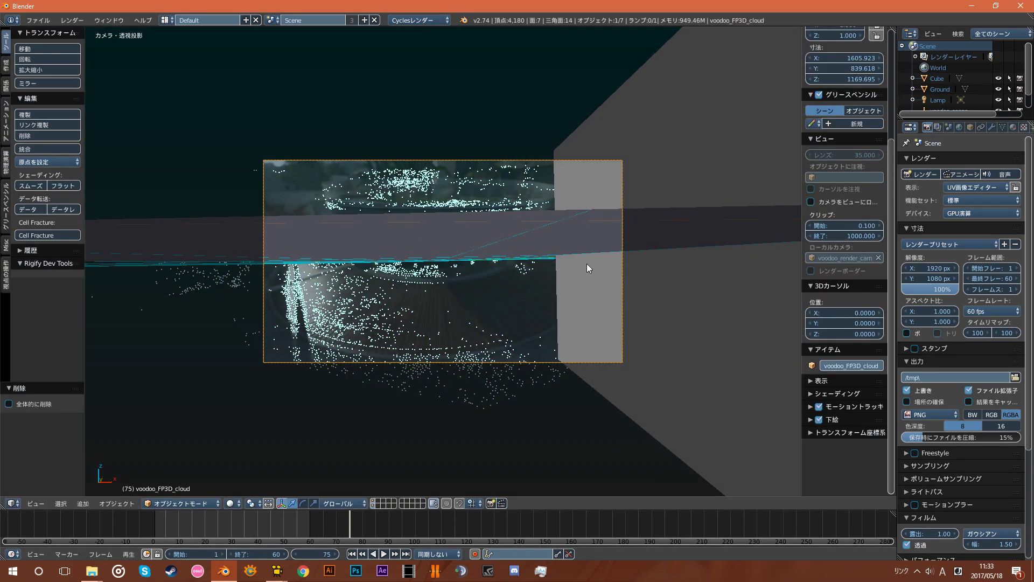
right_click(685, 244)
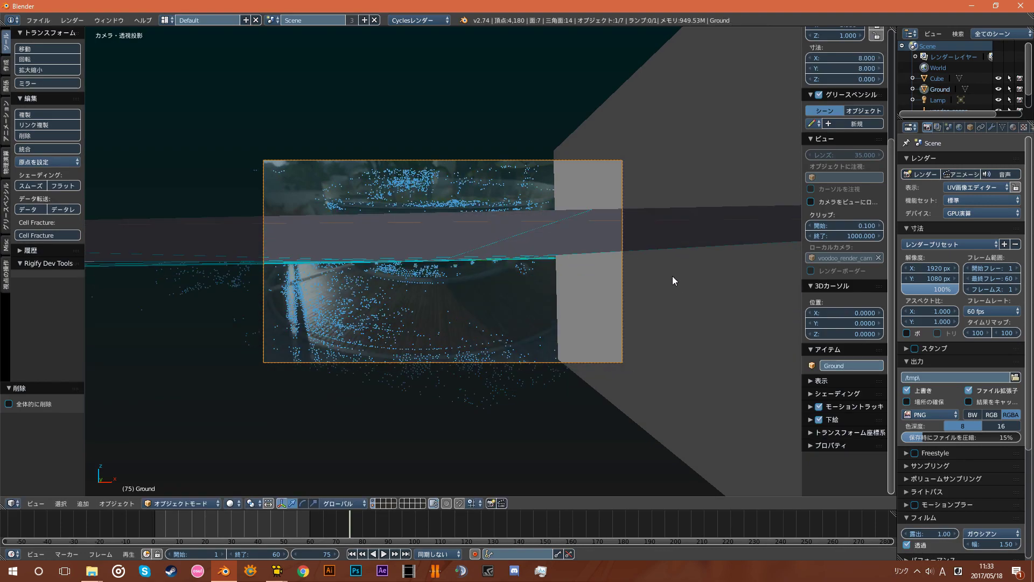
mouse_move(272, 518)
mouse_down()
mouse_move(175, 516)
mouse_move(257, 532)
mouse_move(303, 518)
mouse_move(312, 545)
mouse_move(150, 526)
mouse_move(283, 513)
mouse_move(315, 544)
mouse_move(297, 546)
mouse_up()
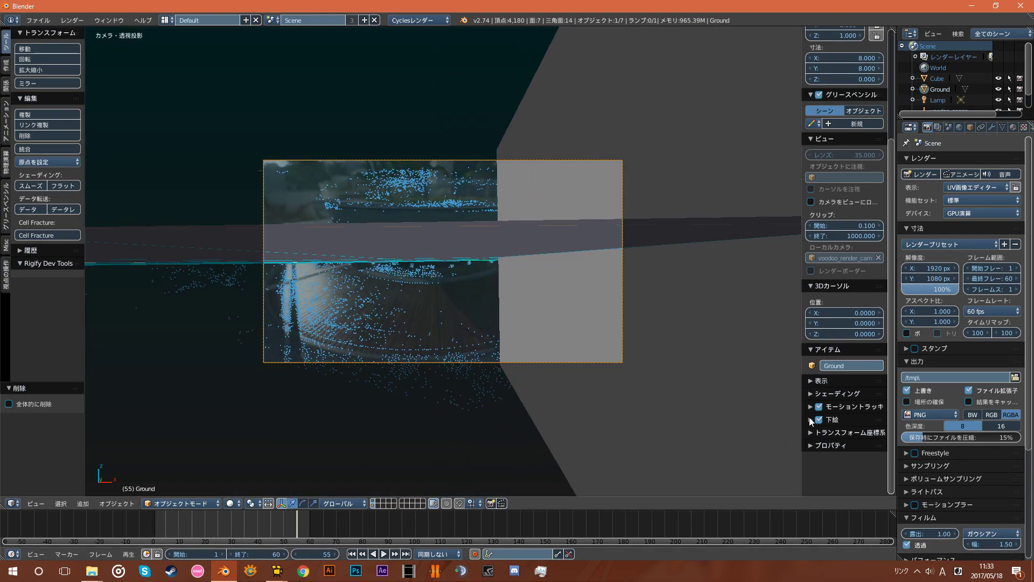
drag(811, 421, 808, 406)
scroll(829, 377, down, 10)
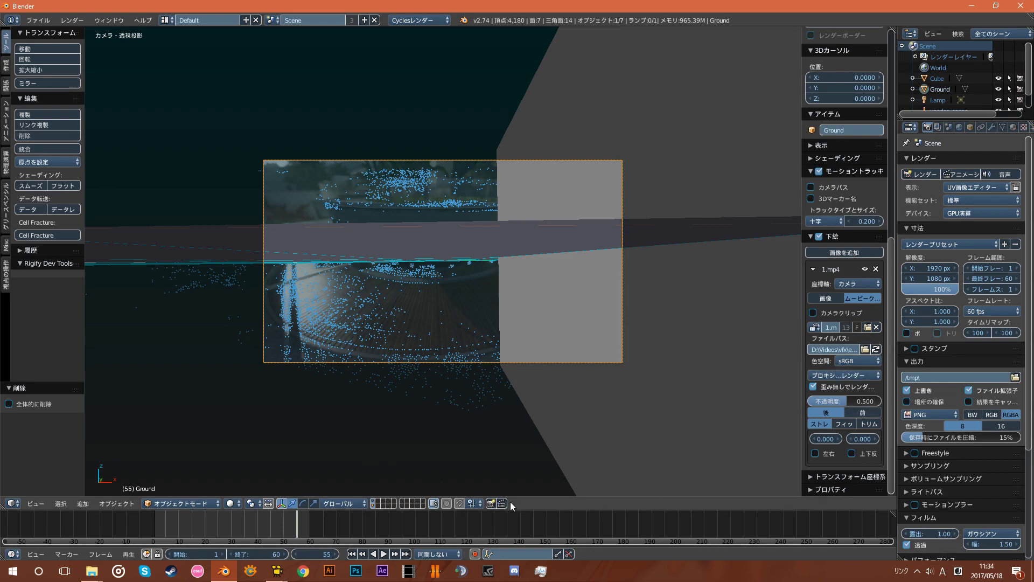
mouse_move(187, 528)
mouse_down()
mouse_move(273, 519)
mouse_move(281, 543)
mouse_move(725, 516)
mouse_move(761, 542)
mouse_up()
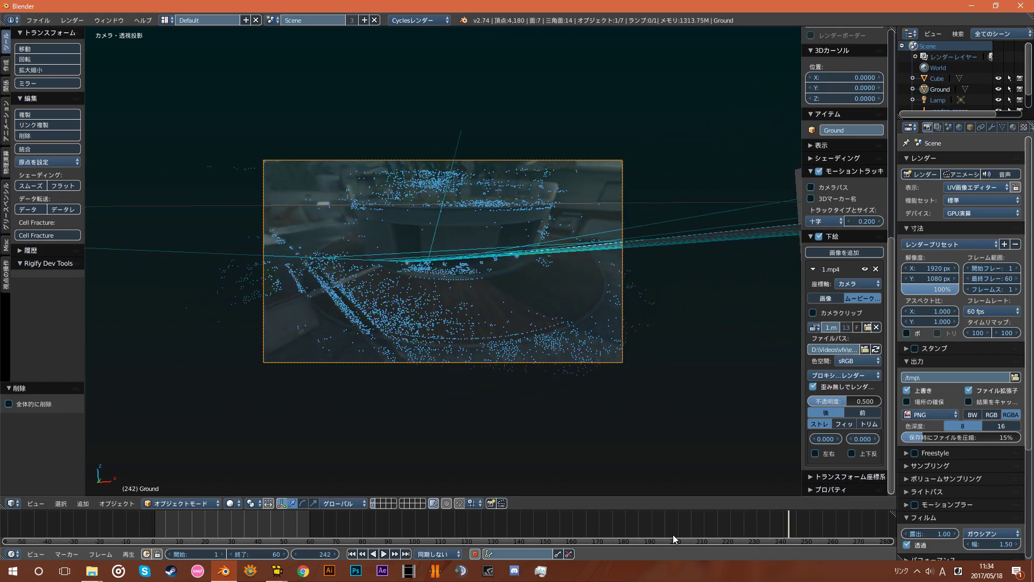
drag(673, 535, 380, 546)
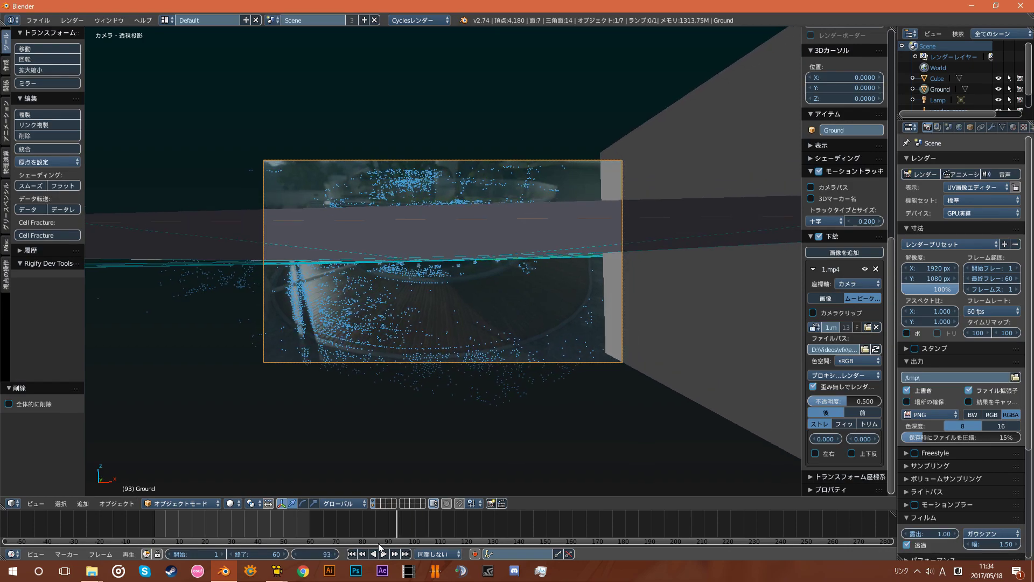
drag(380, 549, 312, 513)
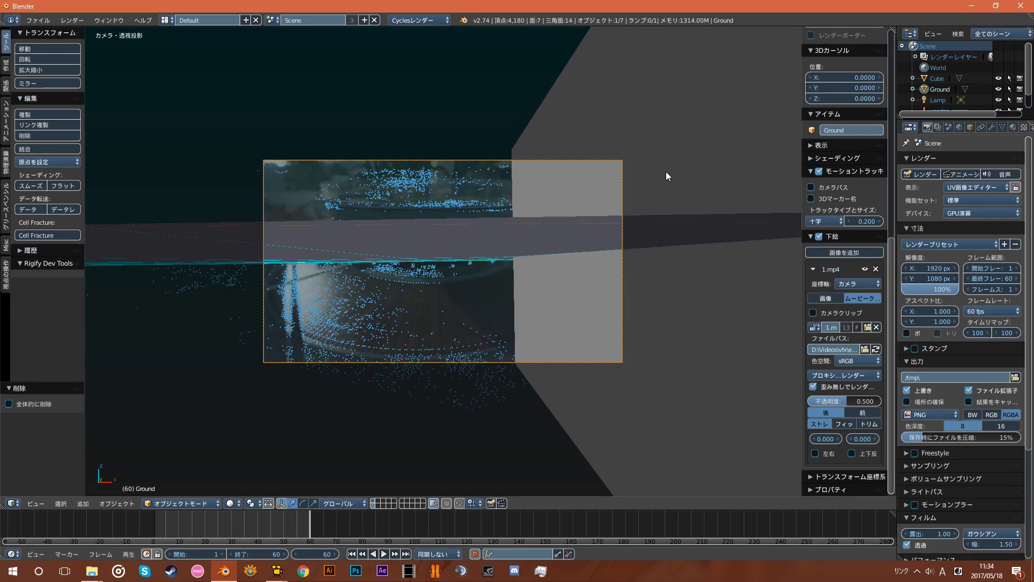
right_click(680, 237)
click(72, 20)
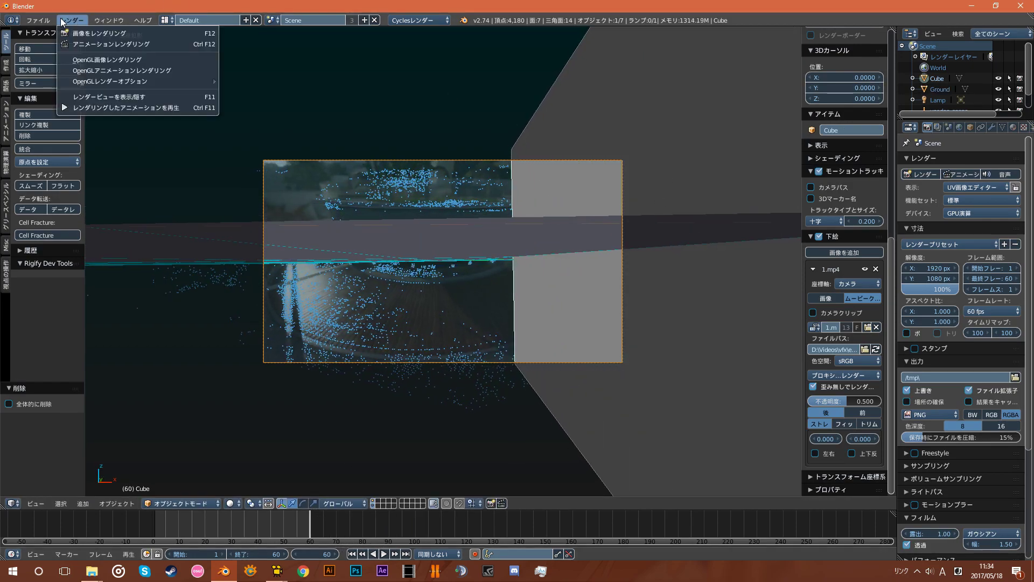
Step: Render frame 60 as a still image, then return to the camera 3D view
click(87, 34)
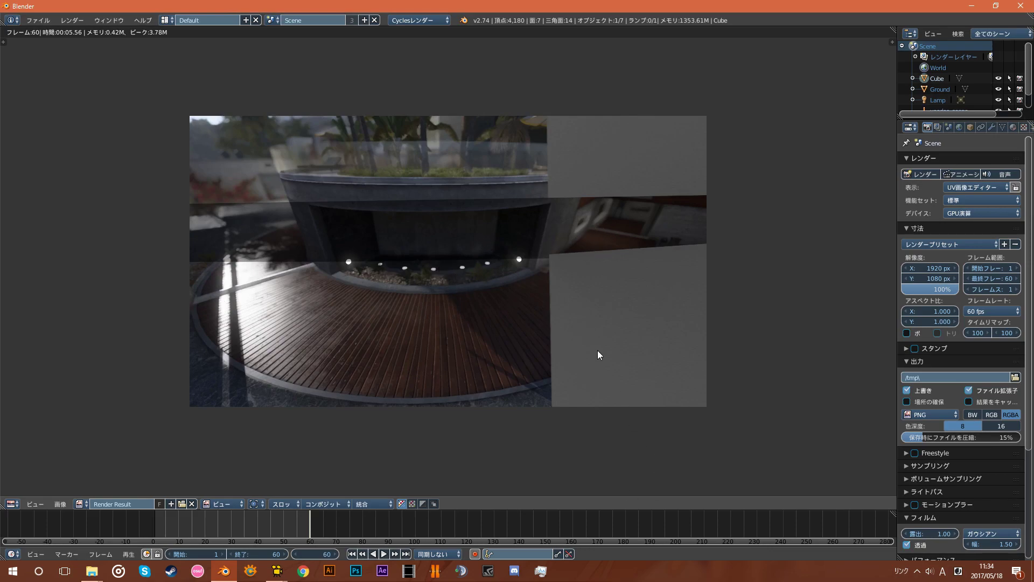
click(12, 503)
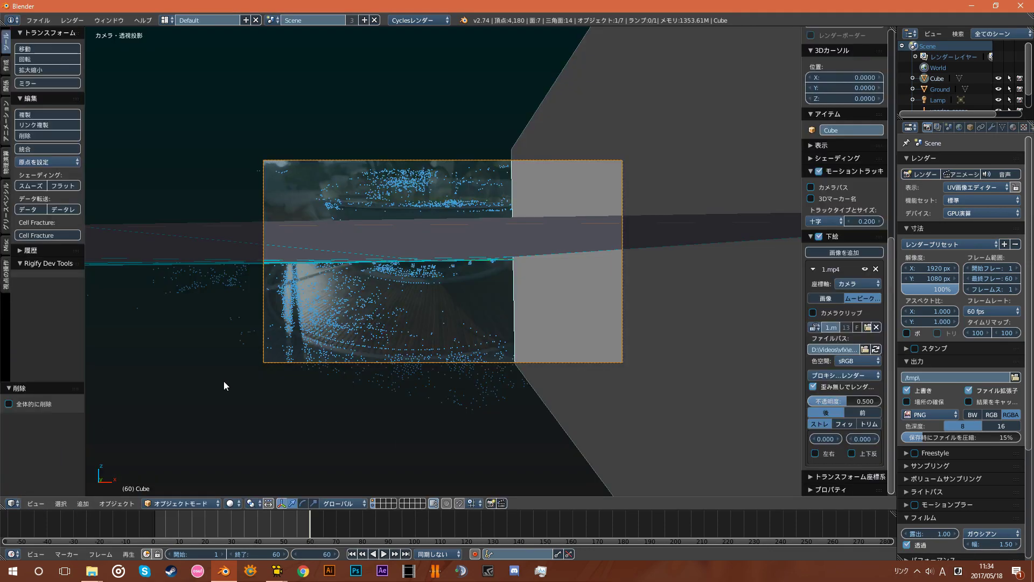
Step: Select the Ground plane and zoom the view in closer to it
scroll(492, 160, down, 3)
scroll(550, 225, down, 3)
right_click(433, 255)
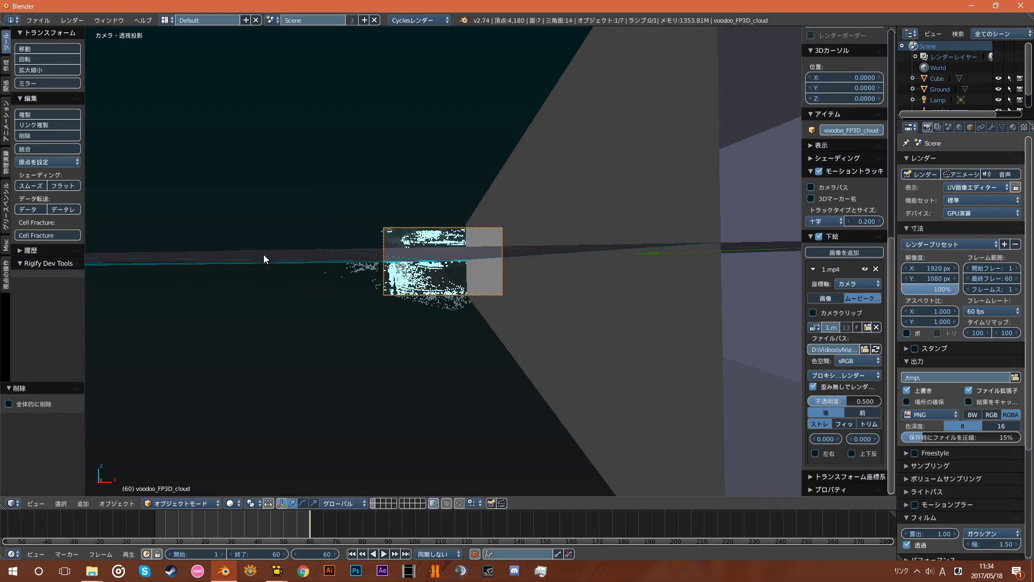
key(g)
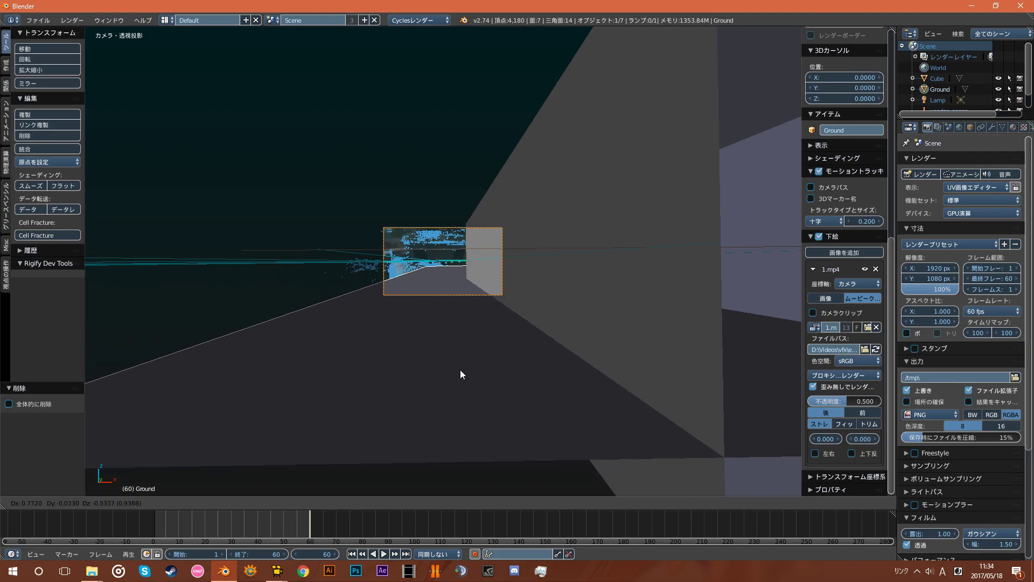
right_click(621, 330)
scroll(835, 98, up, 5)
scroll(839, 92, up, 6)
scroll(845, 79, up, 6)
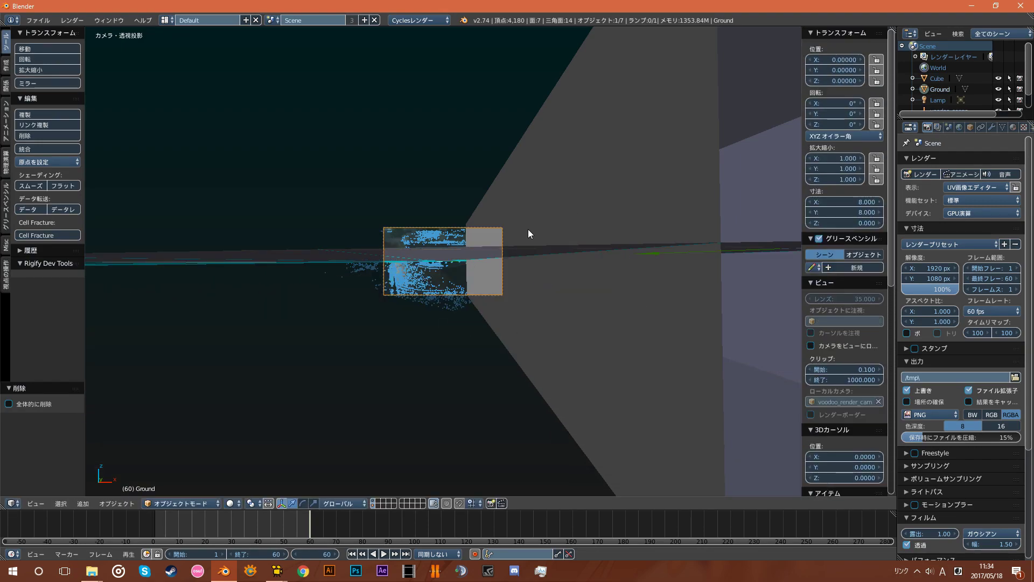
scroll(452, 290, up, 7)
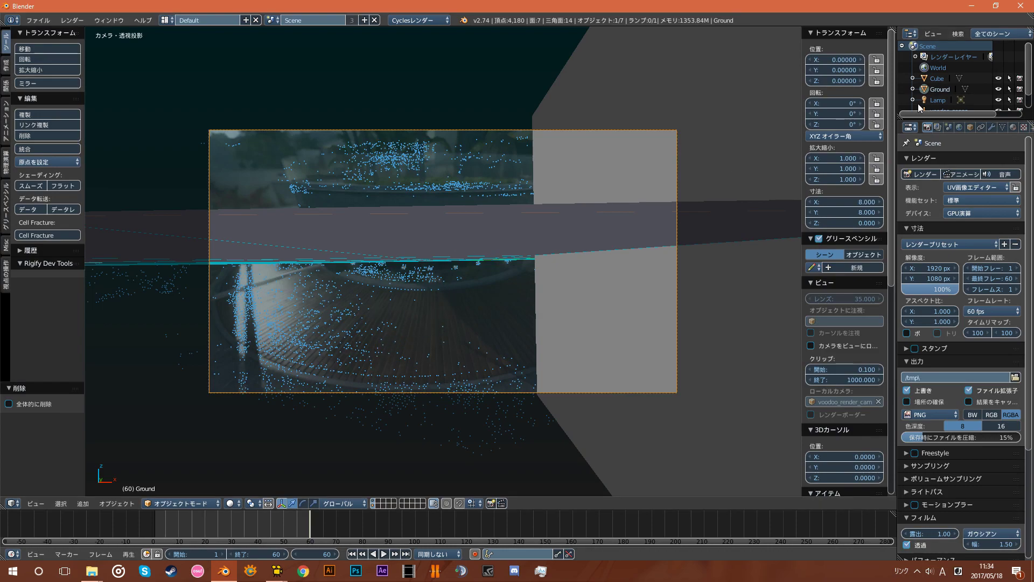
Step: Adjust the Ground plane's height and Y position and tilt it 28° around X
mouse_move(844, 80)
mouse_down()
mouse_move(781, 81)
mouse_move(808, 81)
mouse_up()
mouse_move(485, 291)
middle_down()
mouse_move(494, 283)
mouse_move(453, 367)
mouse_move(306, 377)
mouse_move(331, 369)
mouse_move(277, 392)
mouse_move(203, 397)
mouse_move(173, 367)
middle_up()
scroll(495, 272, down, 4)
scroll(497, 261, down, 3)
scroll(501, 268, down, 4)
middle_drag(229, 310, 498, 371)
drag(431, 354, 276, 334)
middle_drag(276, 334, 334, 318)
drag(237, 340, 262, 322)
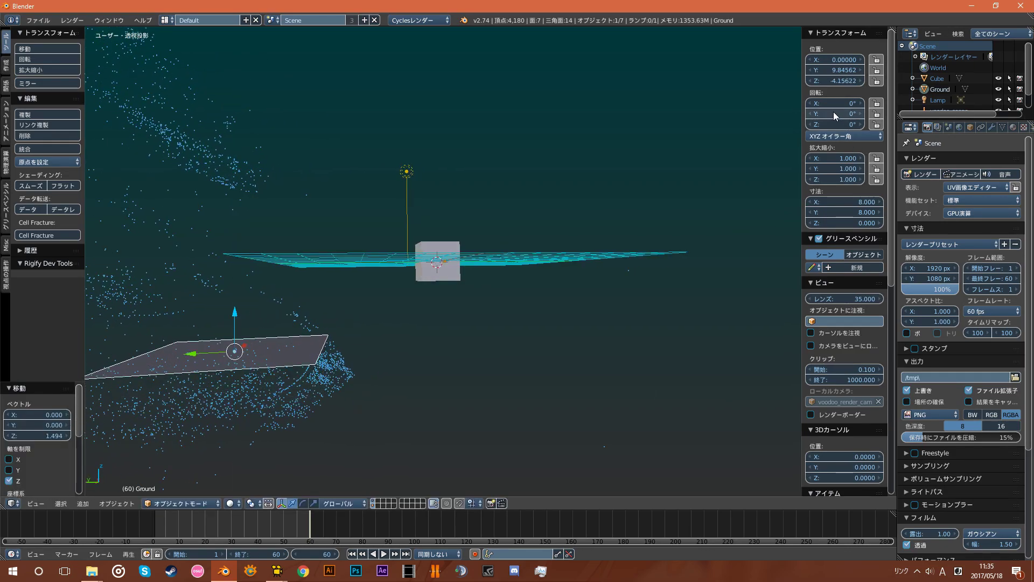
mouse_move(835, 103)
mouse_down()
mouse_move(872, 103)
mouse_move(861, 103)
mouse_up()
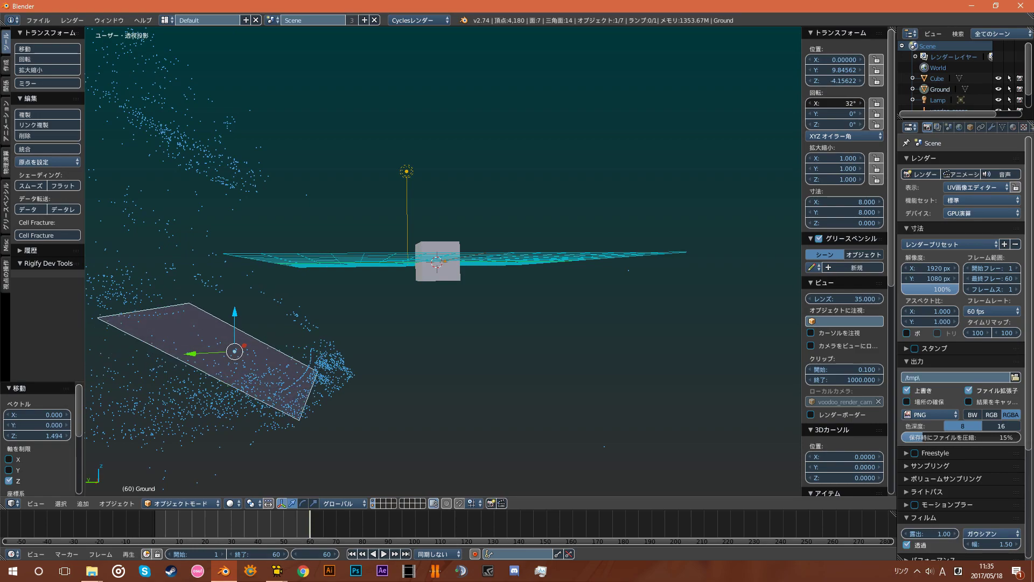
mouse_move(210, 316)
middle_down()
mouse_move(230, 302)
mouse_move(216, 336)
middle_up()
Step: Fine-tune the Ground plane's Y and Z position with axis-constrained grabs
key(g)
key(z)
right_click(226, 286)
key(g)
key(y)
click(208, 323)
key(g)
key(z)
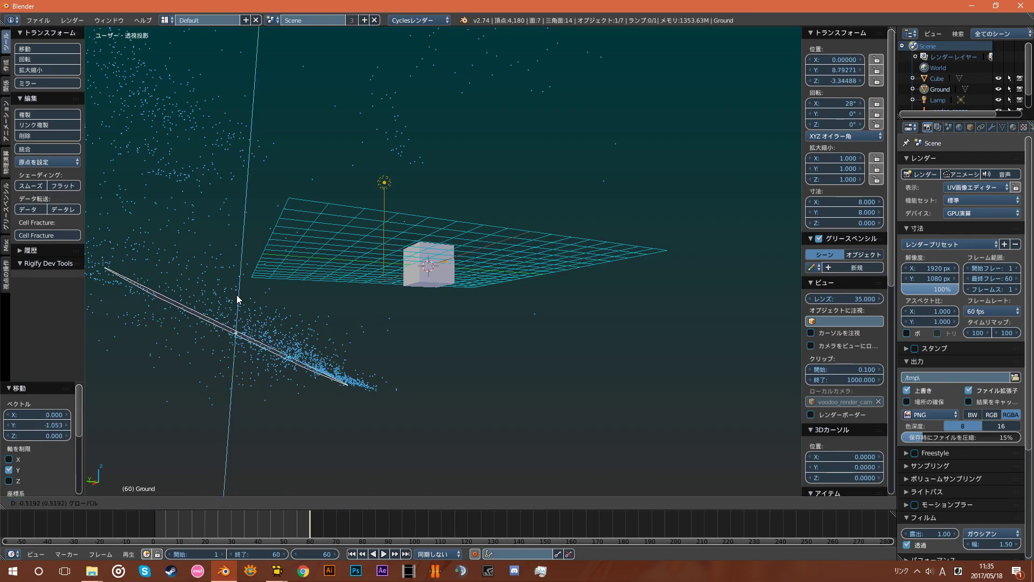
click(240, 295)
mouse_move(239, 295)
middle_down()
mouse_move(401, 343)
mouse_move(438, 302)
middle_up()
Step: Shift the Ground plane left along X and check its fit through the tracked camera from frame 16
drag(433, 296, 425, 298)
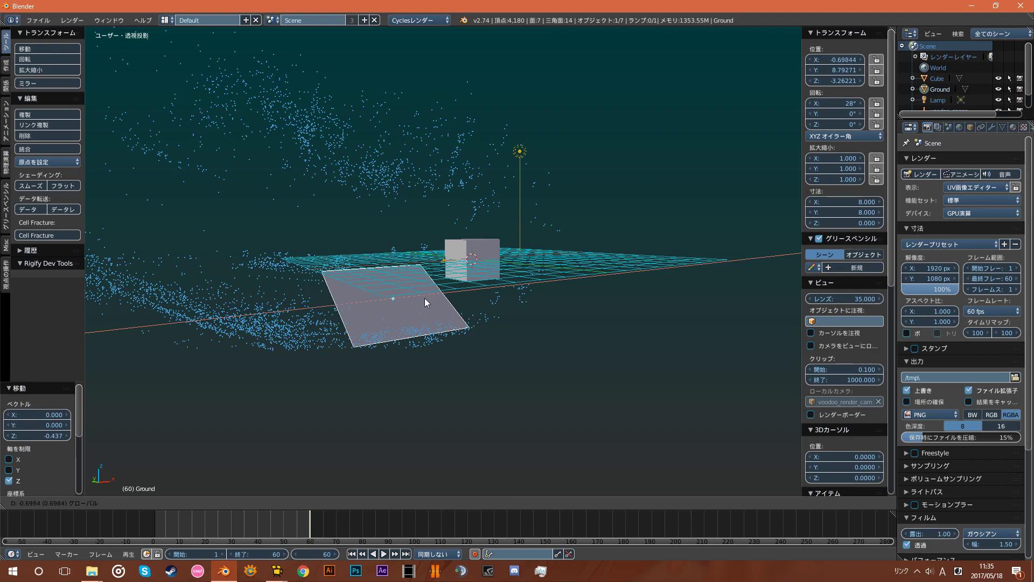
scroll(170, 528, up, 1)
click(176, 516)
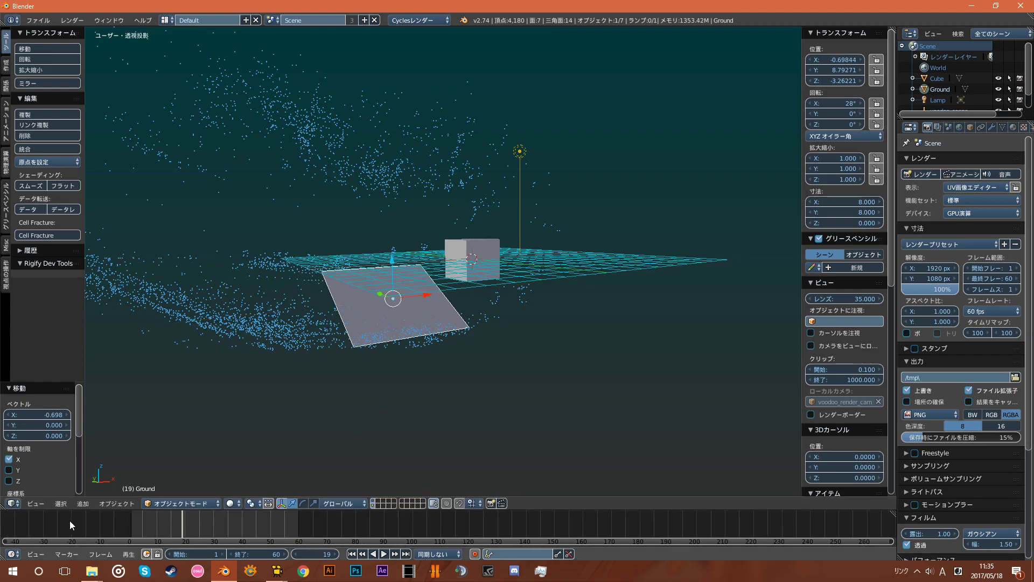
click(35, 503)
click(47, 467)
mouse_move(115, 524)
mouse_down()
mouse_move(364, 544)
mouse_move(287, 541)
mouse_up()
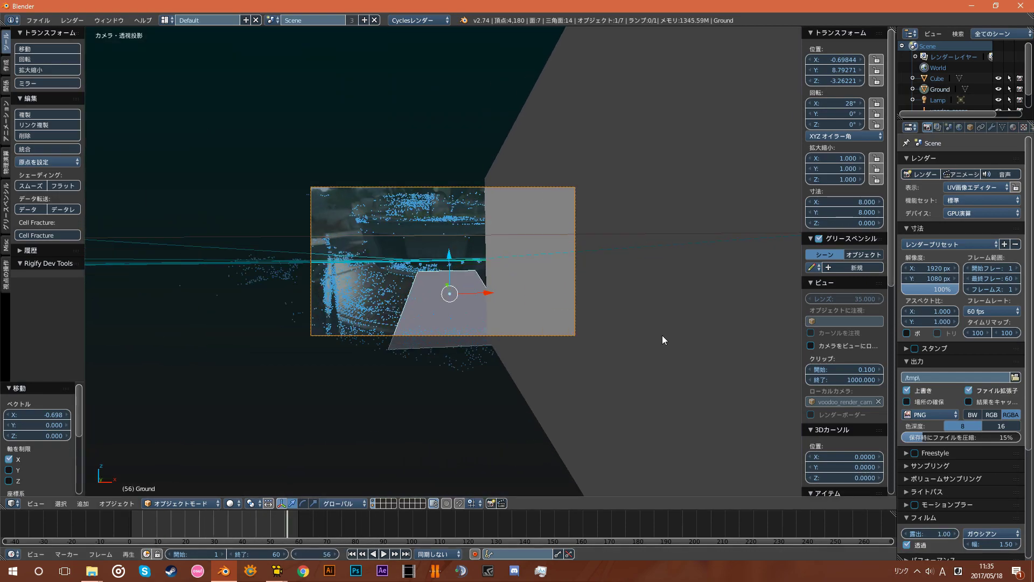
Step: Select the cube and set its X rotation to 28°
right_click(505, 282)
scroll(537, 276, down, 3)
middle_drag(537, 275, 545, 302)
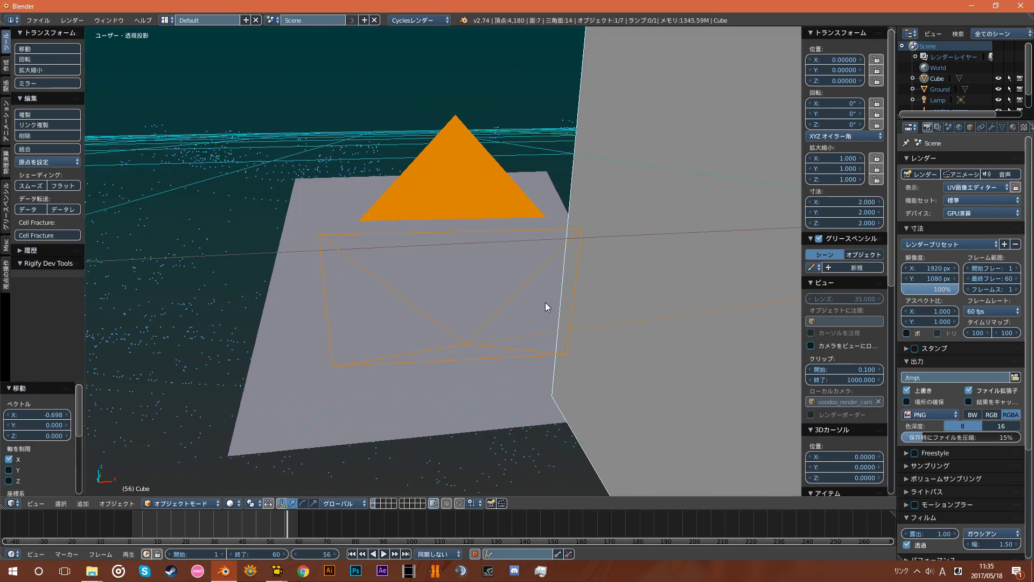
scroll(545, 302, down, 3)
scroll(544, 299, down, 3)
scroll(565, 291, up, 2)
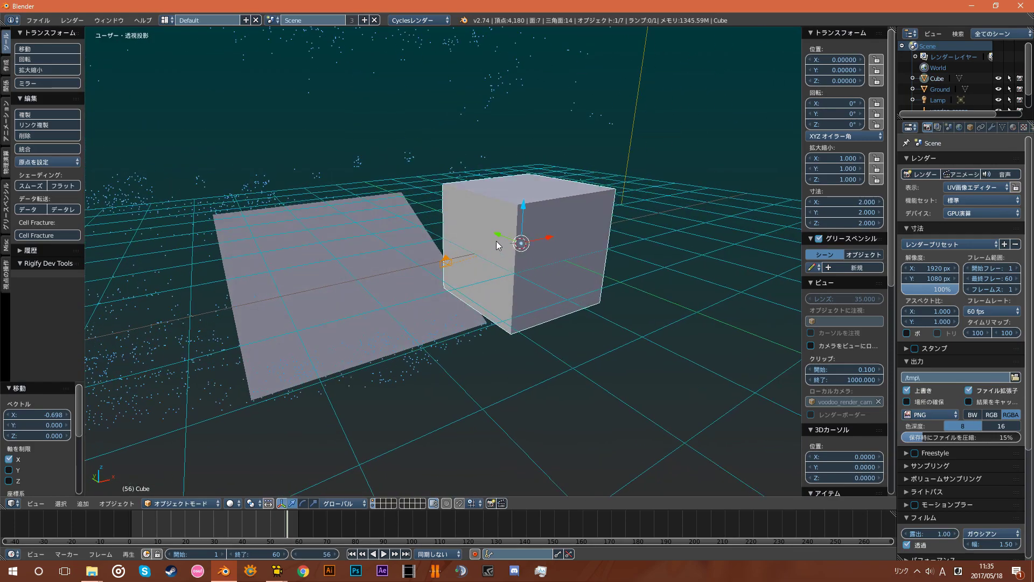
right_click(320, 274)
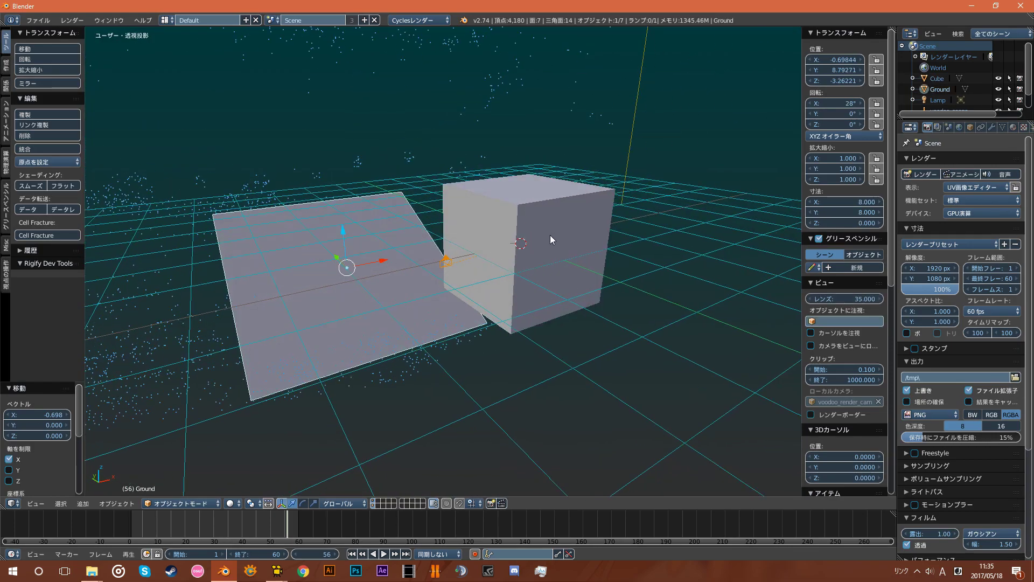
right_click(603, 208)
click(844, 102)
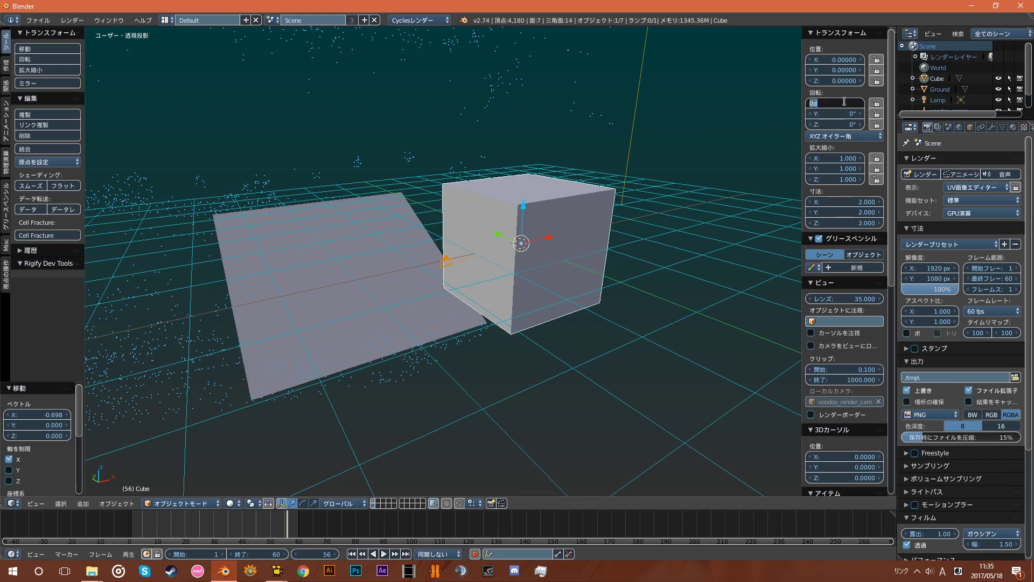
text(28)
key(Return)
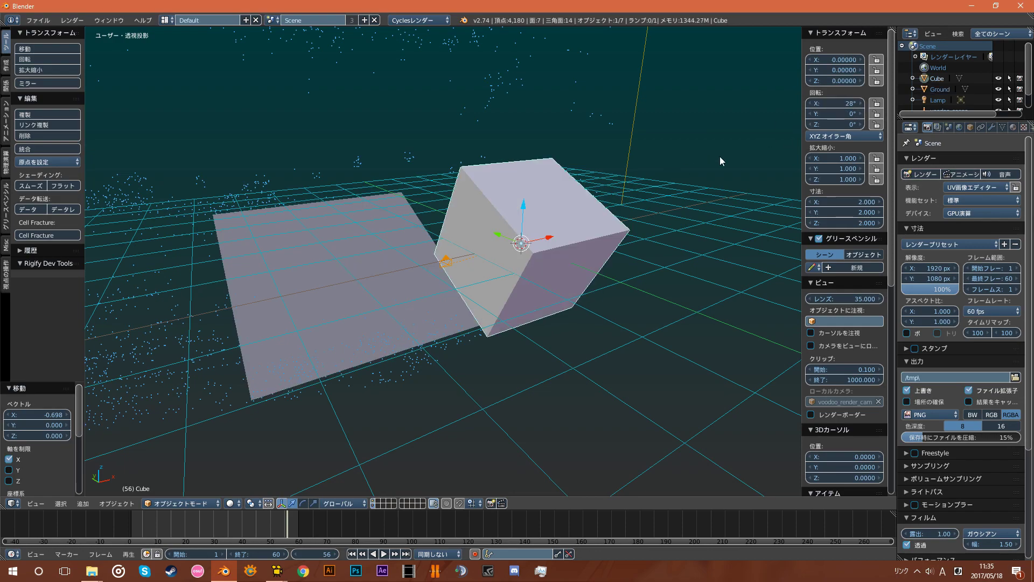
Step: Move the cube onto the Ground plane at X -0.785, Y 8.471, Z -2.498
key(g)
key(y)
click(351, 183)
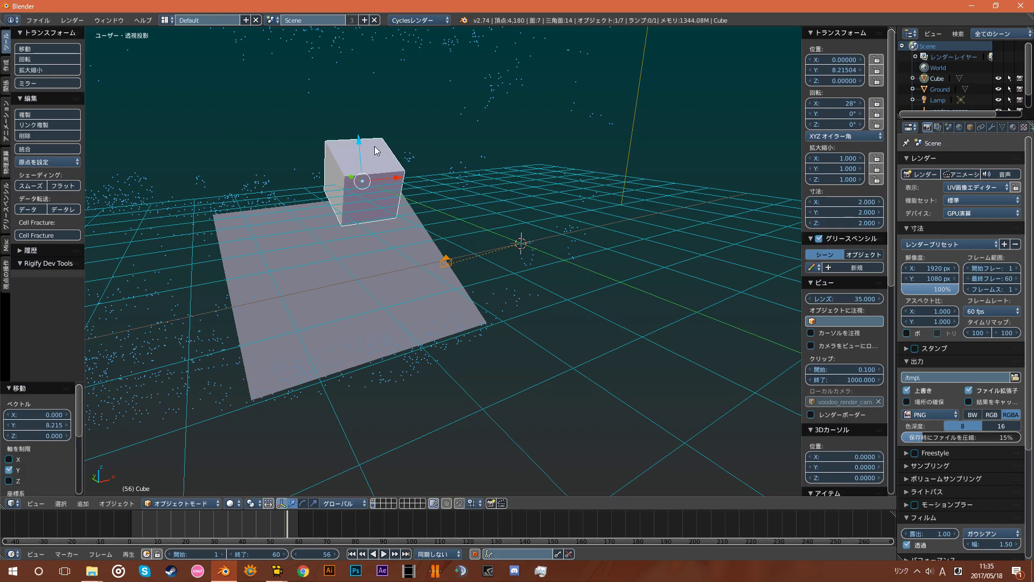
key(g)
key(z)
click(347, 236)
mouse_move(347, 236)
middle_down()
mouse_move(404, 241)
mouse_move(332, 324)
mouse_move(271, 338)
middle_up()
drag(287, 305, 251, 333)
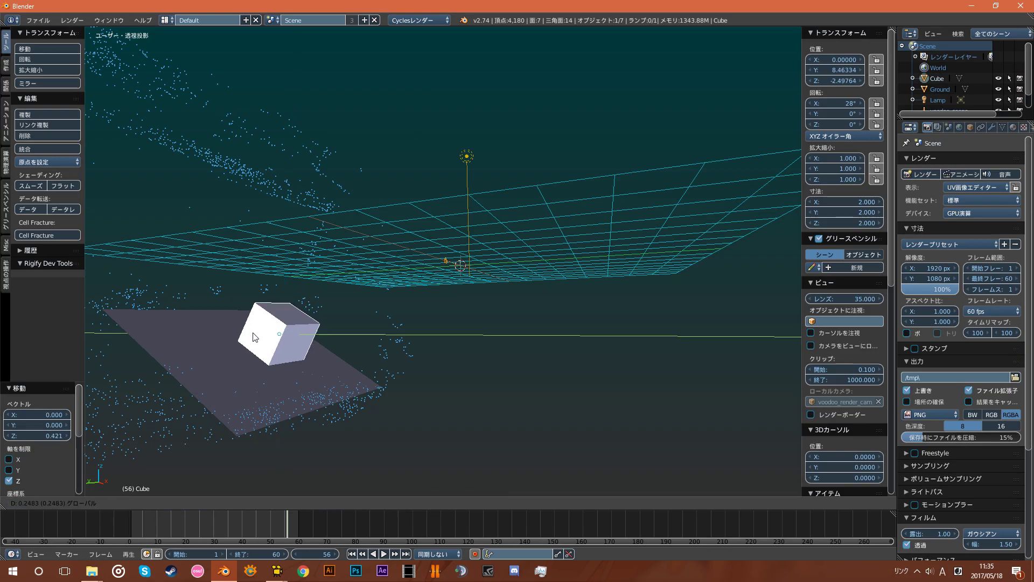
middle_drag(334, 340, 321, 340)
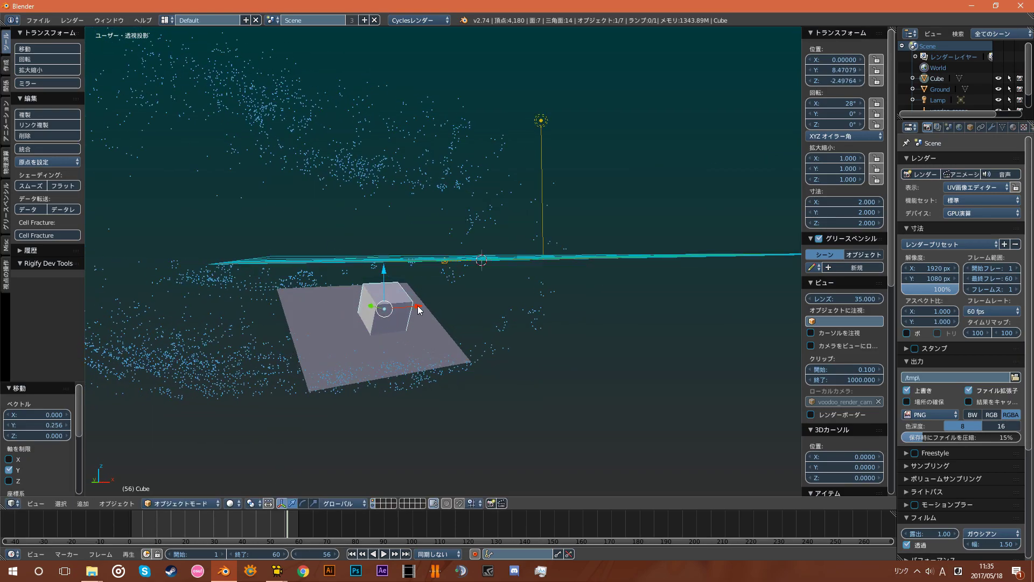
drag(418, 309, 390, 313)
mouse_move(400, 323)
middle_down()
mouse_move(364, 370)
mouse_move(394, 362)
middle_up()
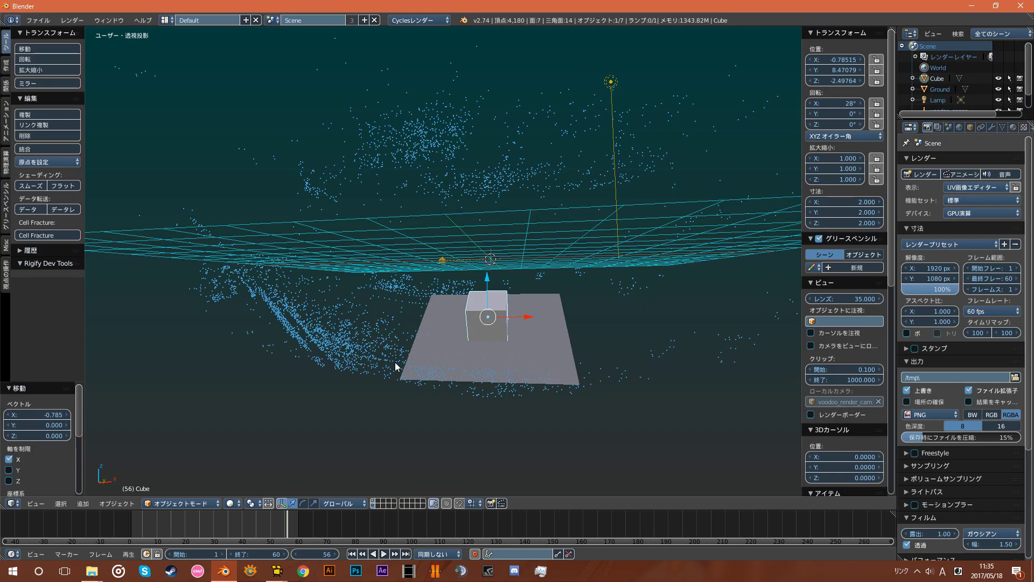
click(36, 502)
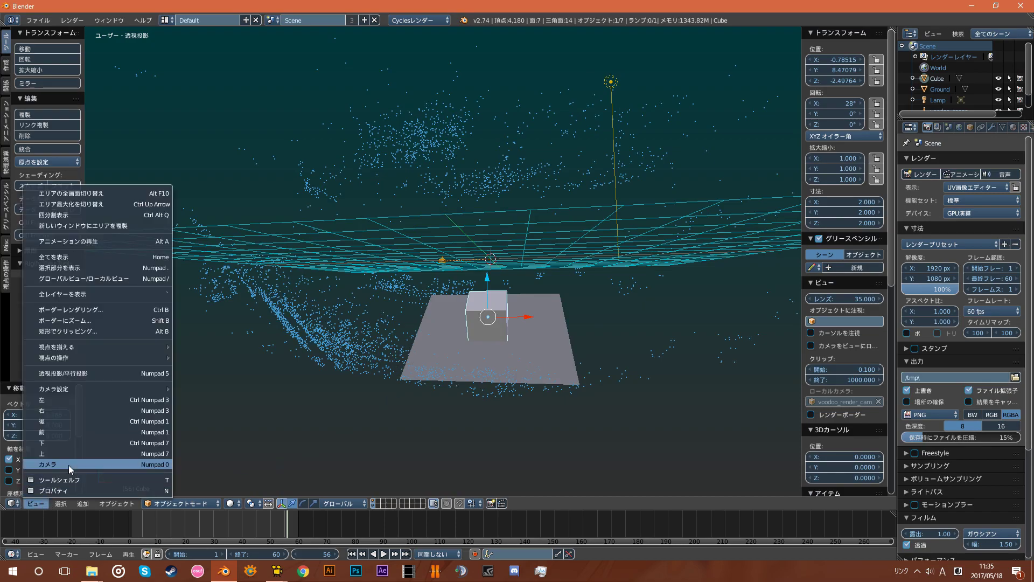
Step: Look through the tracked camera at an earlier frame of the footage
click(69, 464)
drag(141, 529, 127, 528)
scroll(445, 396, up, 3)
scroll(385, 439, up, 3)
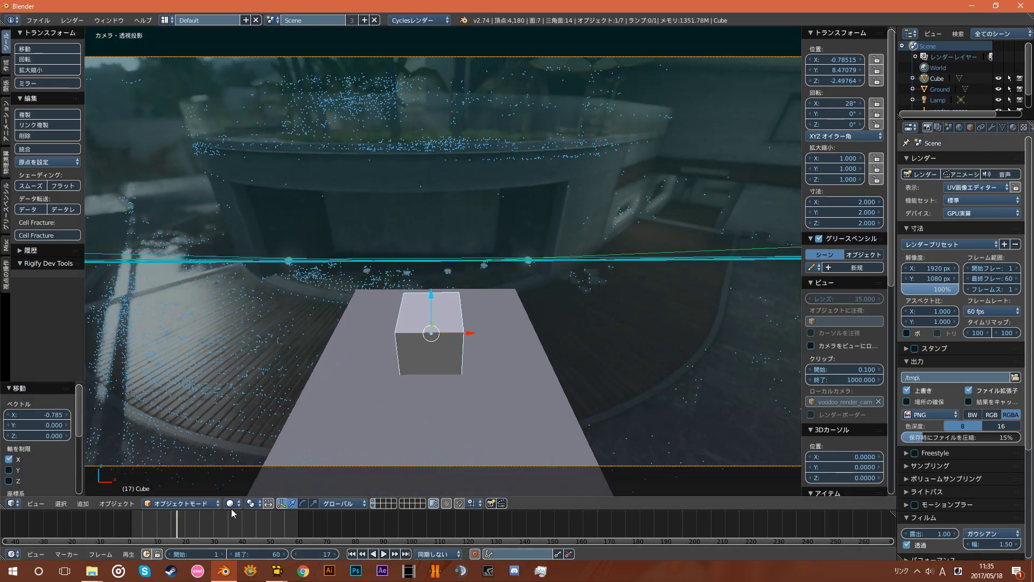
Step: Switch viewport shading to Rendered and zoom to frame the camera border
click(231, 508)
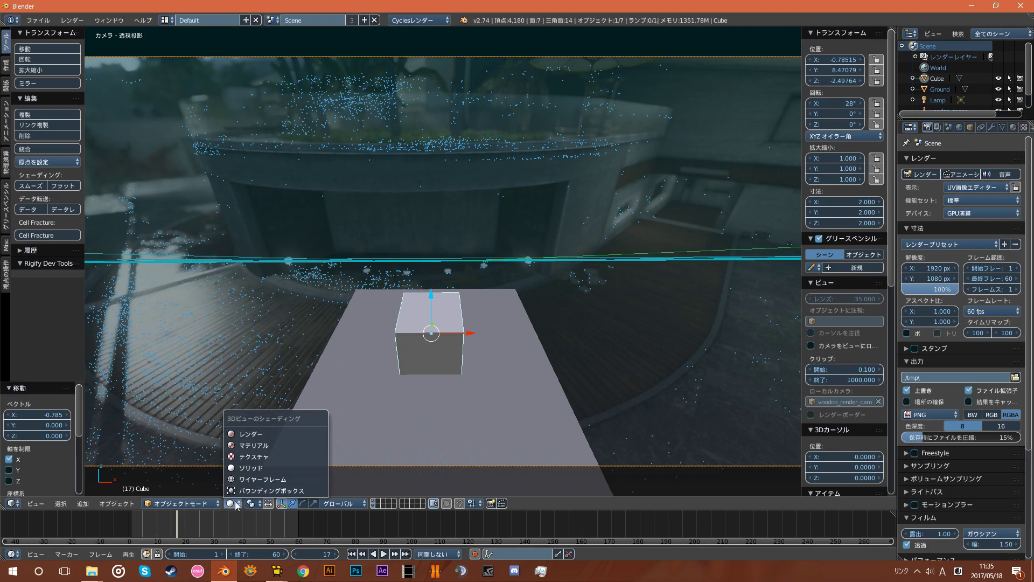
click(264, 438)
scroll(350, 396, down, 2)
scroll(382, 377, up, 1)
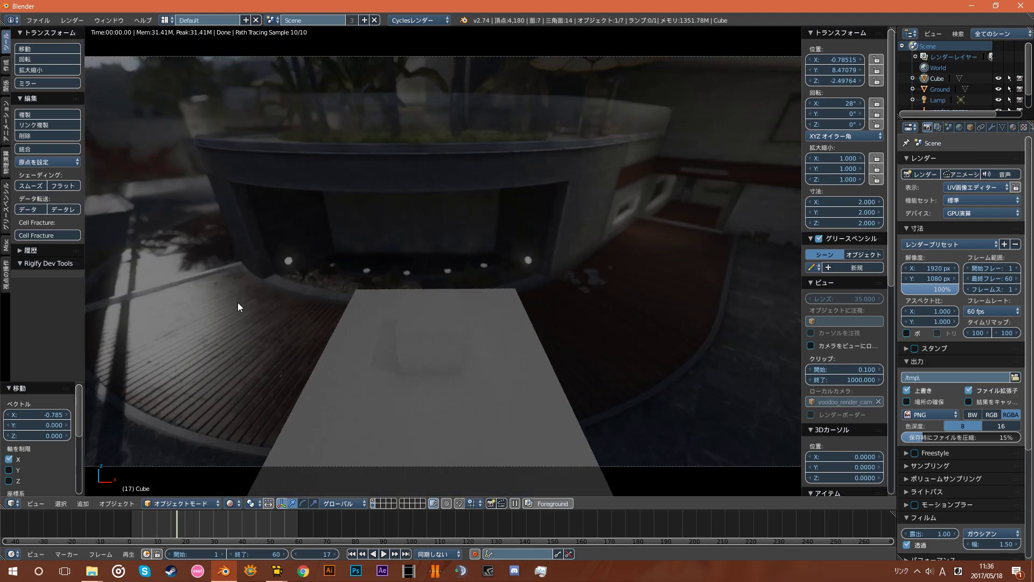
scroll(349, 212, down, 1)
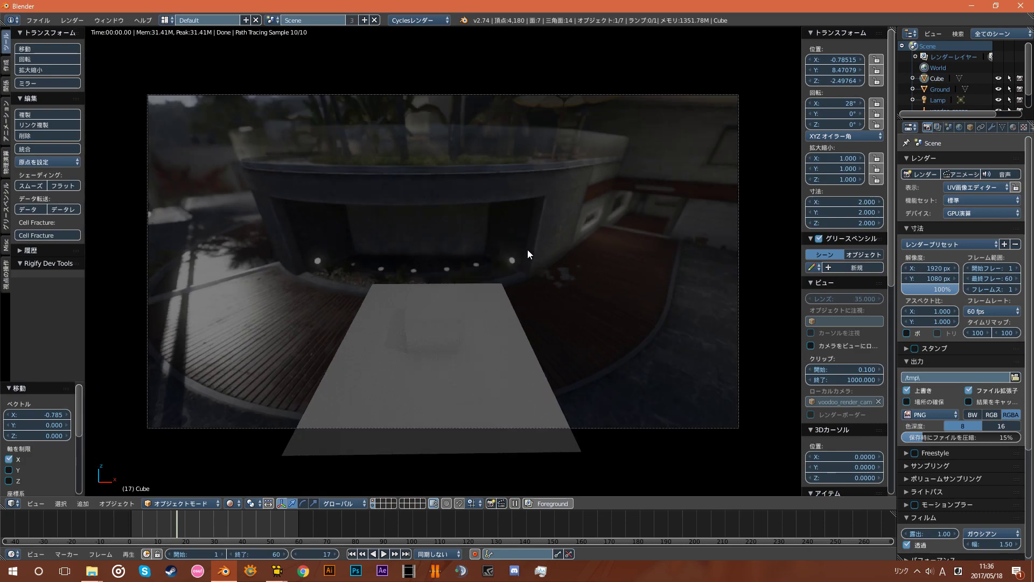
scroll(281, 370, down, 3)
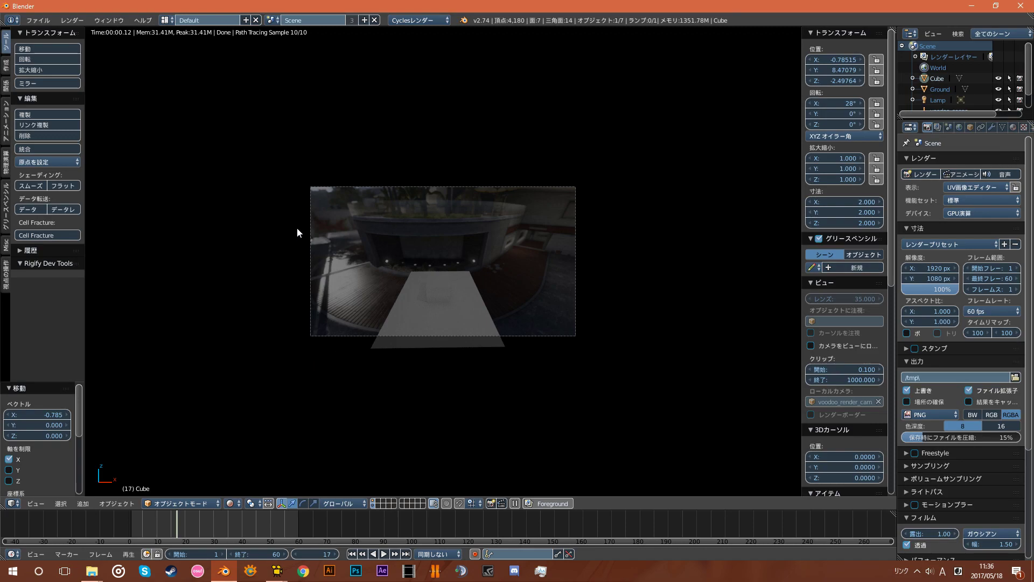
scroll(438, 273, up, 3)
scroll(375, 247, up, 2)
scroll(375, 248, up, 2)
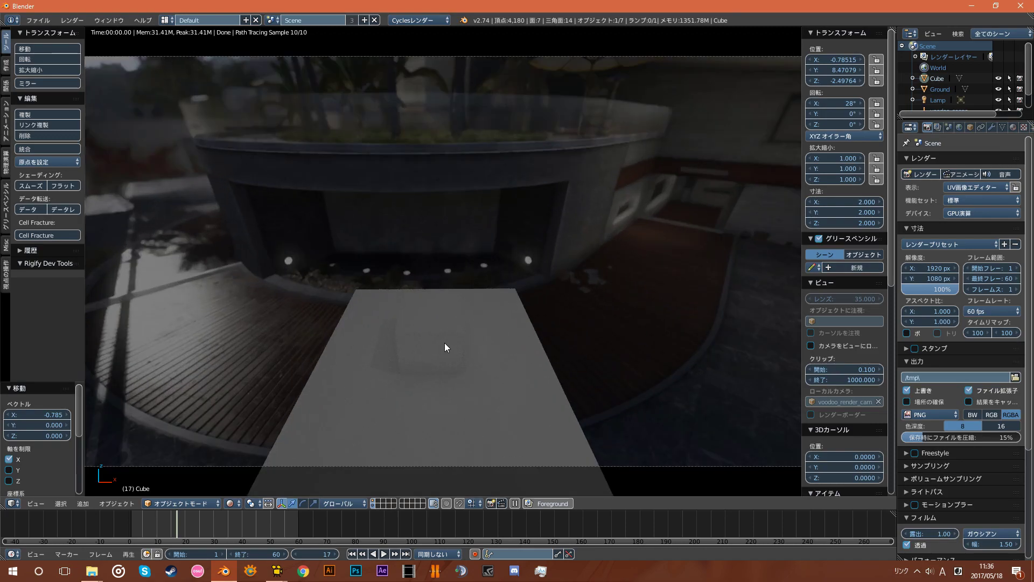
click(72, 20)
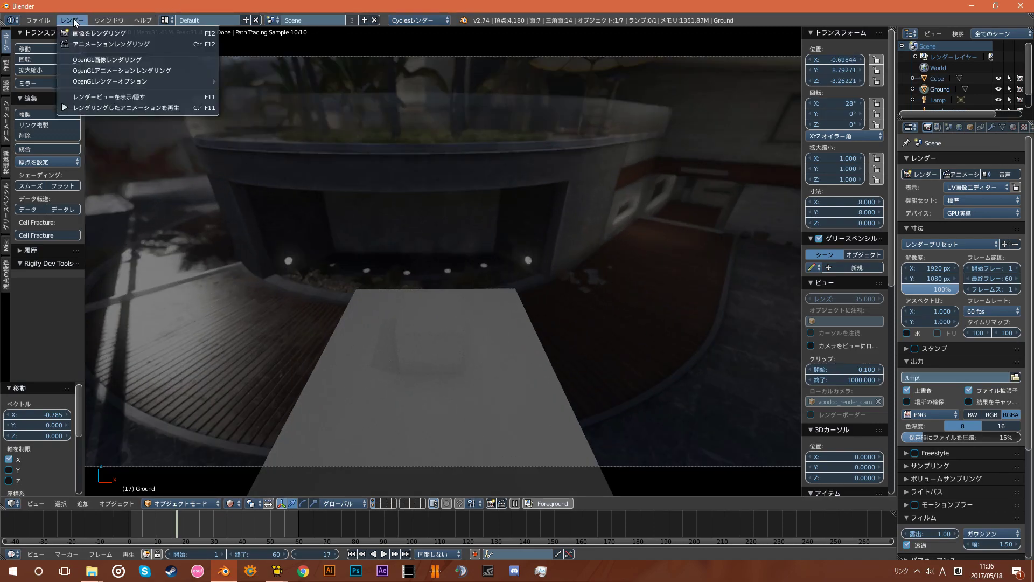
Step: Render a still of frame 17 with the cube over the footage, then return to the 3D view
click(73, 33)
scroll(372, 258, up, 2)
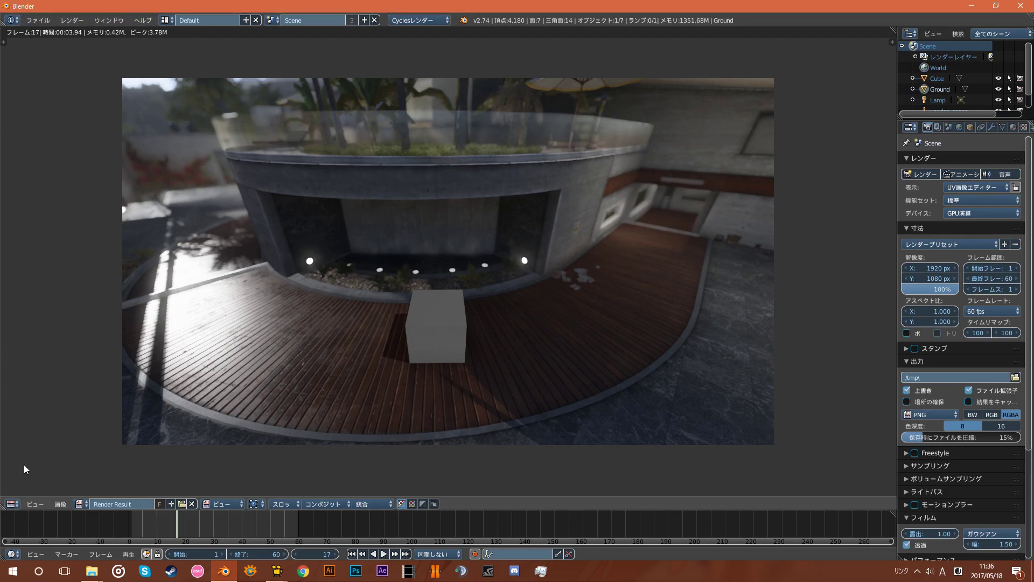
click(11, 504)
click(38, 488)
click(72, 20)
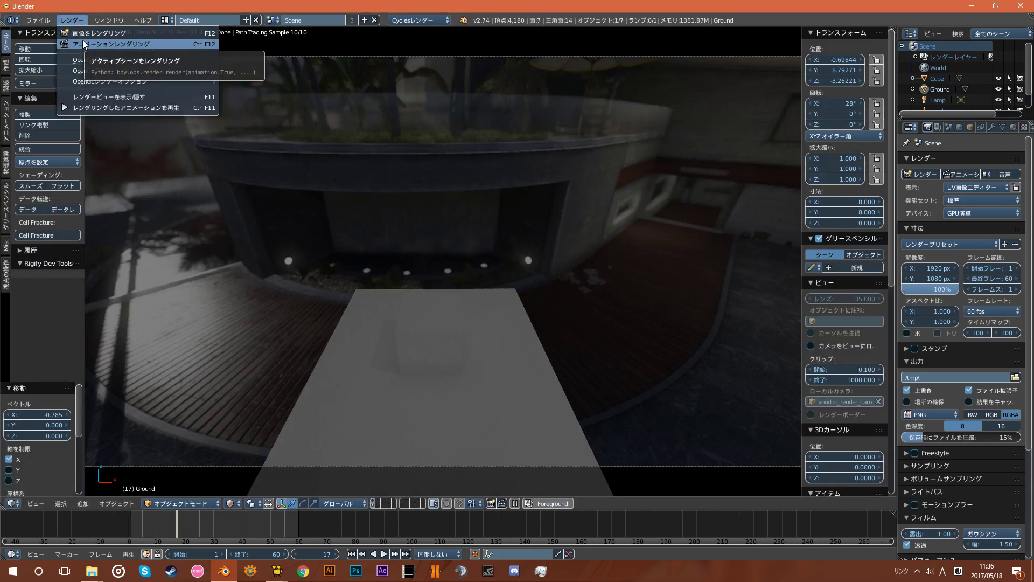
Step: Render the full animation to PNG frames in /tmp and play it back at 60 fps
click(84, 42)
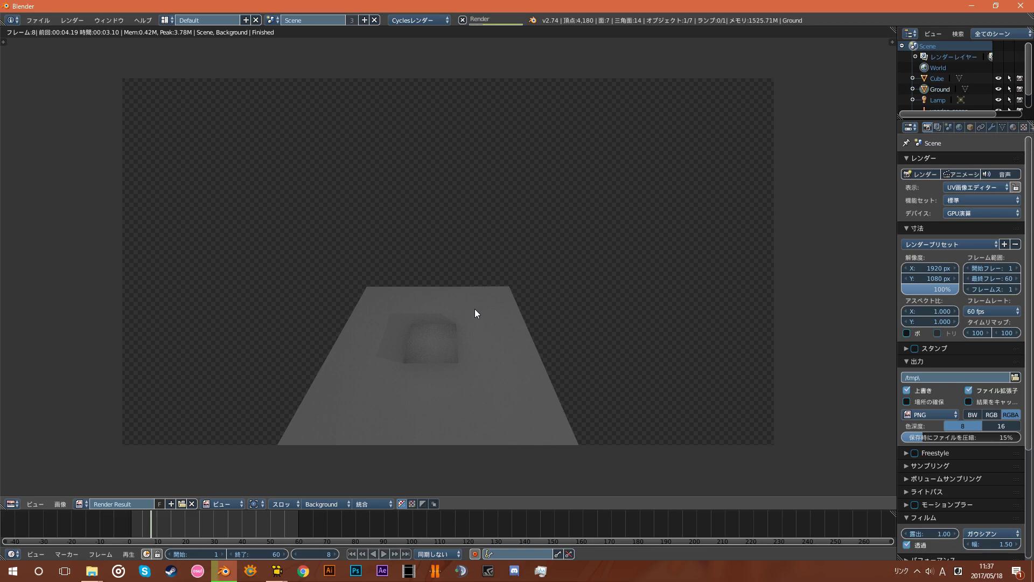
click(42, 19)
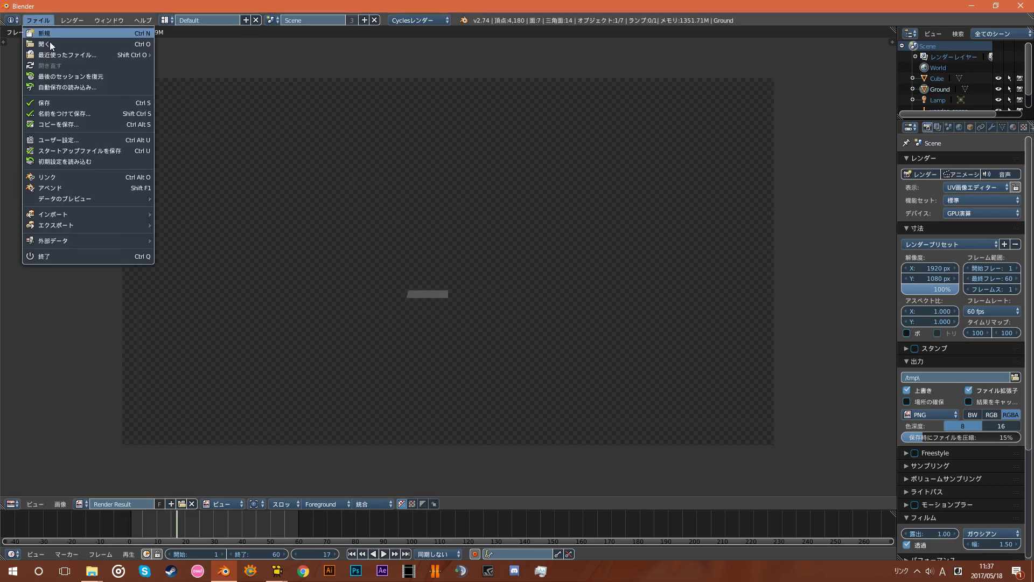
click(93, 107)
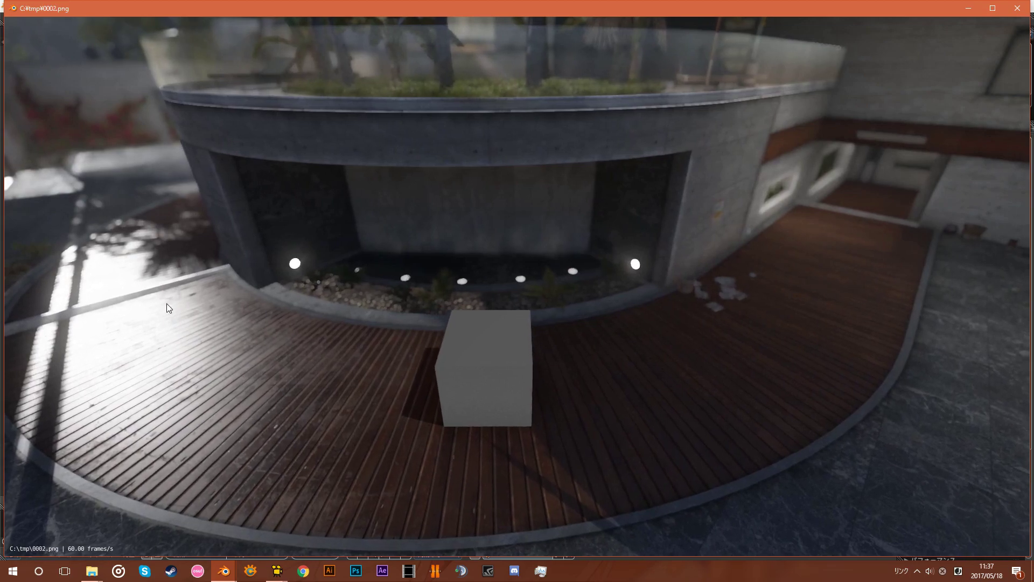
click(1022, 11)
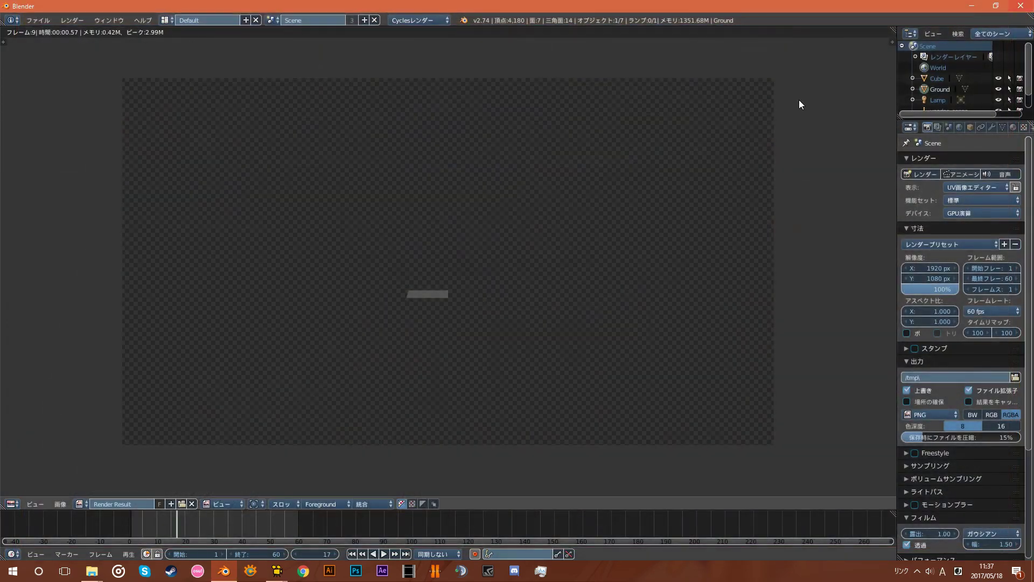
Step: Switch back to the 3D view and reposition the cube
click(11, 498)
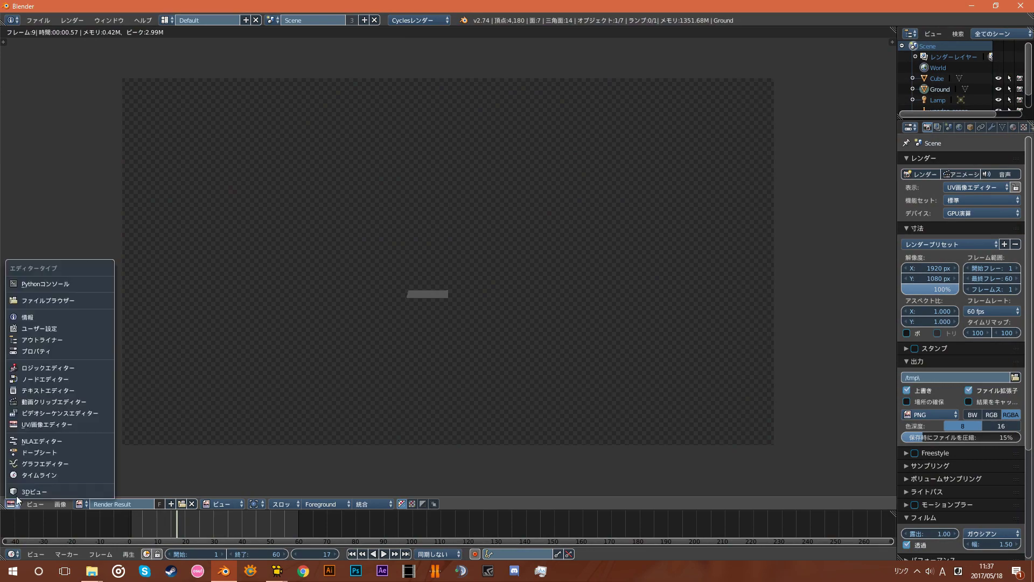
scroll(455, 357, down, 5)
scroll(456, 357, up, 3)
scroll(457, 357, up, 1)
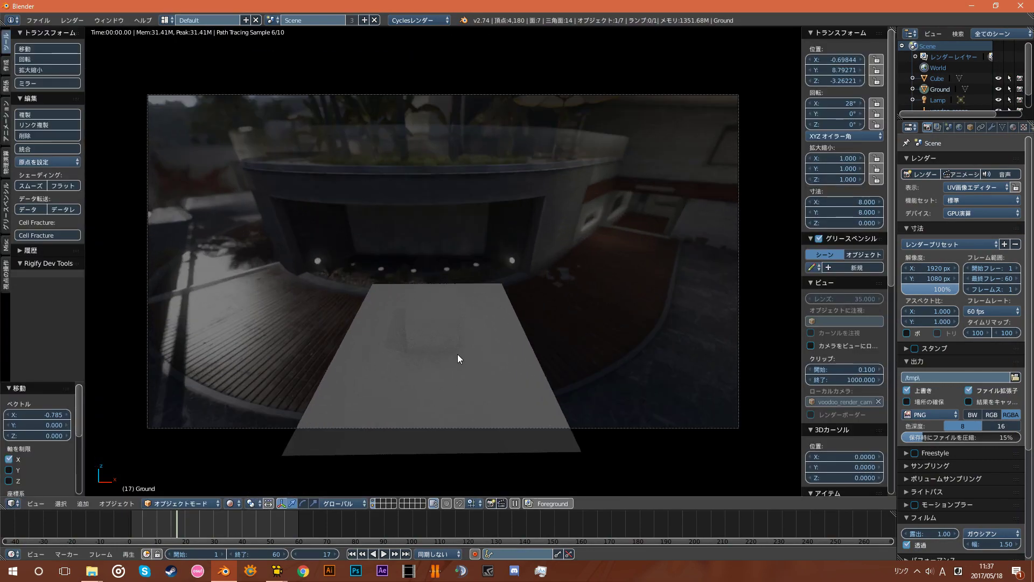
click(232, 503)
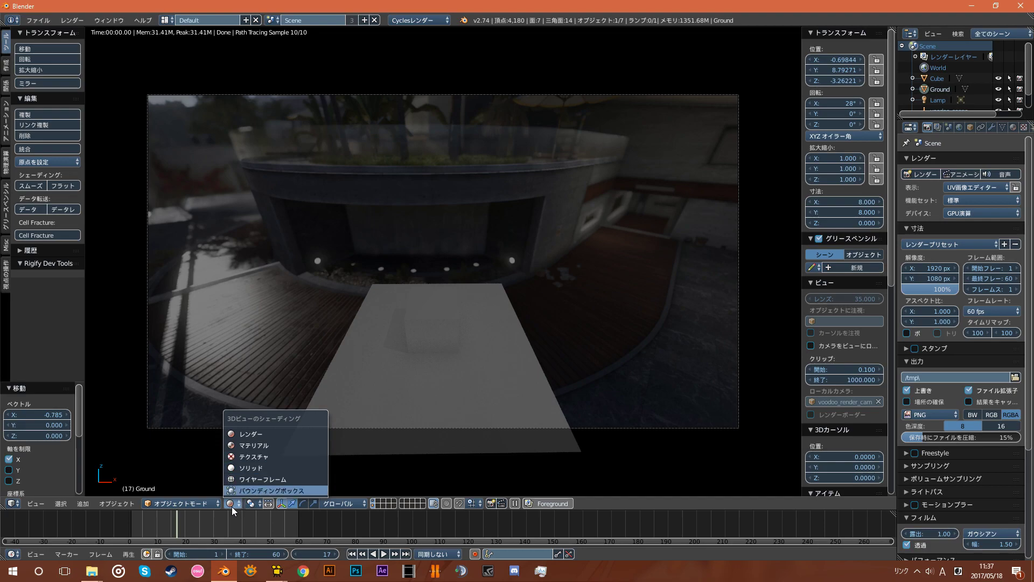
key(g)
right_click(299, 305)
right_click(445, 325)
key(g)
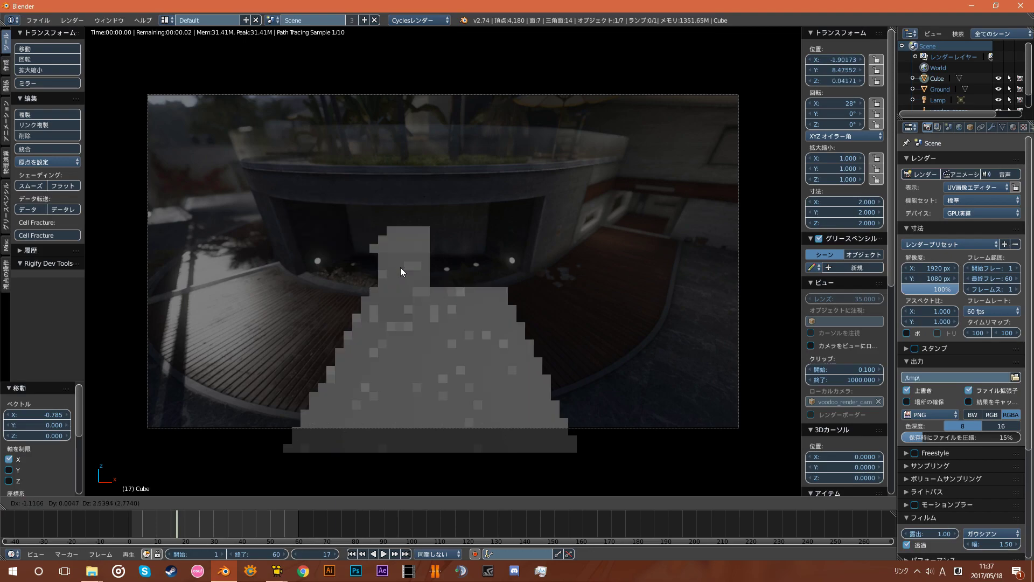
click(415, 269)
Step: Make the cube's surface shader glossy and preview it in rendered shading
click(1012, 127)
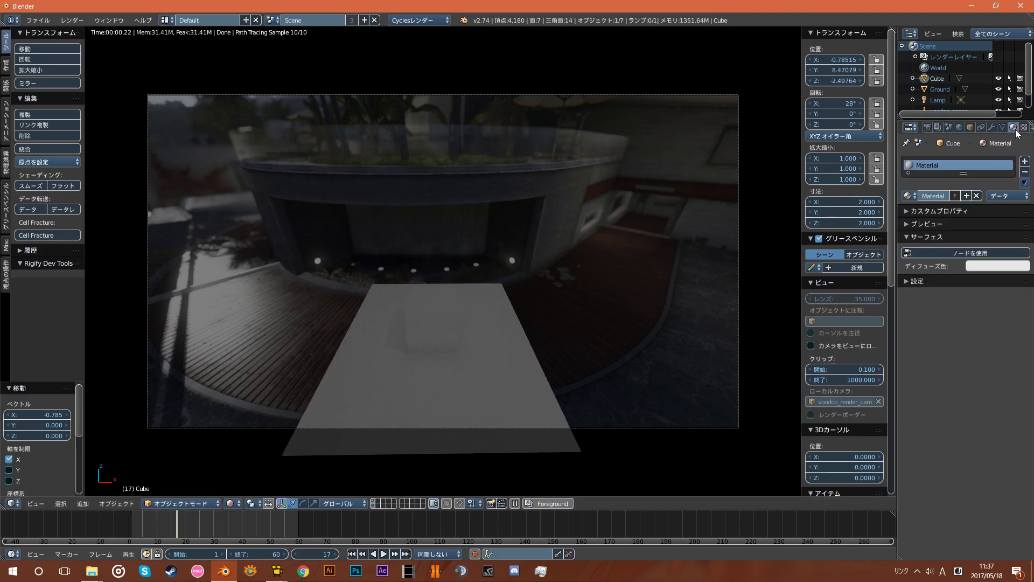
click(983, 252)
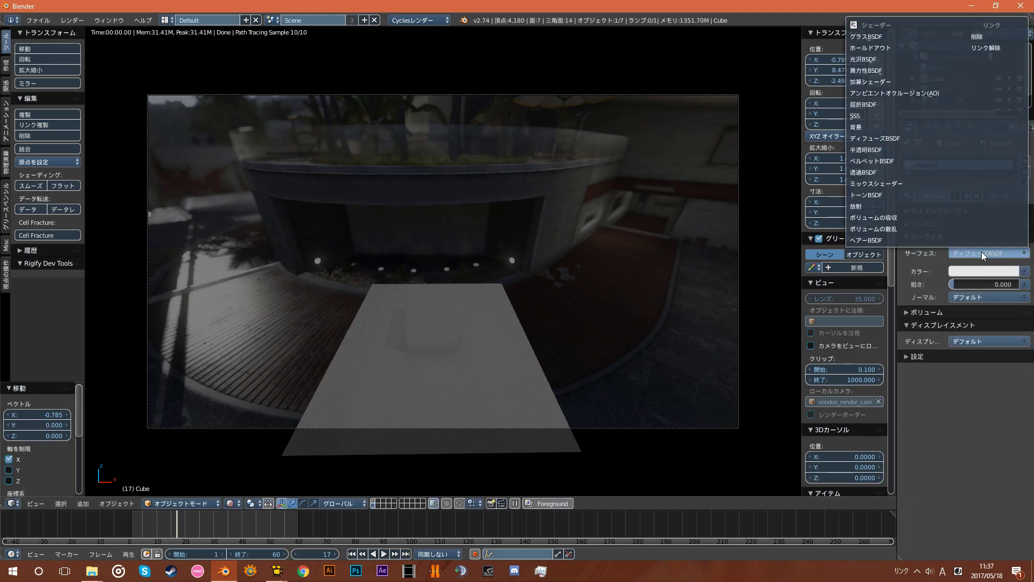
click(903, 57)
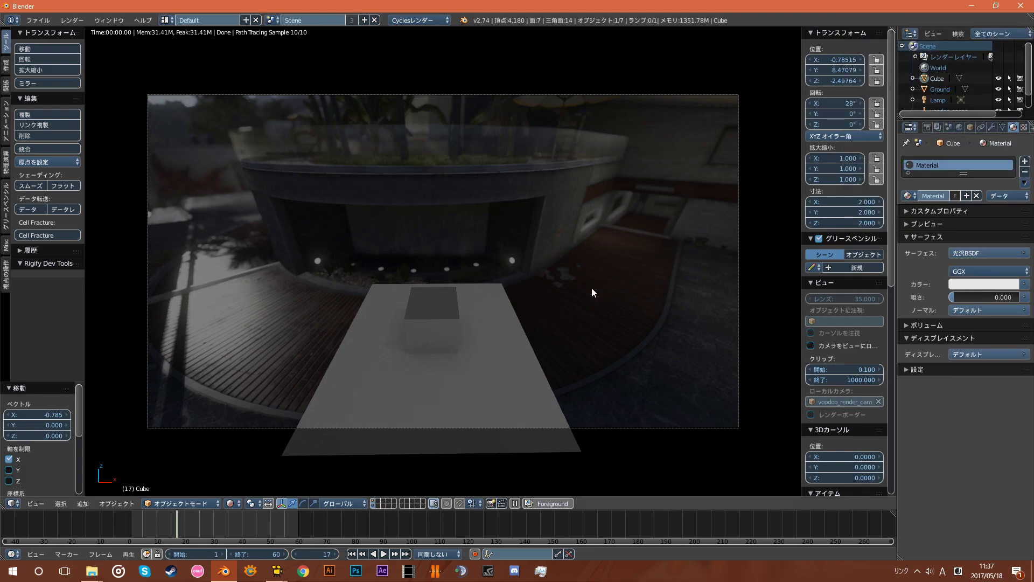
scroll(608, 277, up, 2)
click(232, 503)
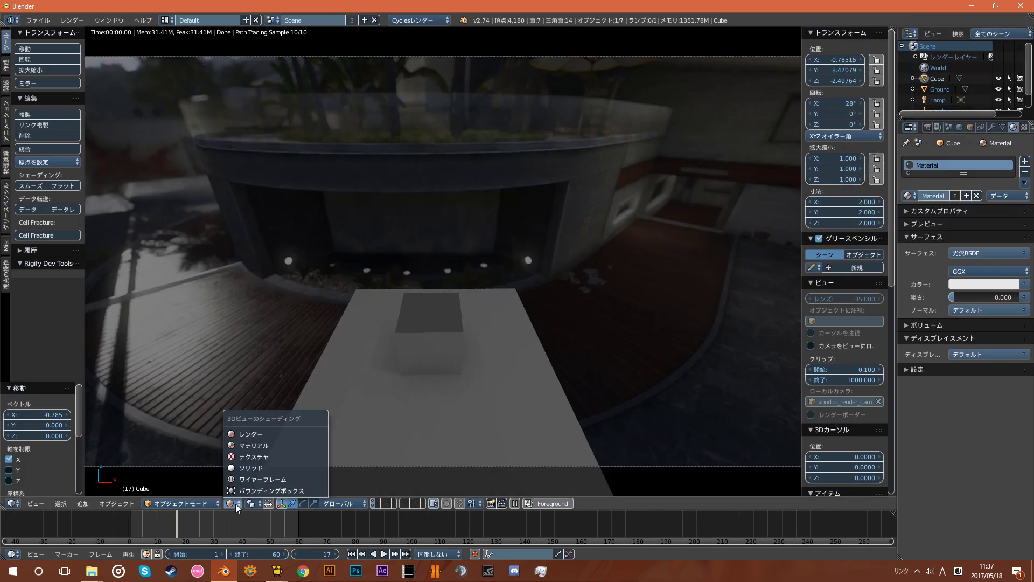
click(276, 432)
click(72, 20)
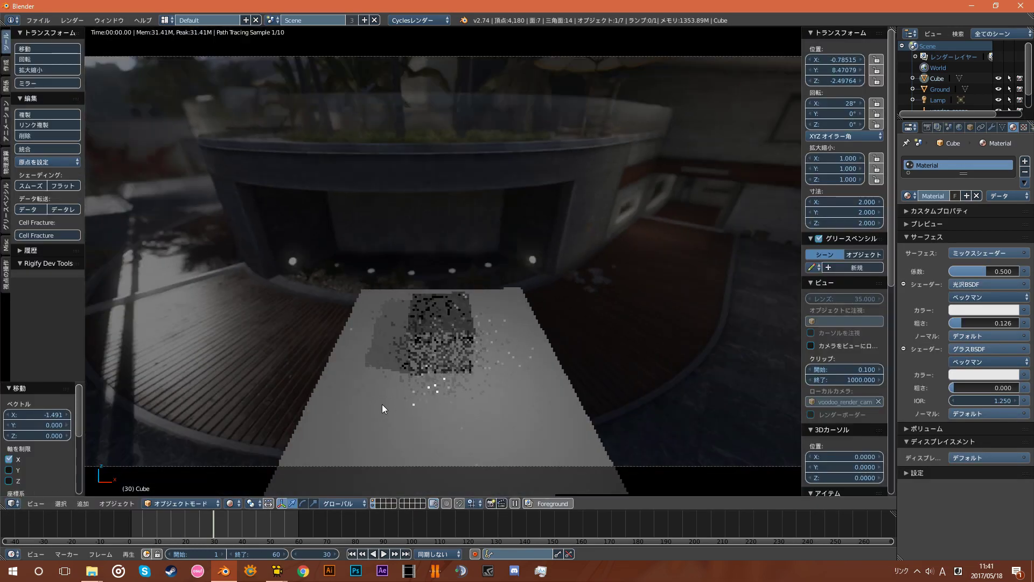
Step: Make the second mix input a Beckmann Glossy with roughness 0.270 and render through the camera
click(988, 349)
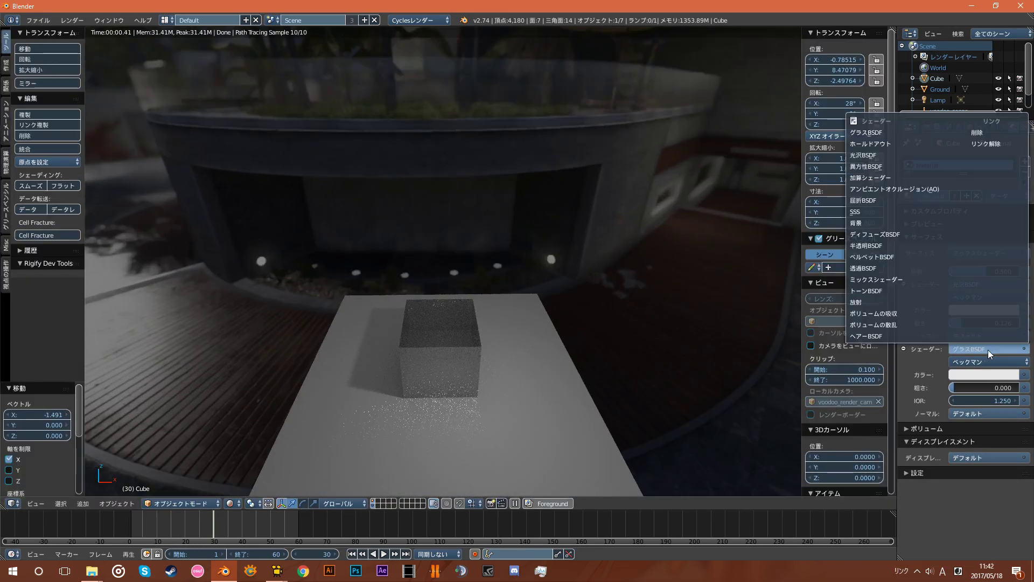
click(868, 156)
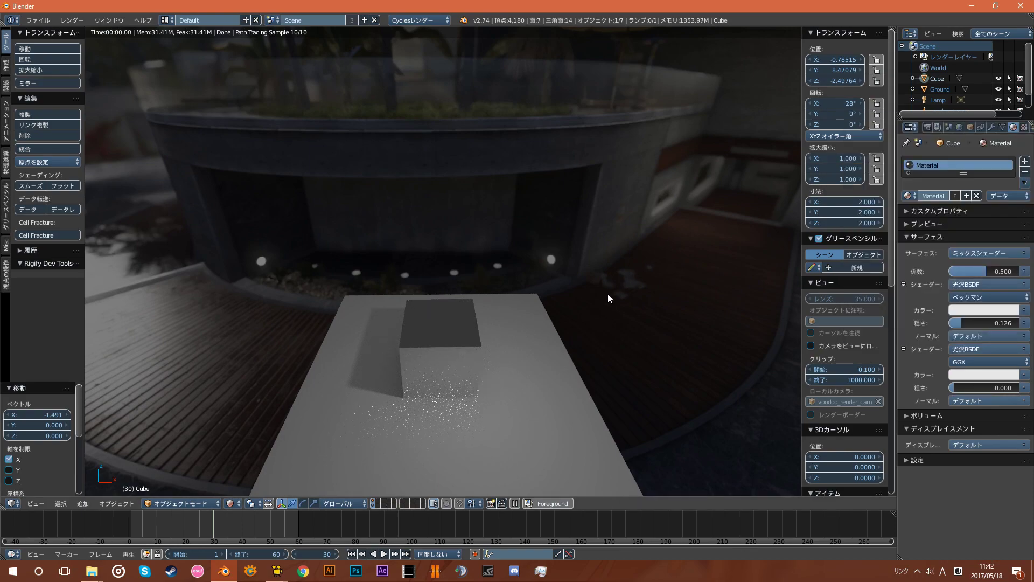
drag(953, 387, 972, 386)
click(967, 357)
click(975, 339)
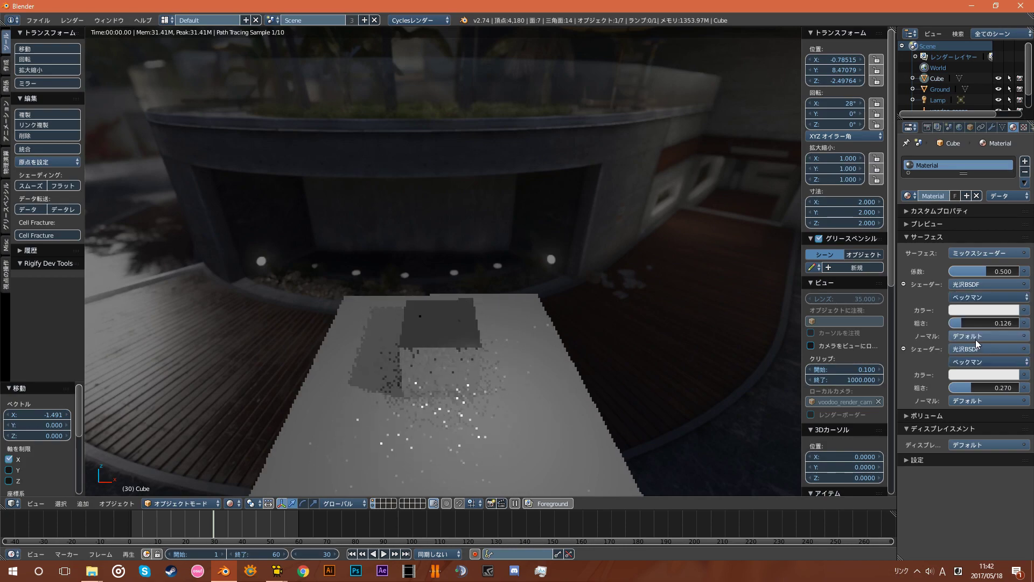
key(KP_0)
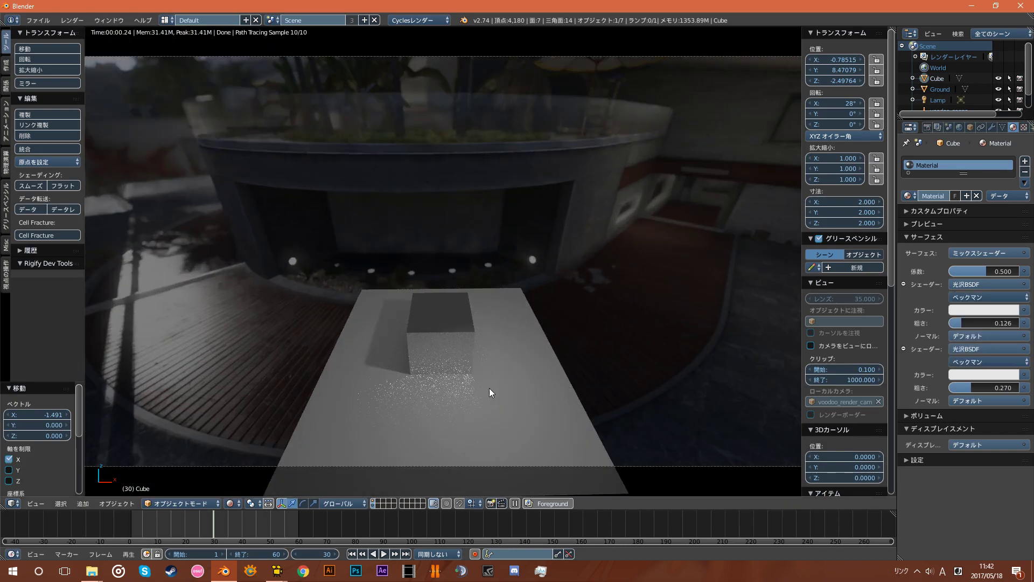
click(66, 21)
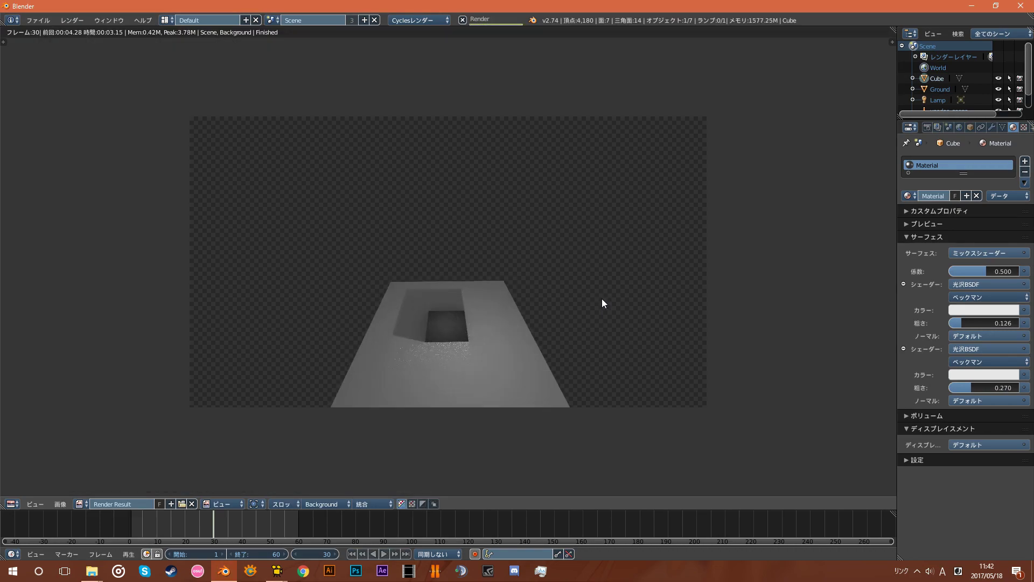
Step: Zoom into the frame 30 render of the glossy cube over the courtyard footage
scroll(488, 293, up, 1)
scroll(462, 297, up, 1)
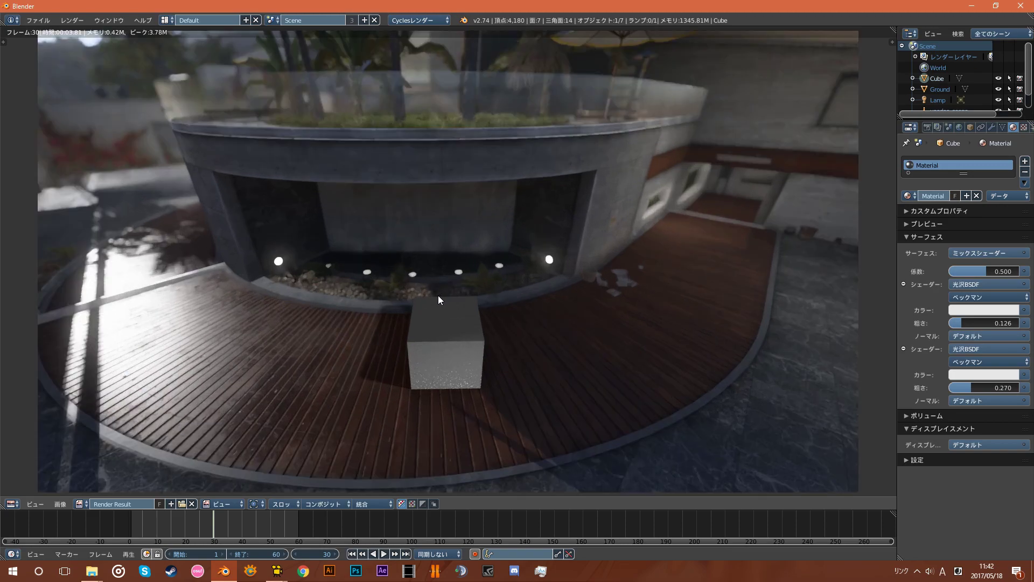
scroll(441, 292, down, 1)
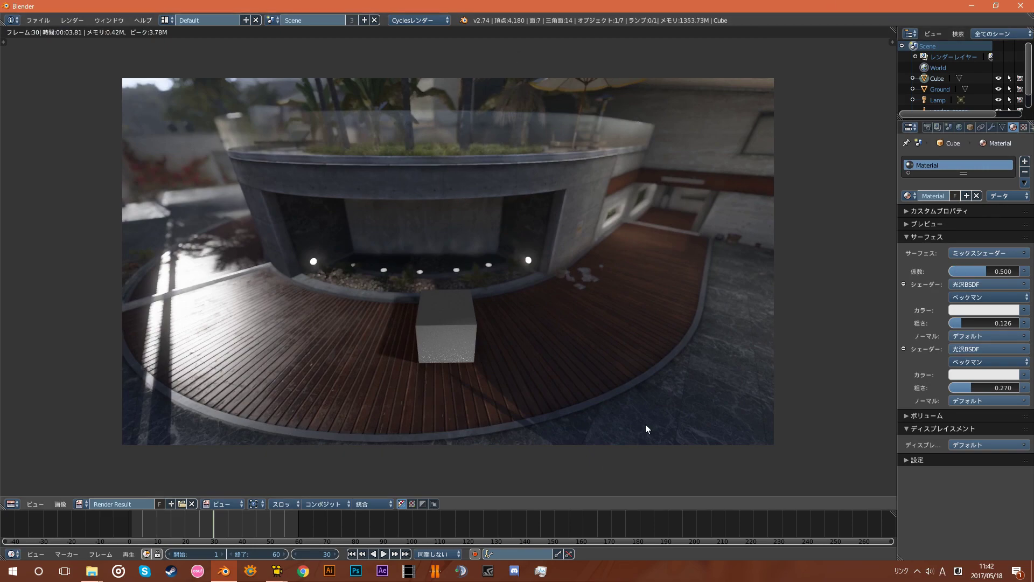
click(15, 504)
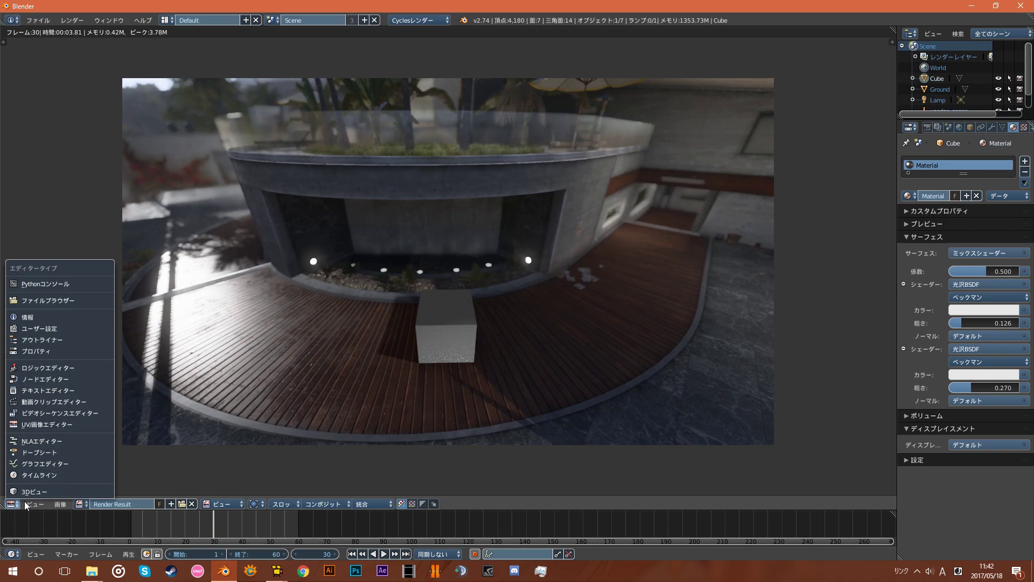
Step: Switch the render area back to a 3D View showing the glossy cube over the footage
click(33, 489)
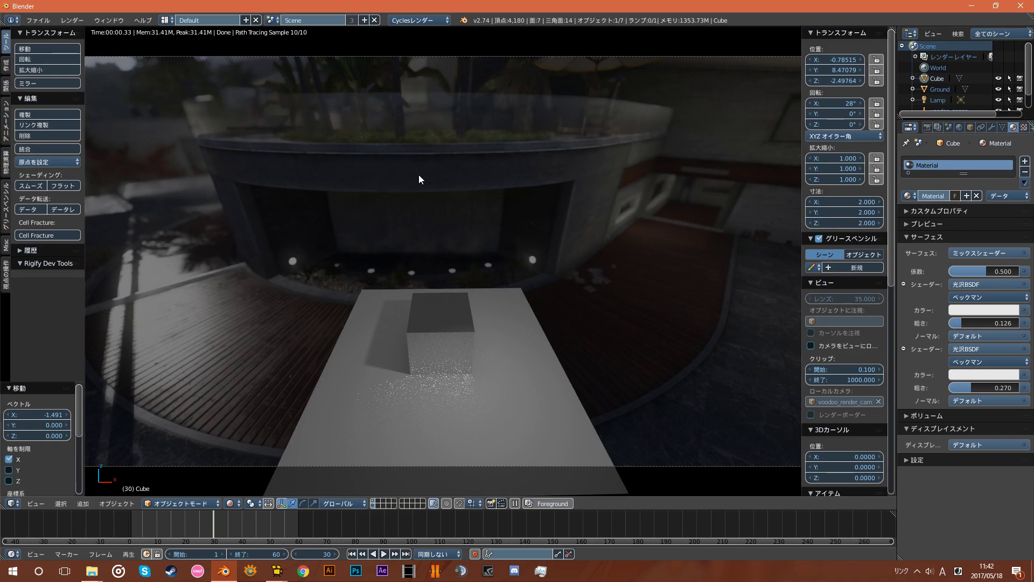
scroll(665, 194, down, 1)
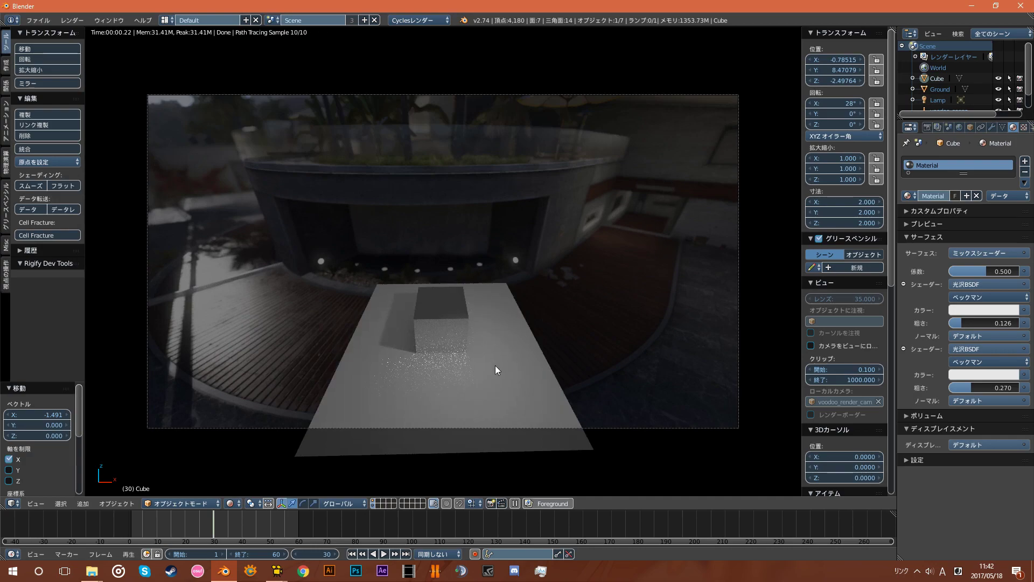
scroll(495, 366, up, 1)
scroll(529, 365, up, 1)
scroll(513, 367, down, 2)
scroll(508, 380, down, 1)
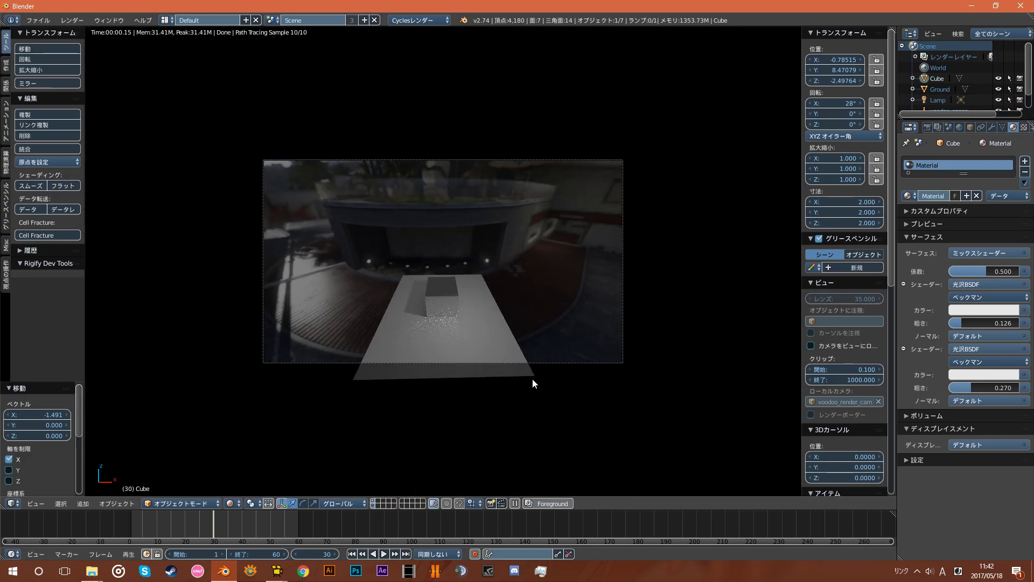
scroll(544, 382, up, 1)
scroll(560, 390, up, 1)
scroll(592, 390, up, 1)
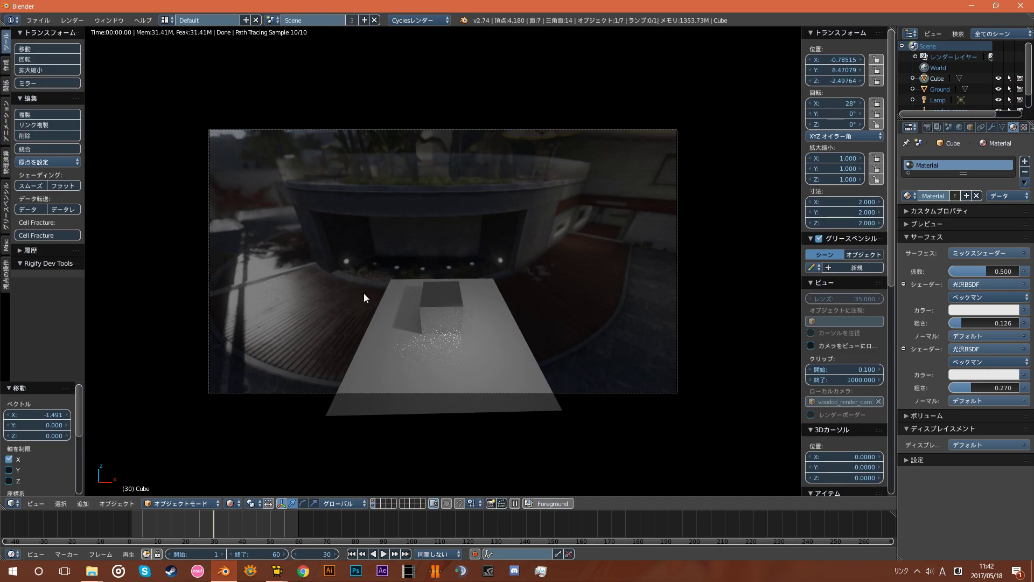
Step: Select voodoo_render_cam in the viewport and make it the active object
right_click(651, 132)
key(g)
right_click(535, 201)
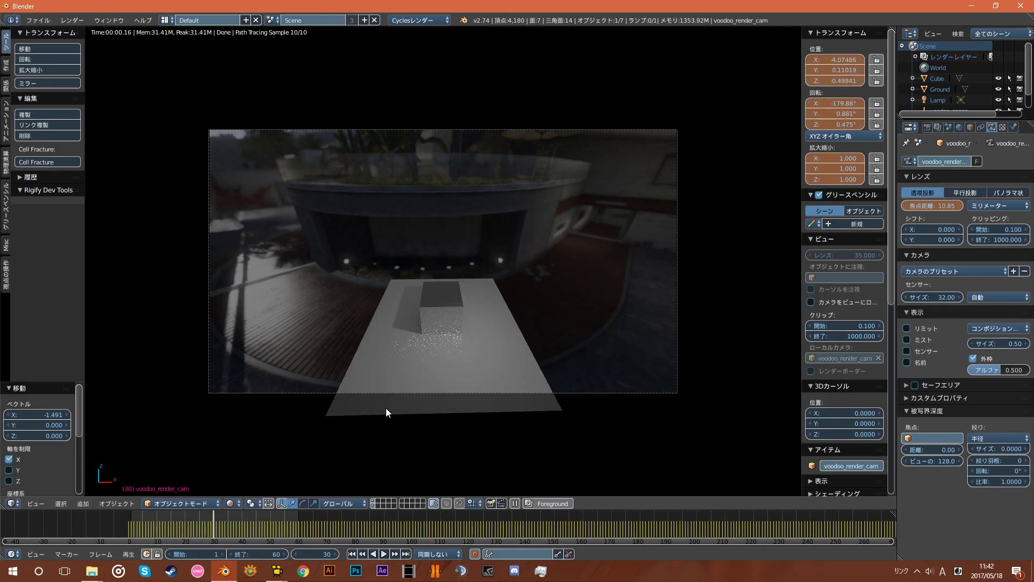